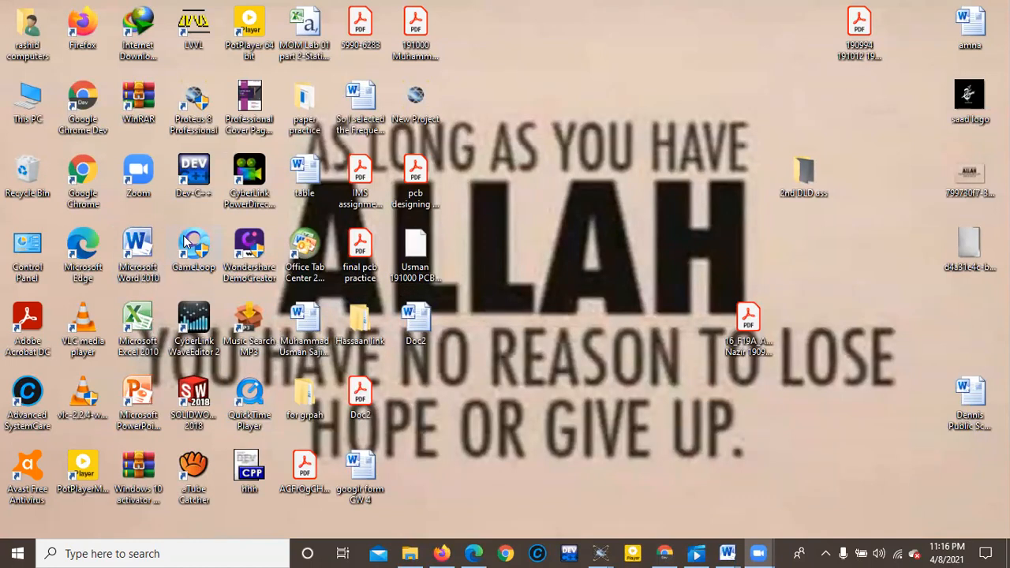
Open Proteus 8 Professional and start a new project named "pcb of logic gates", saved in the Desktop folder.
{"action": "double_click", "coordinate": [202, 100]}
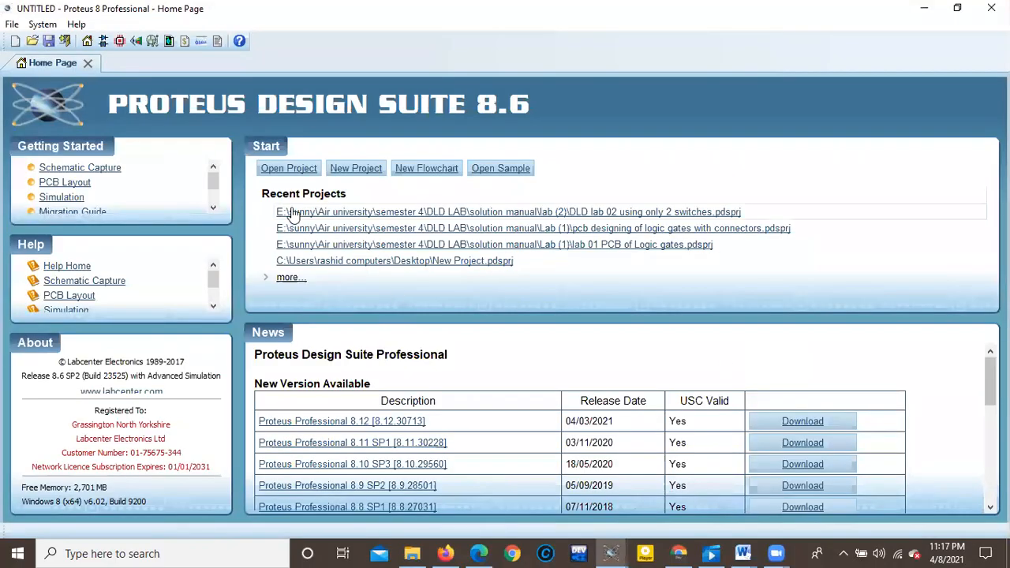
{"action": "left_click", "coordinate": [376, 173]}
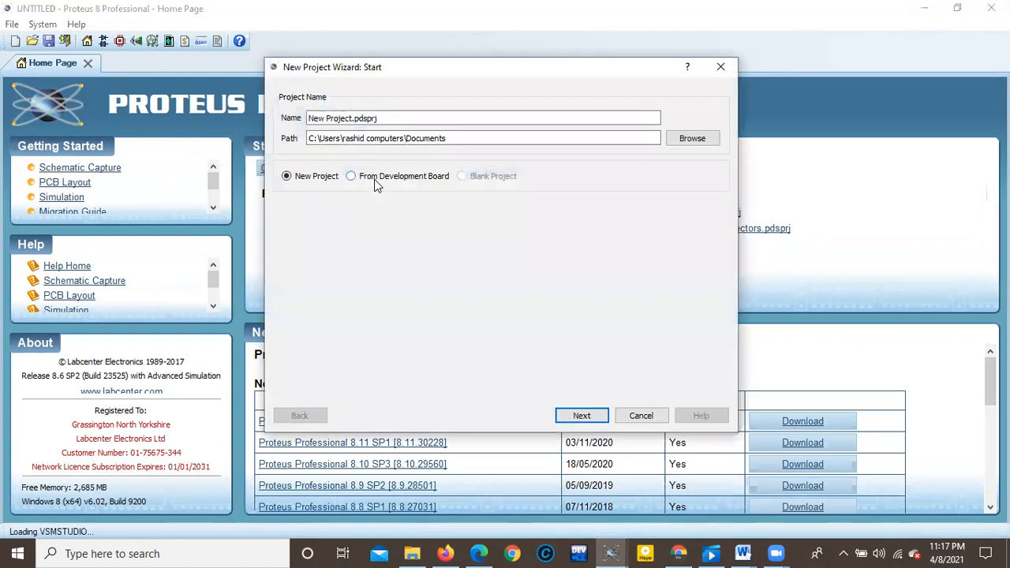
{"action": "left_click_drag", "start_coordinate": [382, 117], "coordinate": [263, 117]}
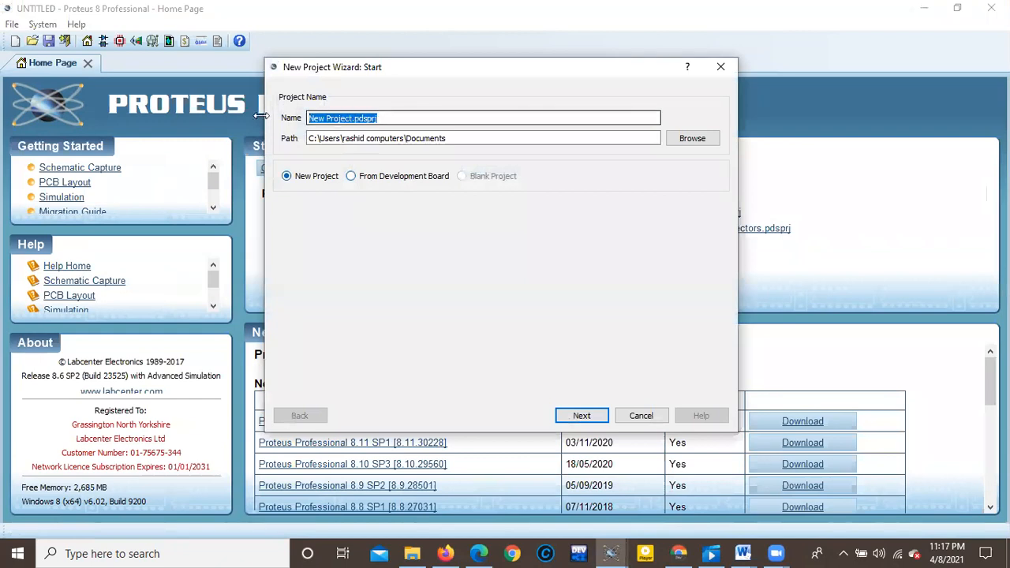
{"action": "type", "text": "pcb of logic gates"}
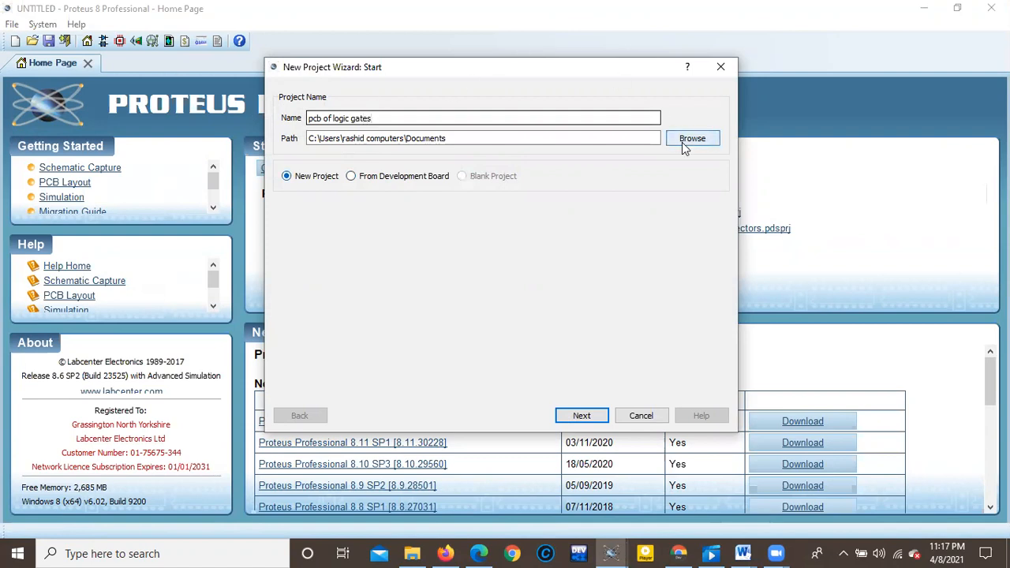
{"action": "left_click", "coordinate": [684, 144]}
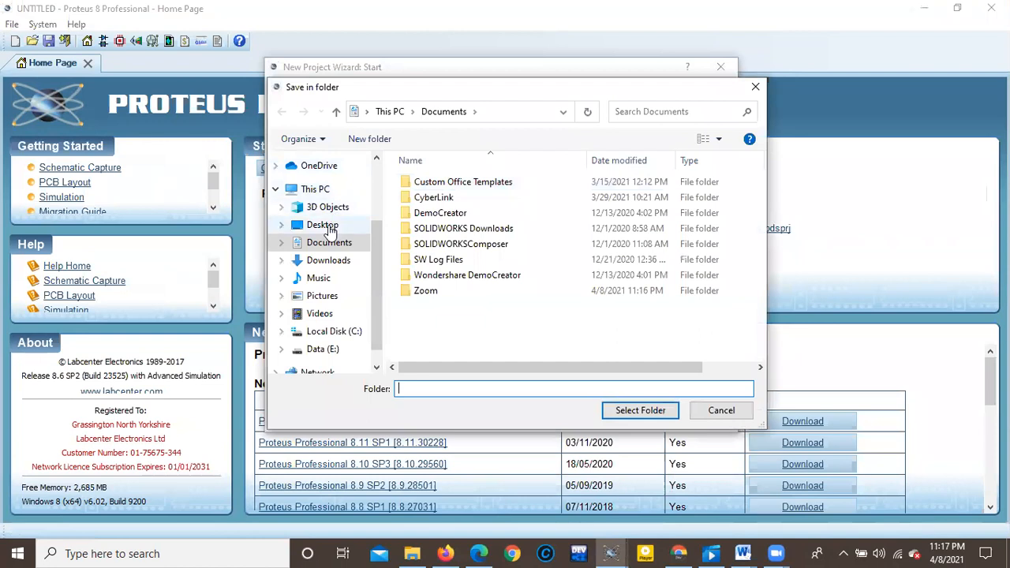
{"action": "left_click", "coordinate": [324, 226]}
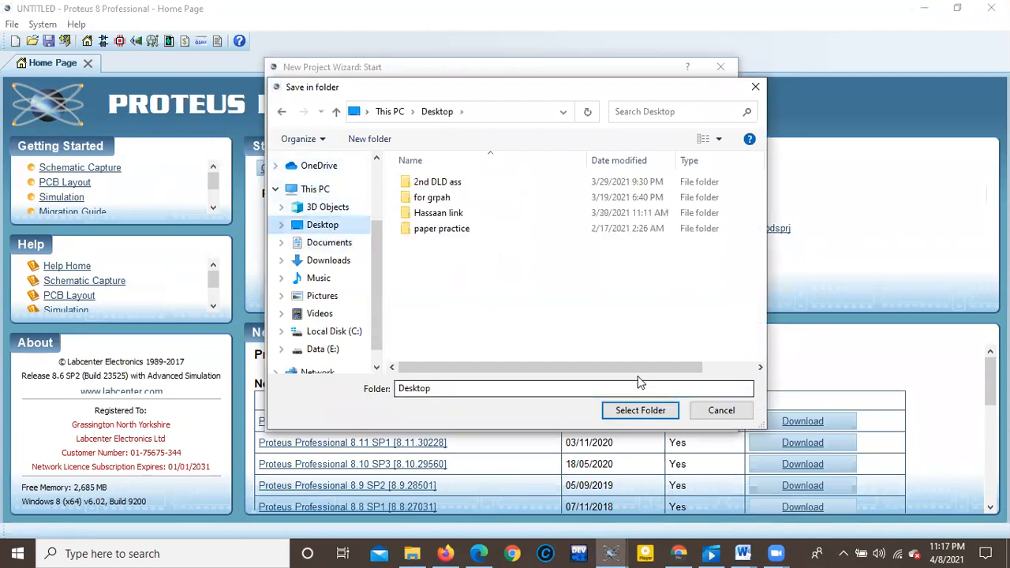
{"action": "left_click", "coordinate": [646, 410]}
{"action": "left_click", "coordinate": [581, 416]}
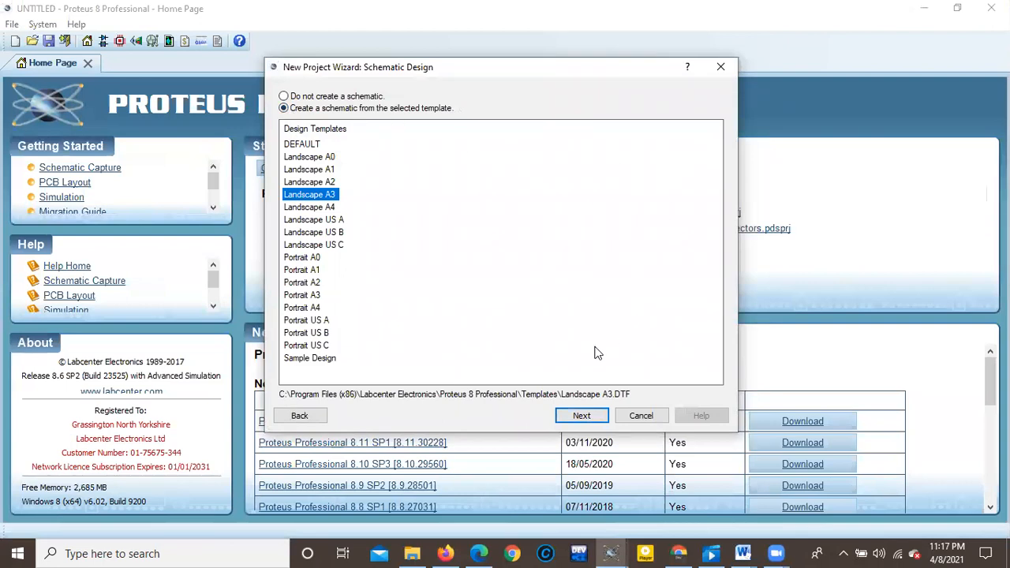
Create the project with a Landscape A3 schematic, a PCB layout from the DEFAULT template, the default layer stackup and no firmware.
{"action": "left_click", "coordinate": [578, 415]}
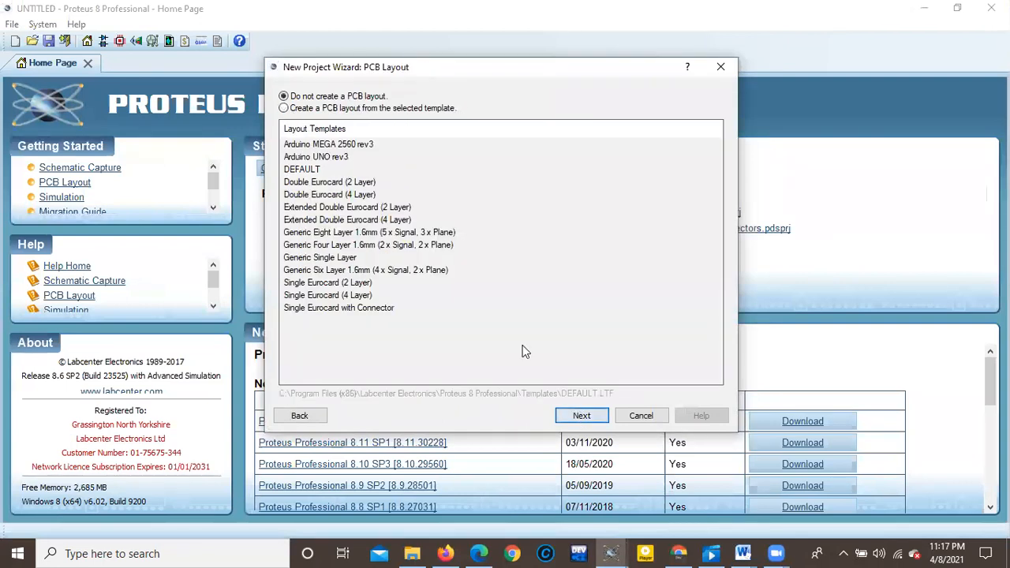
{"action": "left_click", "coordinate": [307, 110]}
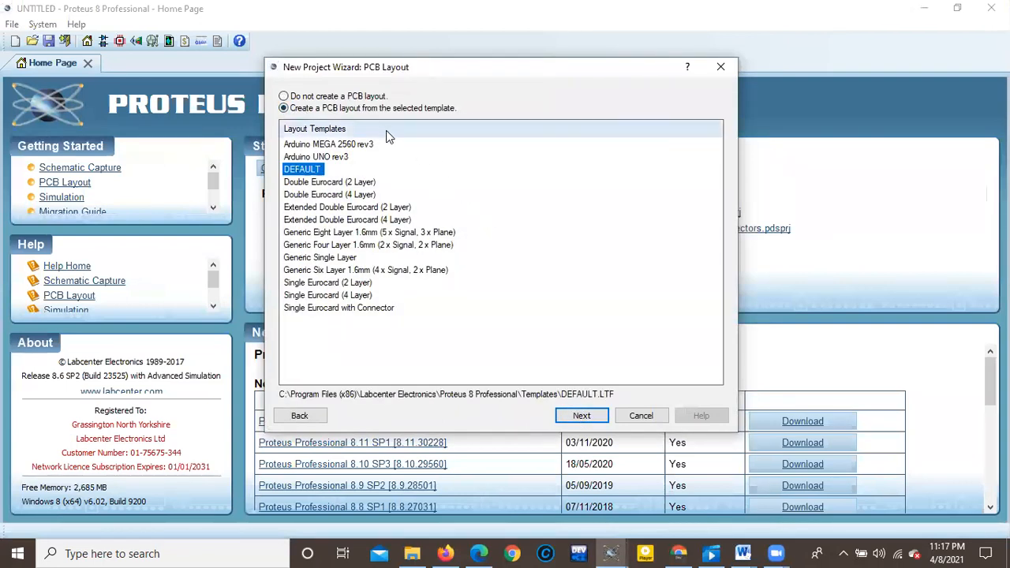
{"action": "left_click", "coordinate": [585, 415]}
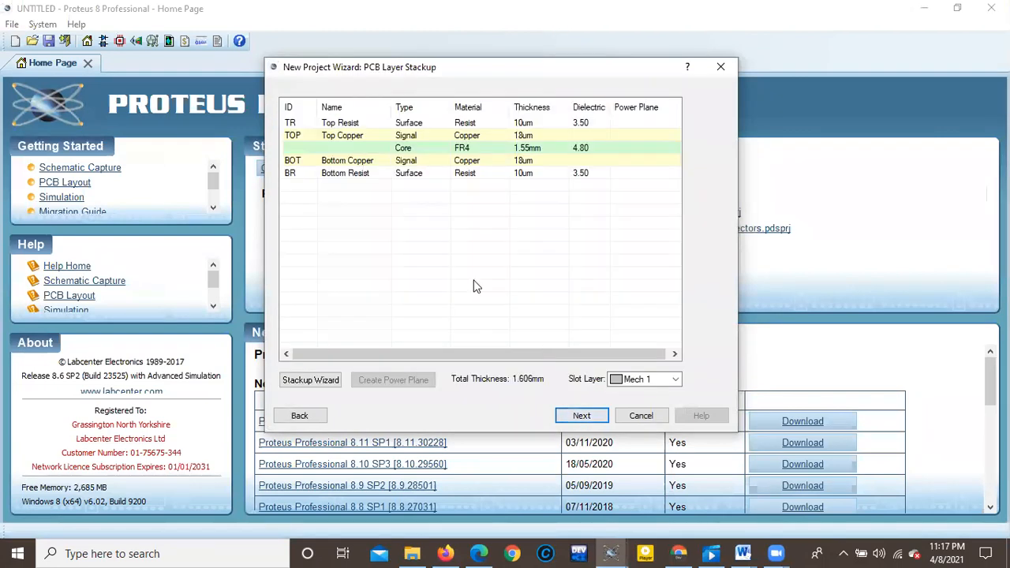
{"action": "left_click", "coordinate": [588, 419]}
{"action": "left_click", "coordinate": [582, 419]}
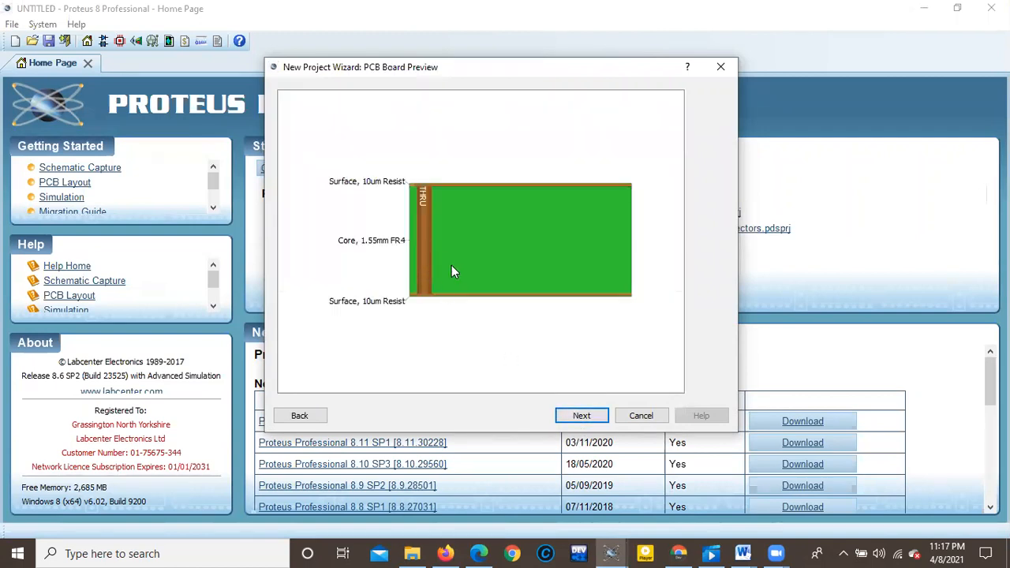
{"action": "left_click", "coordinate": [594, 419]}
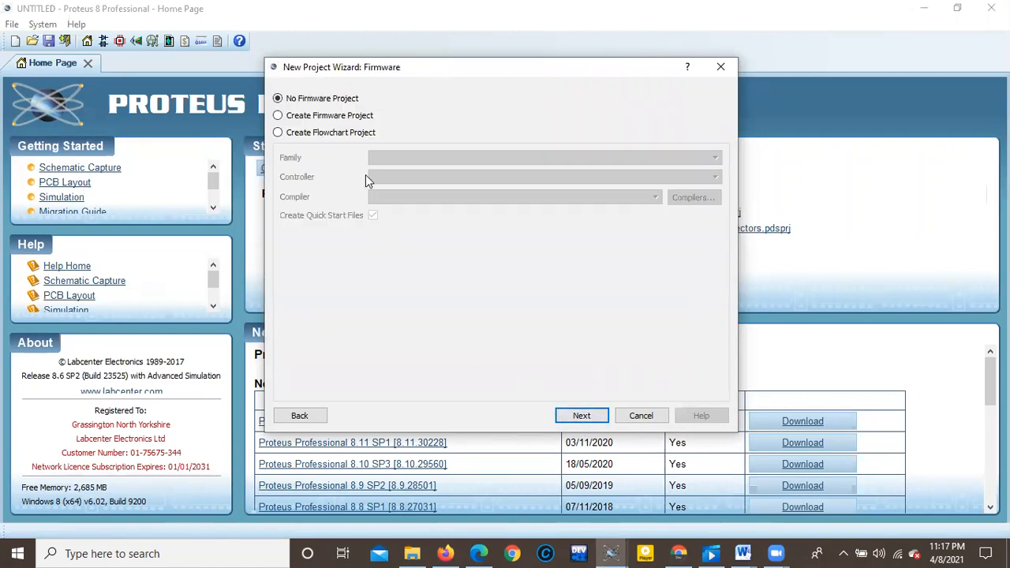
{"action": "left_click", "coordinate": [592, 415]}
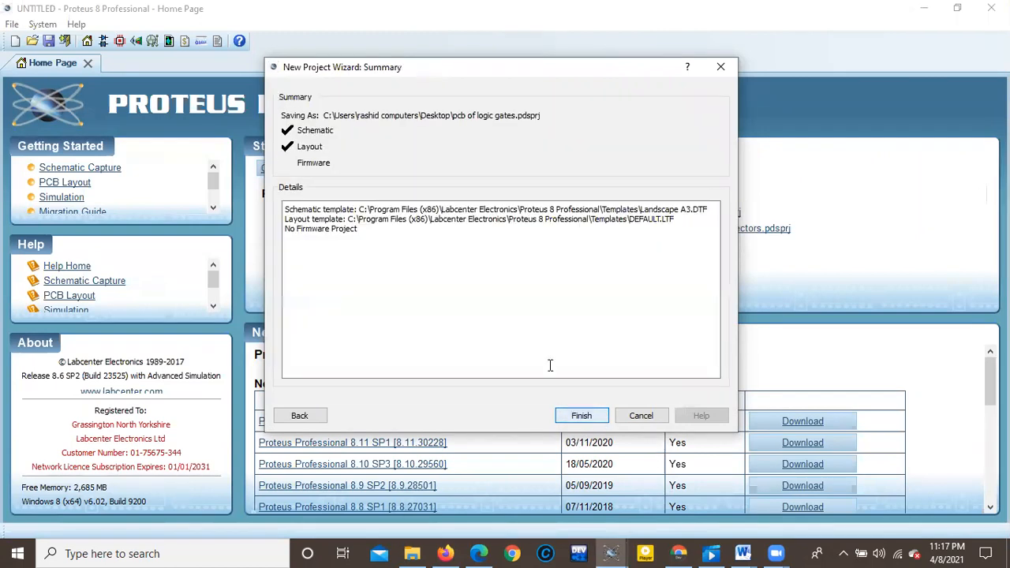
{"action": "left_click", "coordinate": [584, 418]}
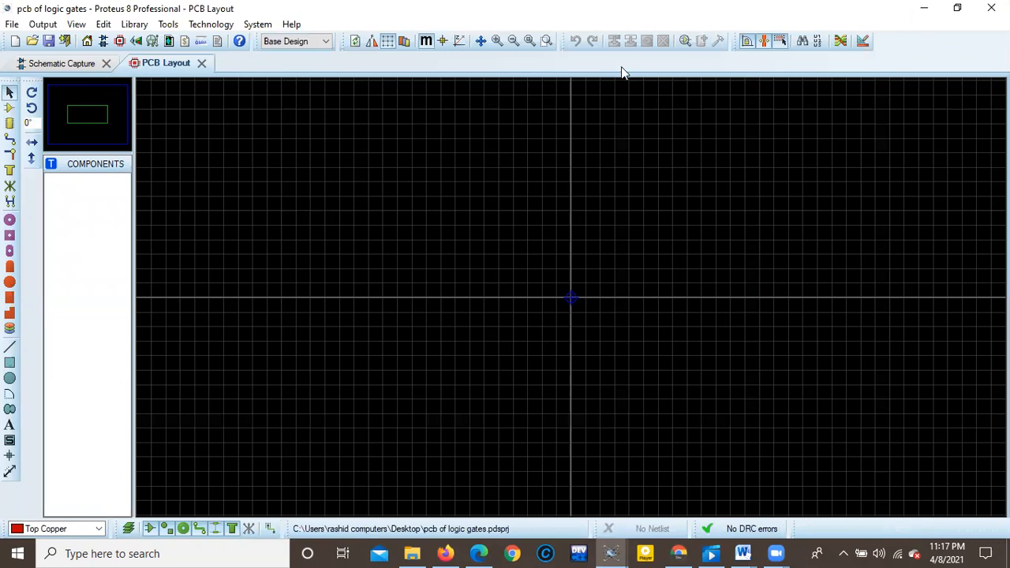
Look over the new project's schematic and PCB layout sheets, with a brief look at the "pcb designing of logic gates with connectors" project.
{"action": "left_click", "coordinate": [66, 63]}
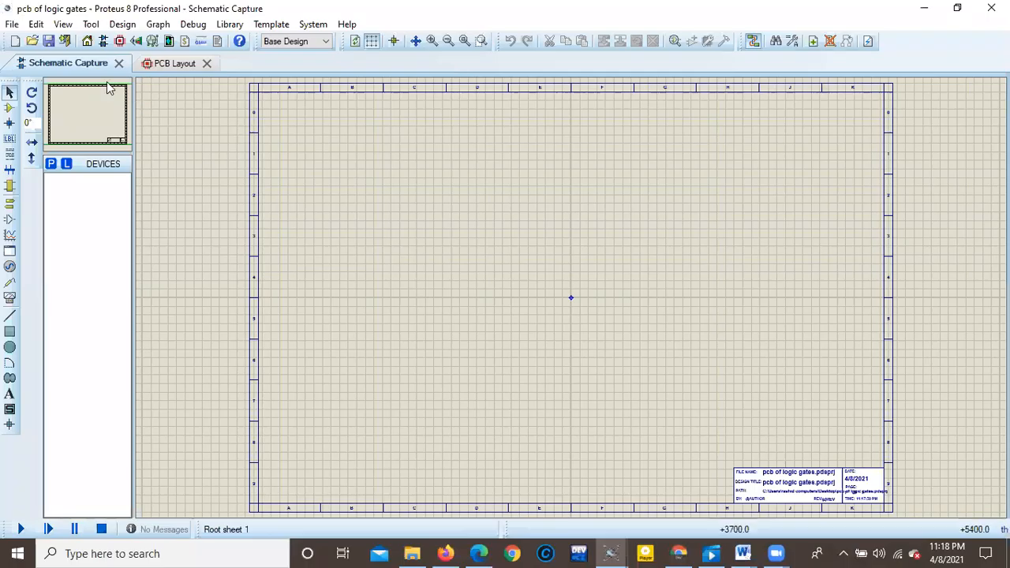
{"action": "left_click", "coordinate": [174, 66]}
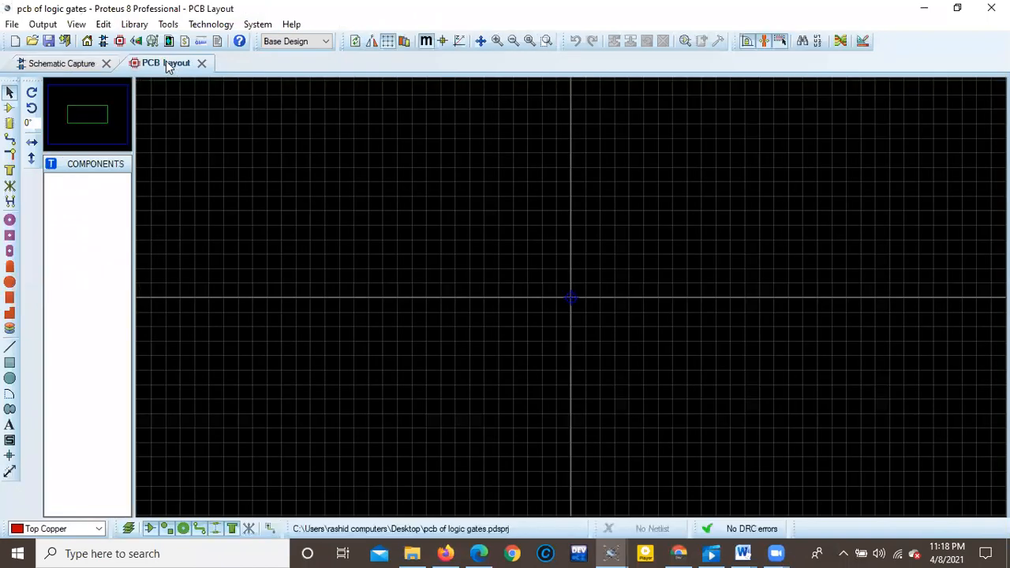
{"action": "left_click", "coordinate": [79, 64]}
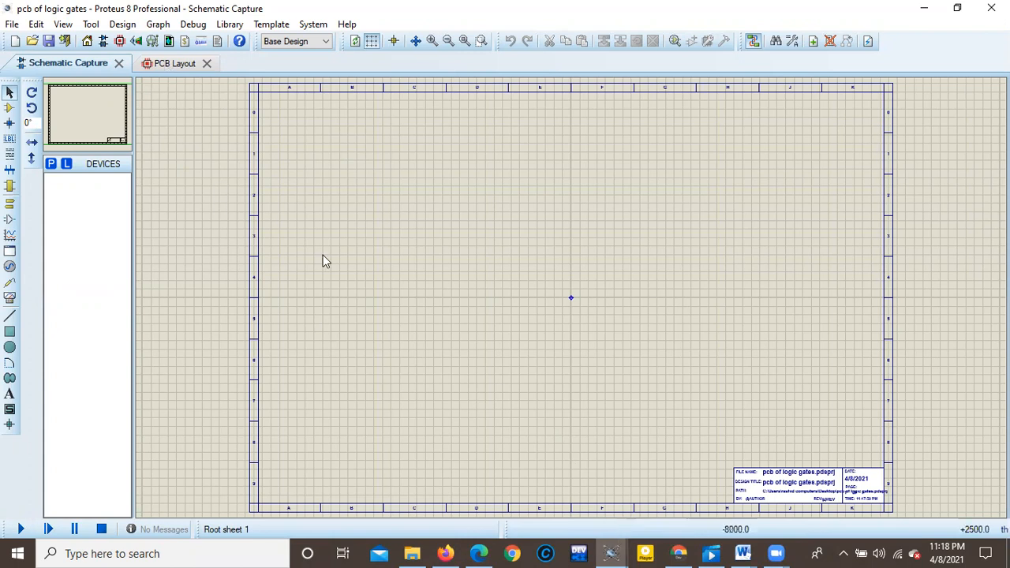
{"action": "left_click", "coordinate": [611, 552]}
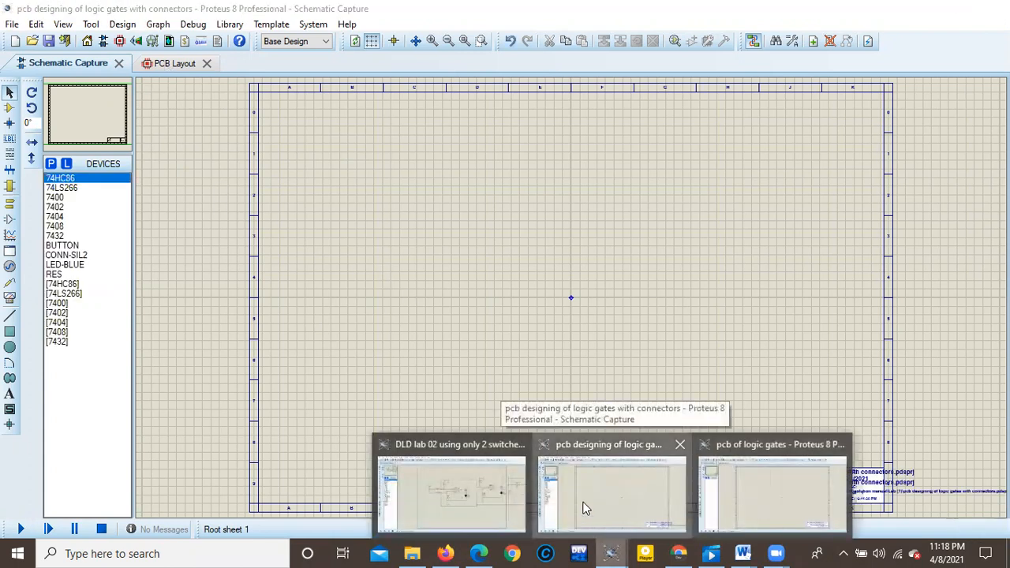
{"action": "left_click", "coordinate": [584, 509]}
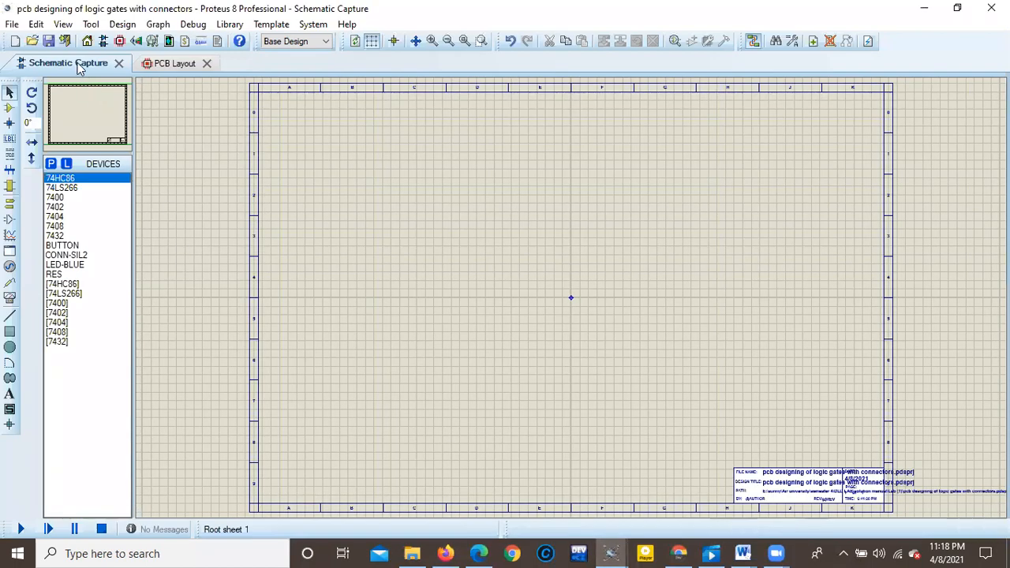
{"action": "left_click", "coordinate": [611, 552]}
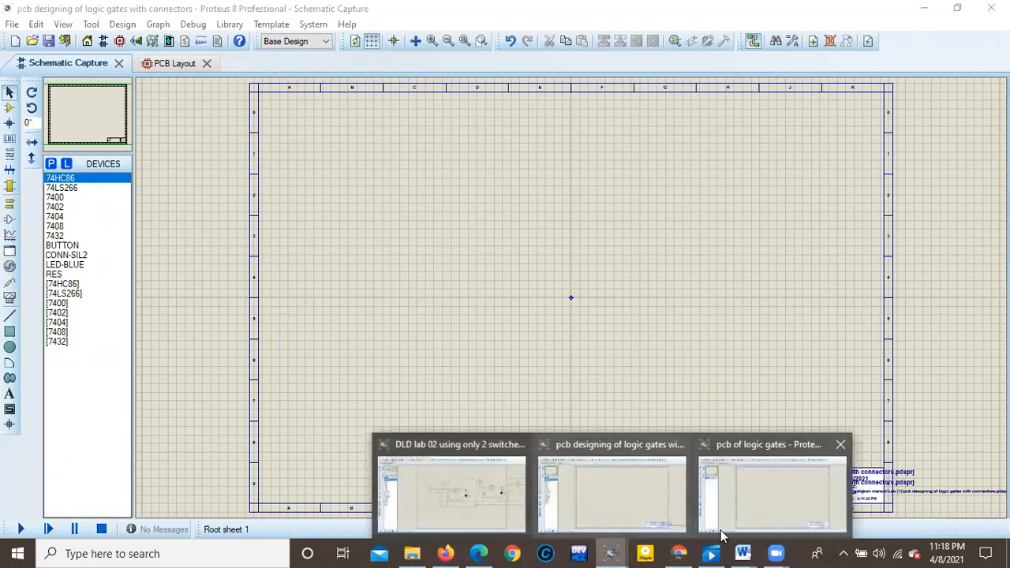
{"action": "left_click", "coordinate": [761, 517]}
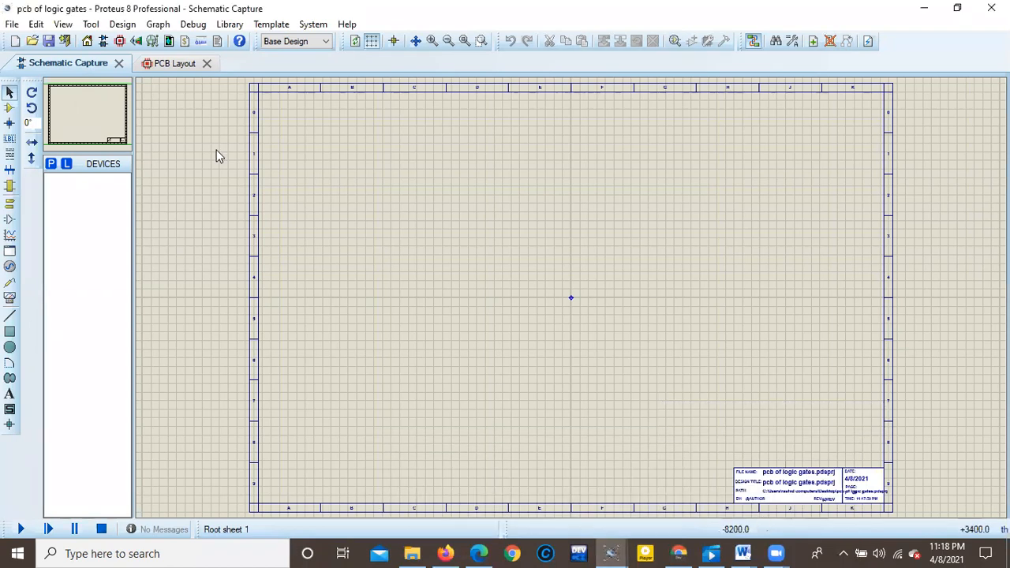
{"action": "left_click", "coordinate": [167, 64]}
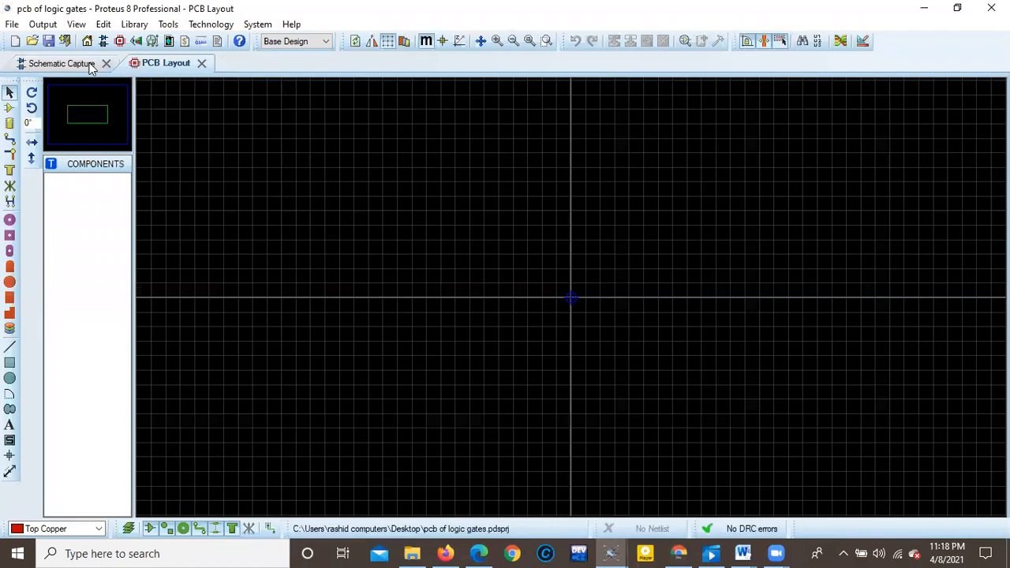
{"action": "left_click", "coordinate": [73, 63]}
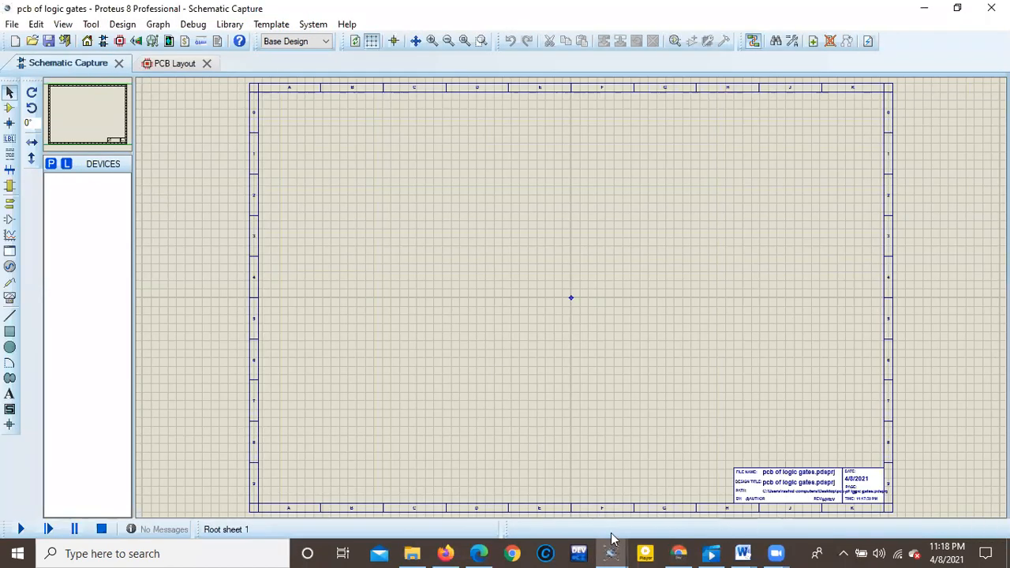
Examine the logic gate circuit in the schematic of the "pcb designing of logic gates with connectors" project.
{"action": "mouse_move", "coordinate": [610, 554]}
{"action": "left_click", "coordinate": [592, 513]}
{"action": "scroll", "coordinate": [573, 271], "scroll_direction": "down", "scroll_amount": 4}
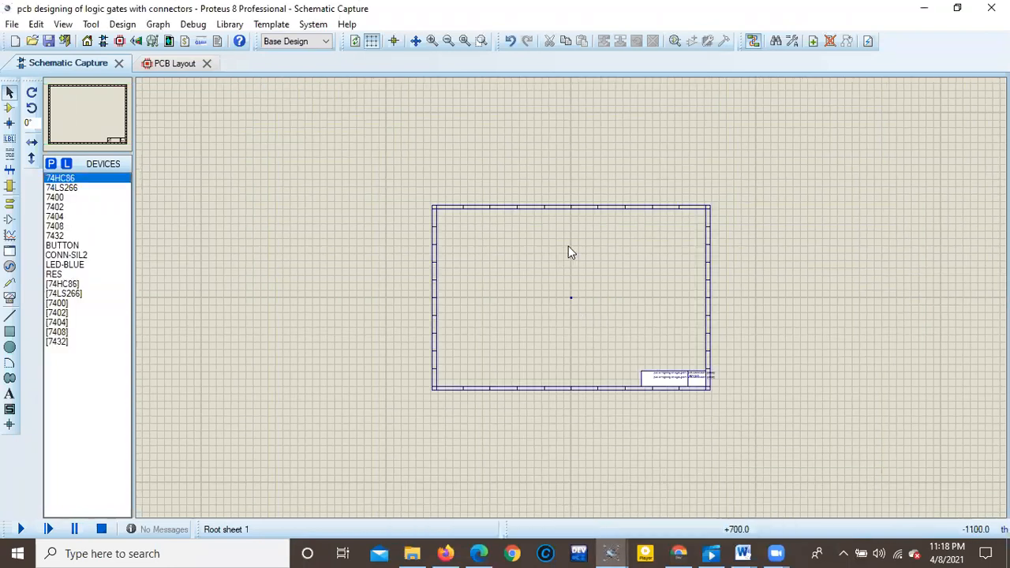
{"action": "scroll", "coordinate": [573, 206], "scroll_direction": "up", "scroll_amount": 3}
{"action": "scroll", "coordinate": [623, 308], "scroll_direction": "down", "scroll_amount": 3}
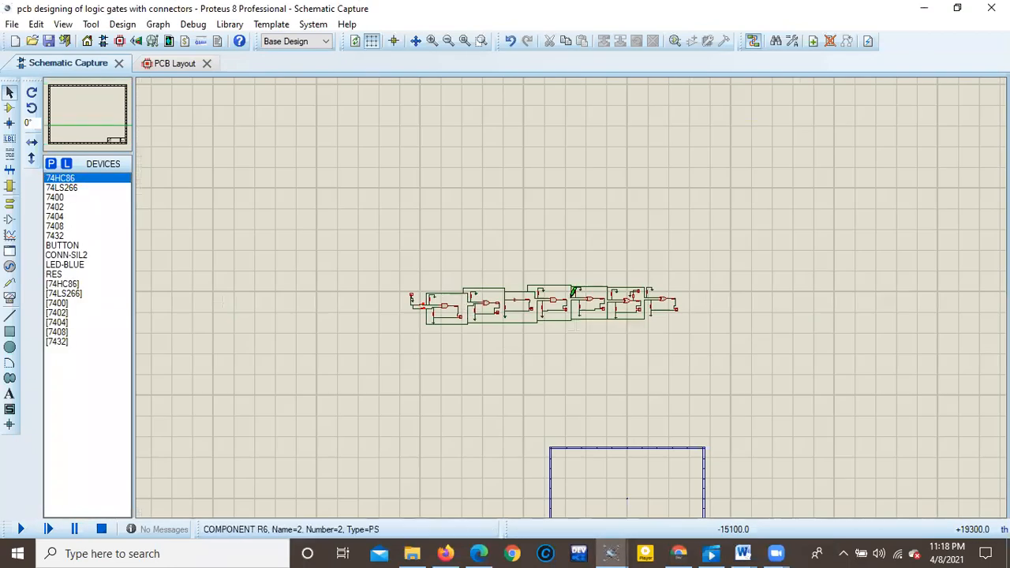
{"action": "scroll", "coordinate": [673, 410], "scroll_direction": "up", "scroll_amount": 3}
Examine the gate circuits in the "DLD lab 02 using only 2 switches" schematic, especially the 7408 AND gate with its buttons, resistors and LED.
{"action": "mouse_move", "coordinate": [610, 553]}
{"action": "left_click", "coordinate": [469, 494]}
{"action": "scroll", "coordinate": [620, 323], "scroll_direction": "down", "scroll_amount": 4}
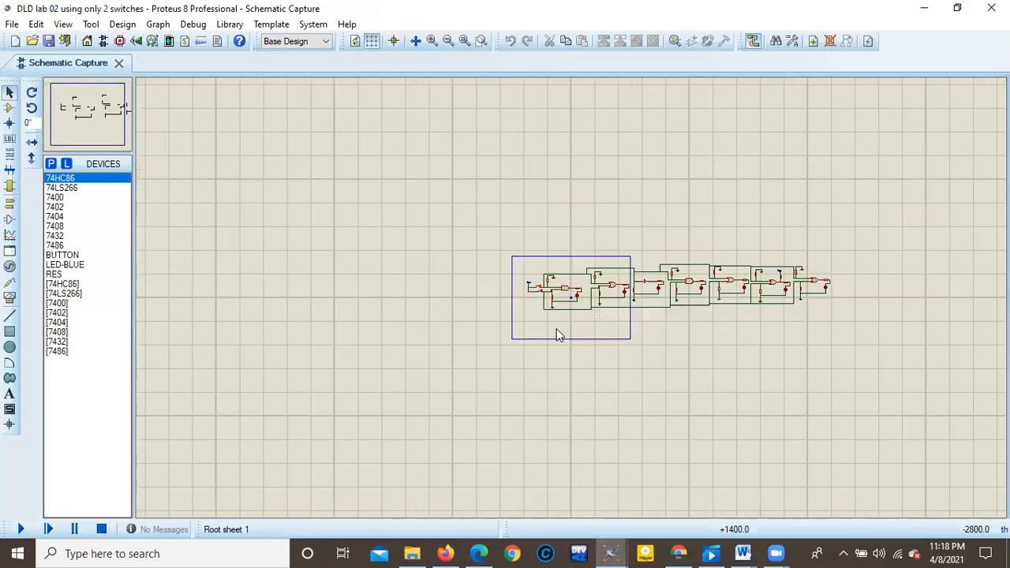
{"action": "scroll", "coordinate": [703, 316], "scroll_direction": "up", "scroll_amount": 3}
{"action": "scroll", "coordinate": [574, 305], "scroll_direction": "down", "scroll_amount": 2}
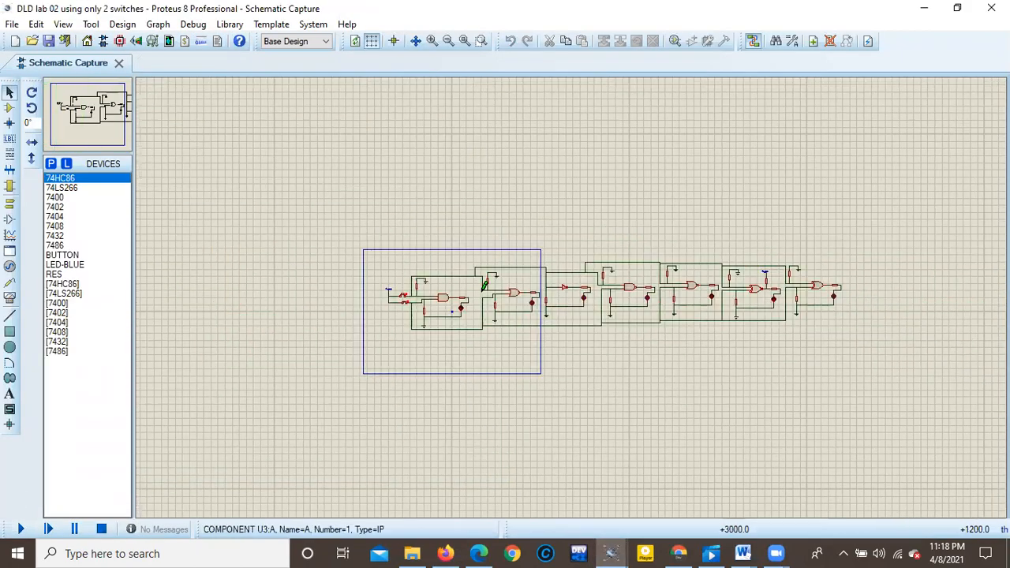
{"action": "scroll", "coordinate": [574, 305], "scroll_direction": "up", "scroll_amount": 3}
{"action": "scroll", "coordinate": [574, 305], "scroll_direction": "up", "scroll_amount": 1}
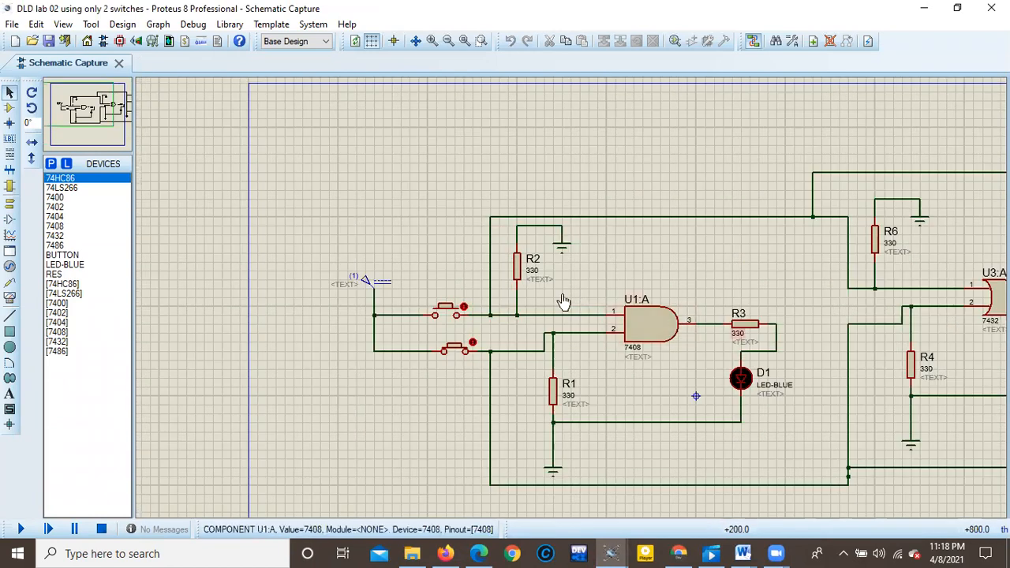
{"action": "scroll", "coordinate": [562, 343], "scroll_direction": "down", "scroll_amount": 1}
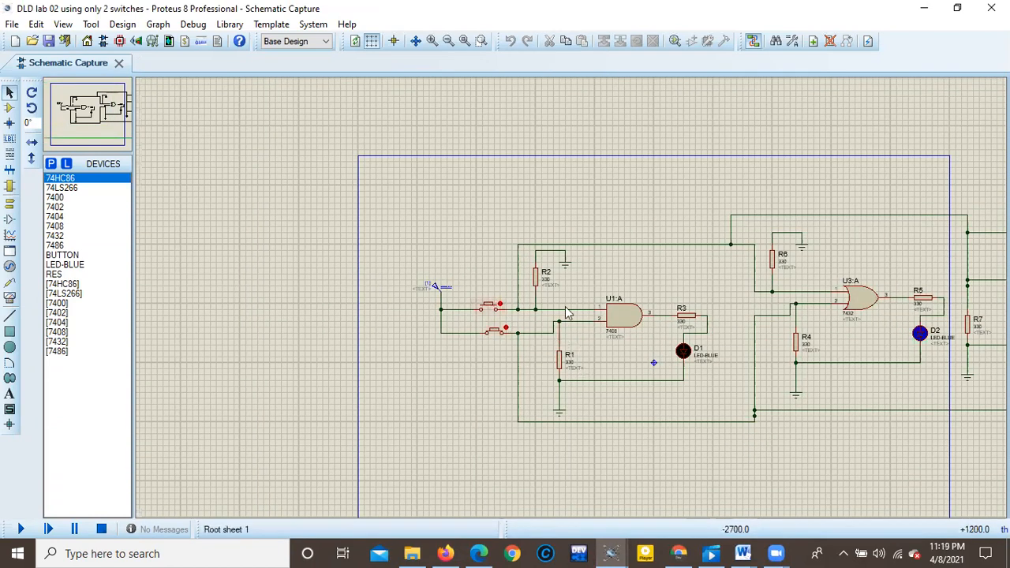
{"action": "scroll", "coordinate": [584, 316], "scroll_direction": "down", "scroll_amount": 3}
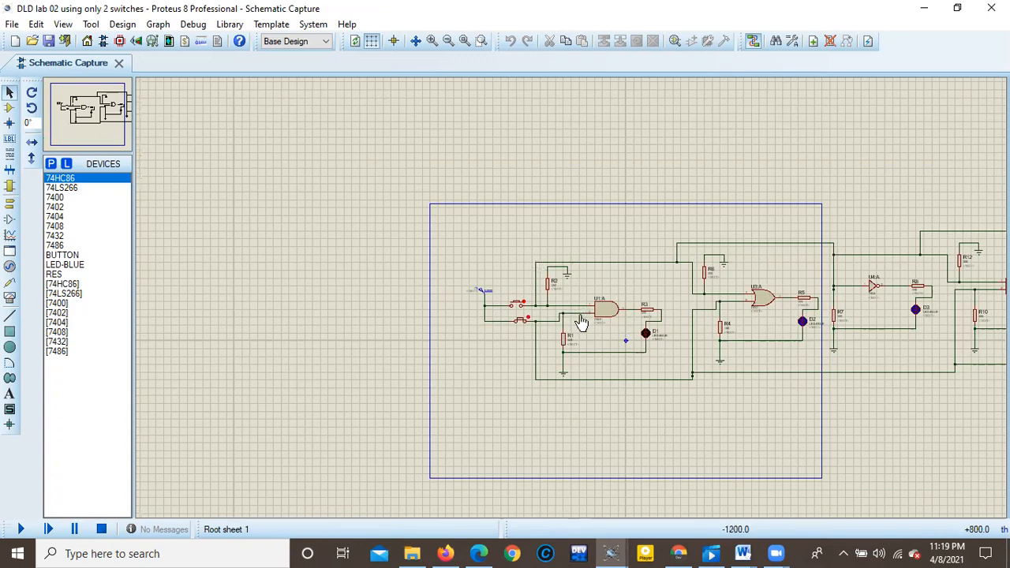
{"action": "scroll", "coordinate": [541, 292], "scroll_direction": "up", "scroll_amount": 1}
{"action": "scroll", "coordinate": [542, 293], "scroll_direction": "up", "scroll_amount": 1}
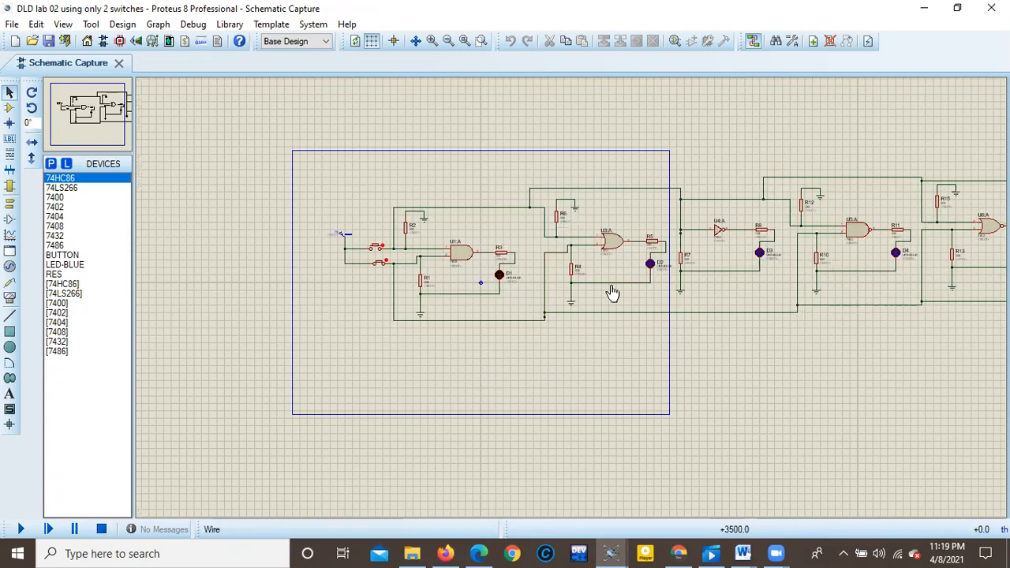
{"action": "scroll", "coordinate": [627, 268], "scroll_direction": "down", "scroll_amount": 1}
{"action": "scroll", "coordinate": [626, 266], "scroll_direction": "down", "scroll_amount": 3}
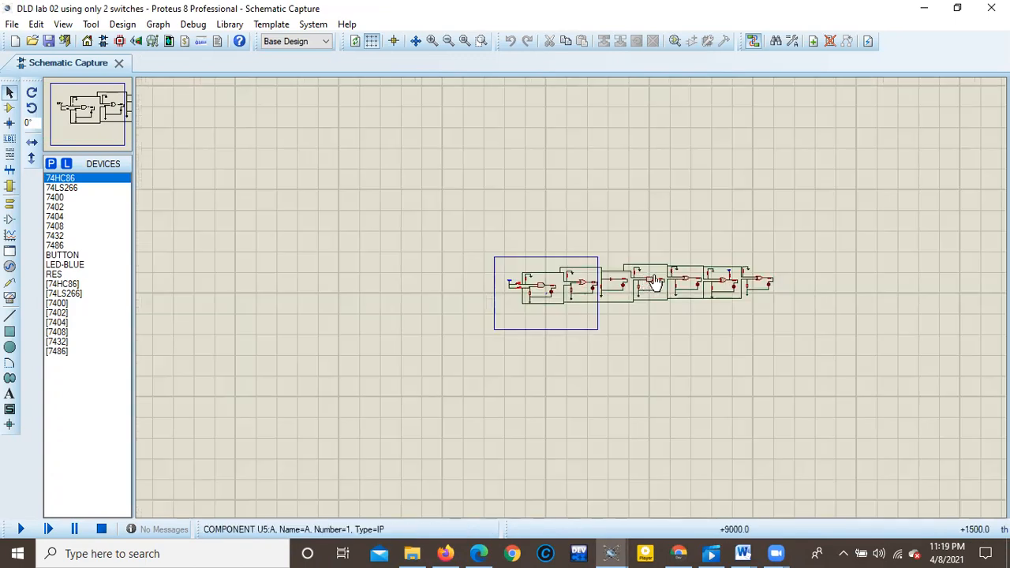
{"action": "scroll", "coordinate": [552, 253], "scroll_direction": "down", "scroll_amount": 1}
{"action": "scroll", "coordinate": [542, 296], "scroll_direction": "up", "scroll_amount": 4}
{"action": "scroll", "coordinate": [541, 296], "scroll_direction": "up", "scroll_amount": 1}
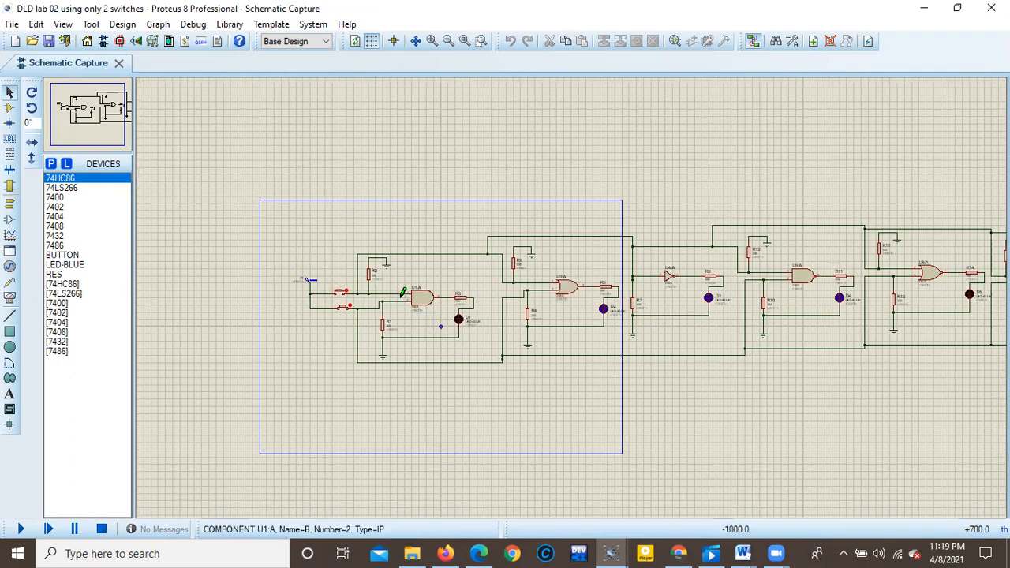
{"action": "scroll", "coordinate": [495, 313], "scroll_direction": "down", "scroll_amount": 1}
{"action": "scroll", "coordinate": [495, 313], "scroll_direction": "up", "scroll_amount": 4}
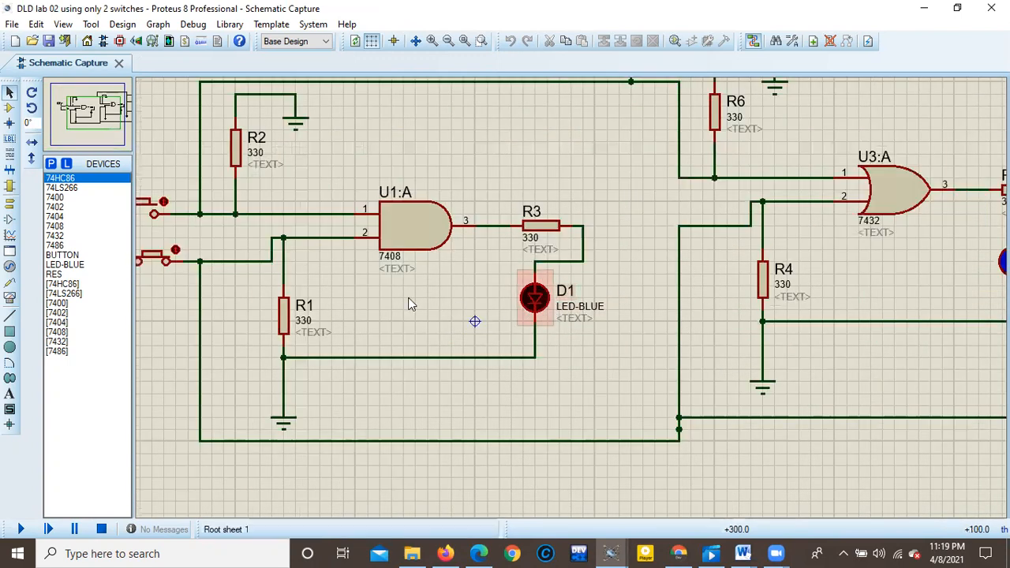
{"action": "scroll", "coordinate": [434, 303], "scroll_direction": "down", "scroll_amount": 2}
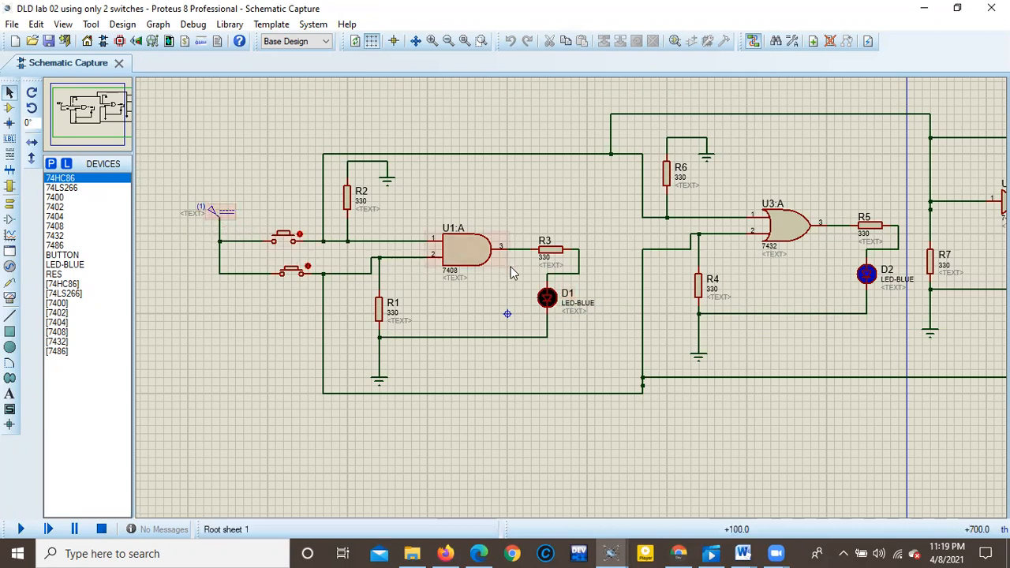
Examine the row of gate circuits in the schematic, especially the supply generator, push buttons and output LEDs around the 7408 AND gate.
{"action": "scroll", "coordinate": [602, 288], "scroll_direction": "down", "scroll_amount": 1}
{"action": "scroll", "coordinate": [744, 318], "scroll_direction": "down", "scroll_amount": 1}
{"action": "scroll", "coordinate": [503, 288], "scroll_direction": "up", "scroll_amount": 2}
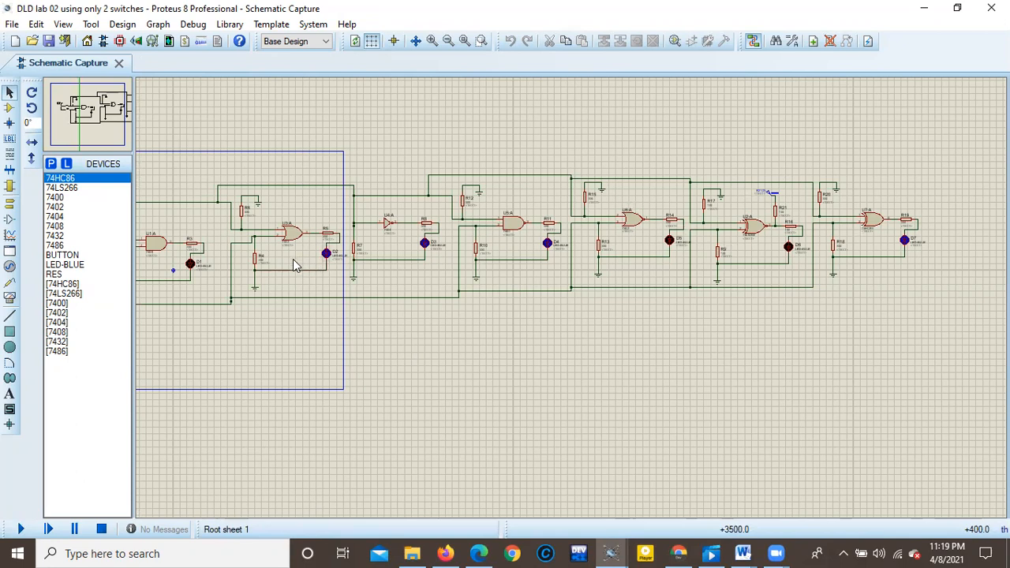
{"action": "scroll", "coordinate": [320, 273], "scroll_direction": "up", "scroll_amount": 1}
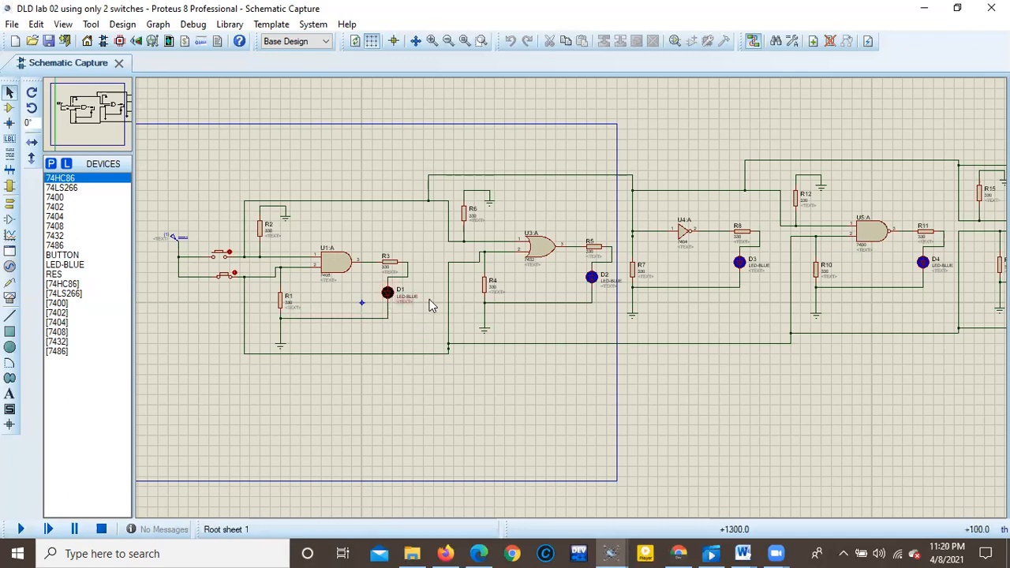
{"action": "scroll", "coordinate": [573, 293], "scroll_direction": "down", "scroll_amount": 2}
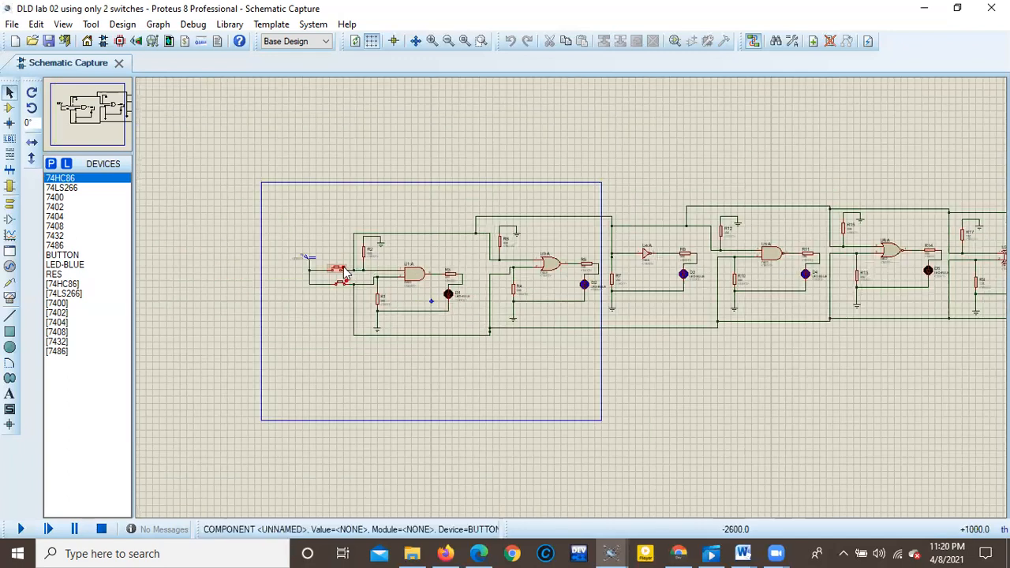
{"action": "scroll", "coordinate": [513, 275], "scroll_direction": "up", "scroll_amount": 2}
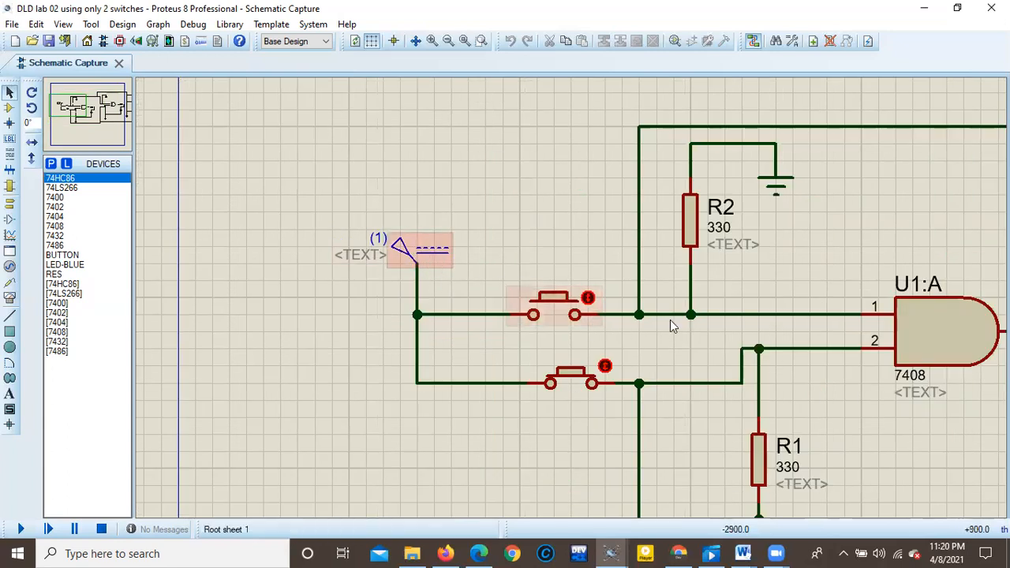
{"action": "scroll", "coordinate": [704, 337], "scroll_direction": "down", "scroll_amount": 2}
{"action": "scroll", "coordinate": [704, 337], "scroll_direction": "down", "scroll_amount": 2}
{"action": "scroll", "coordinate": [702, 330], "scroll_direction": "up", "scroll_amount": 3}
{"action": "scroll", "coordinate": [499, 285], "scroll_direction": "down", "scroll_amount": 3}
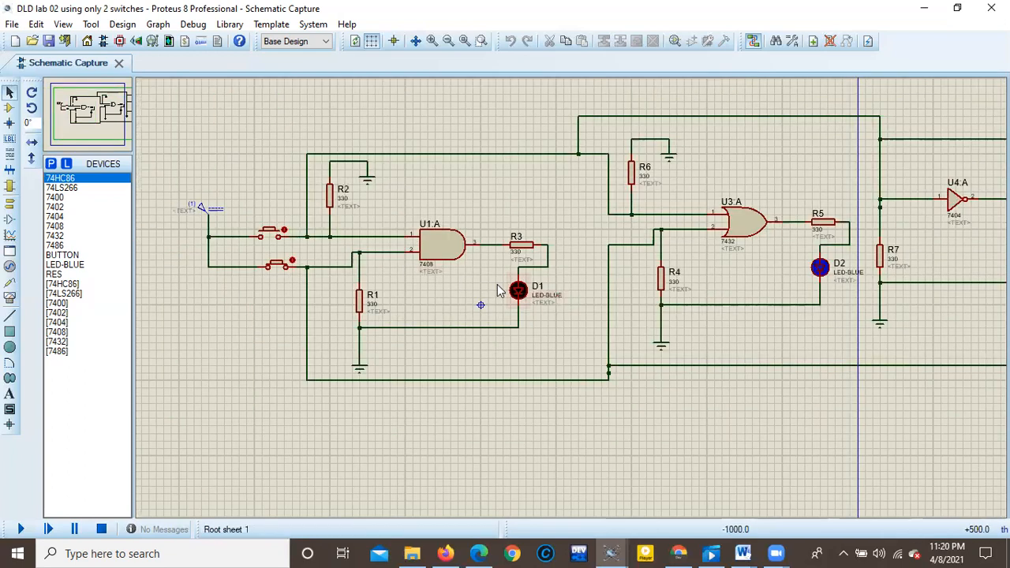
{"action": "scroll", "coordinate": [418, 280], "scroll_direction": "up", "scroll_amount": 2}
{"action": "scroll", "coordinate": [574, 305], "scroll_direction": "up", "scroll_amount": 2}
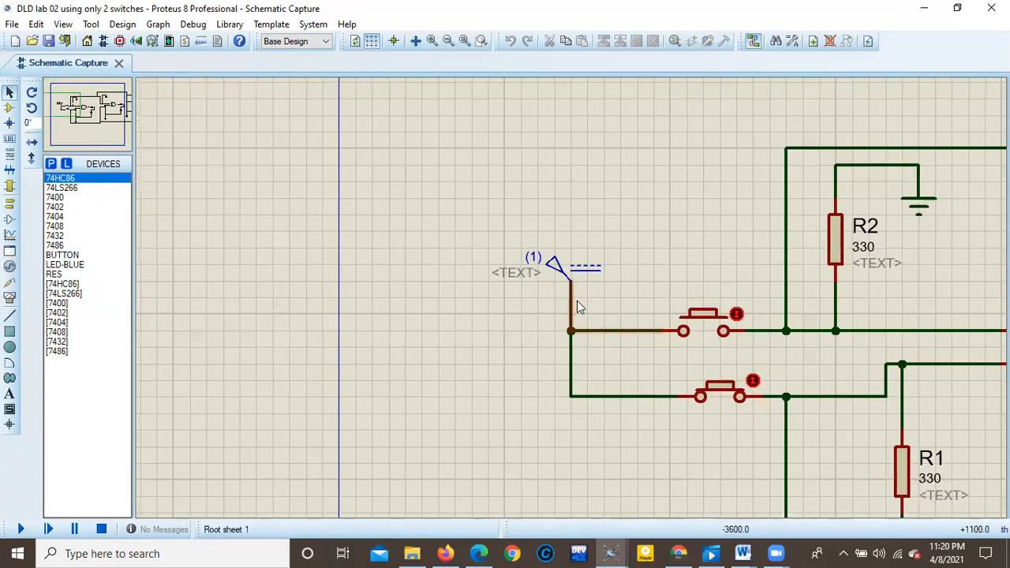
Search the device library for "2 pin connector".
{"action": "left_click", "coordinate": [51, 164]}
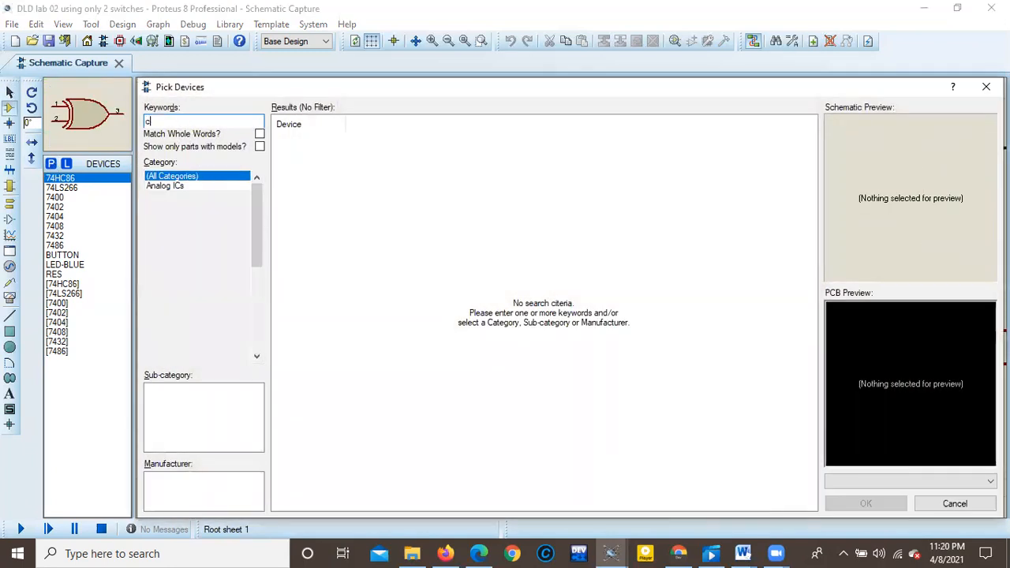
{"action": "type", "text": "onn"}
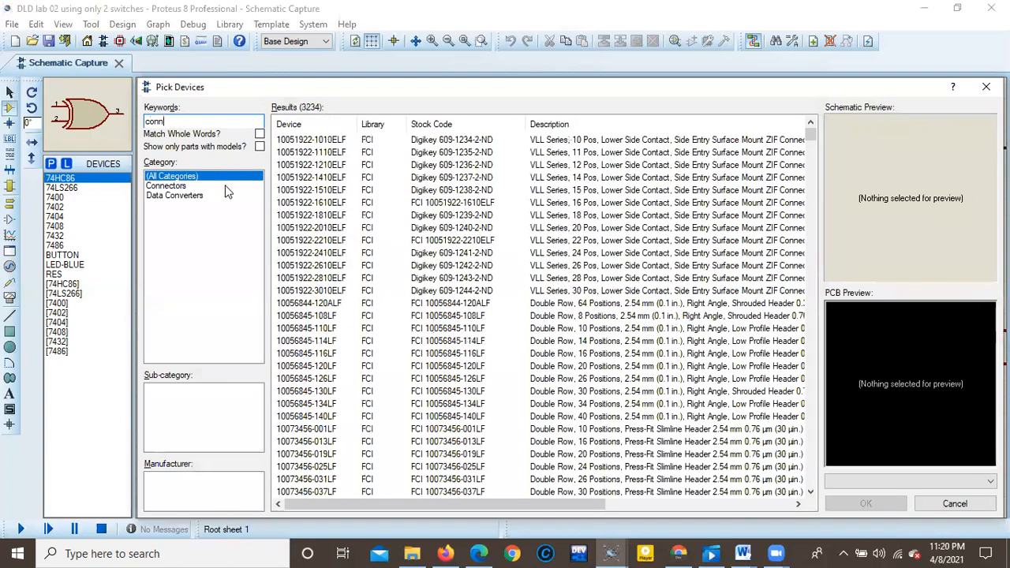
{"action": "type", "text": "ector"}
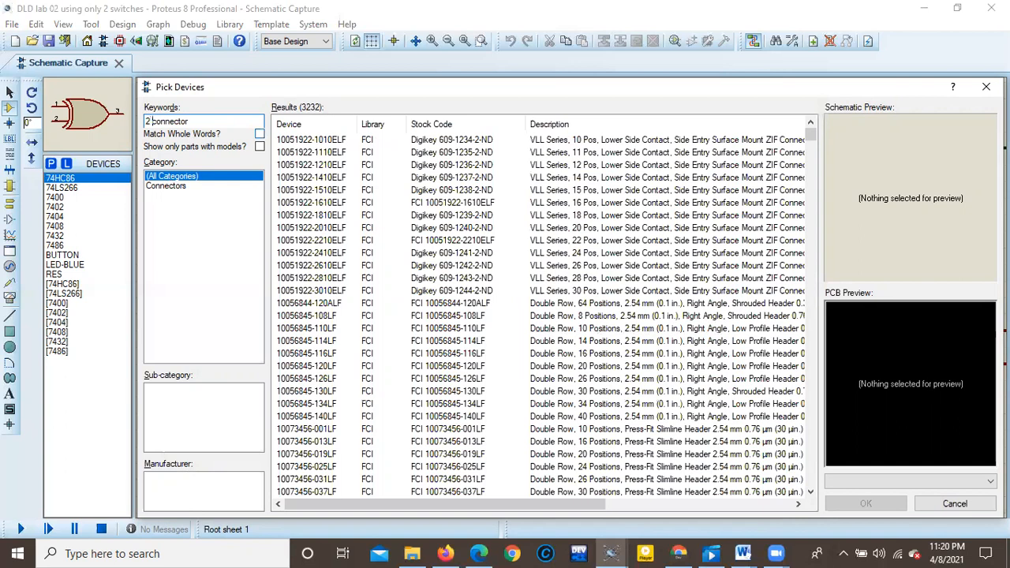
{"action": "type", "text": "pin"}
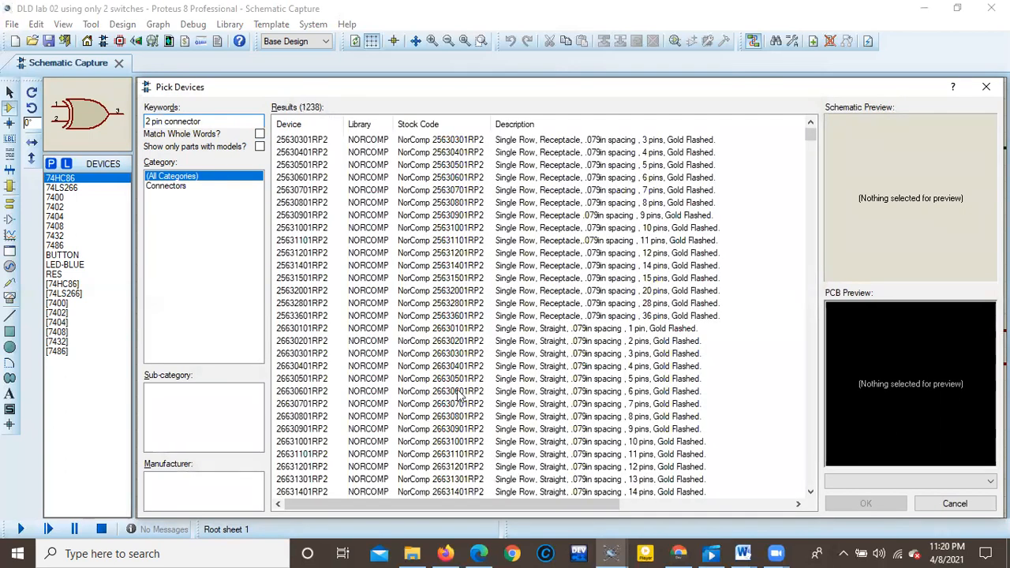
Look through the "2 pin connector" search results for a suitable two-pin part.
{"action": "scroll", "coordinate": [454, 410], "scroll_direction": "down", "scroll_amount": 16}
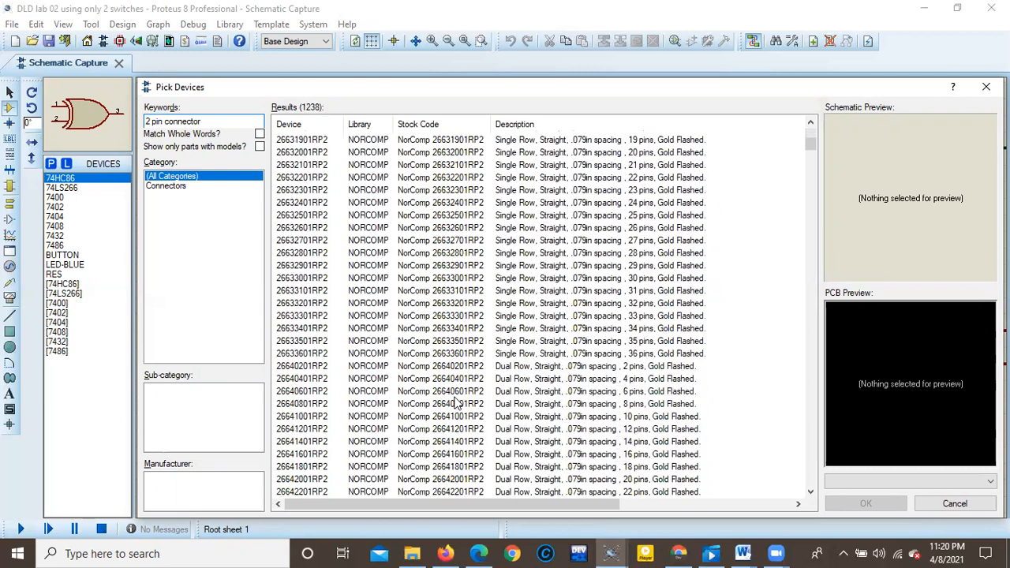
{"action": "scroll", "coordinate": [454, 403], "scroll_direction": "down", "scroll_amount": 20}
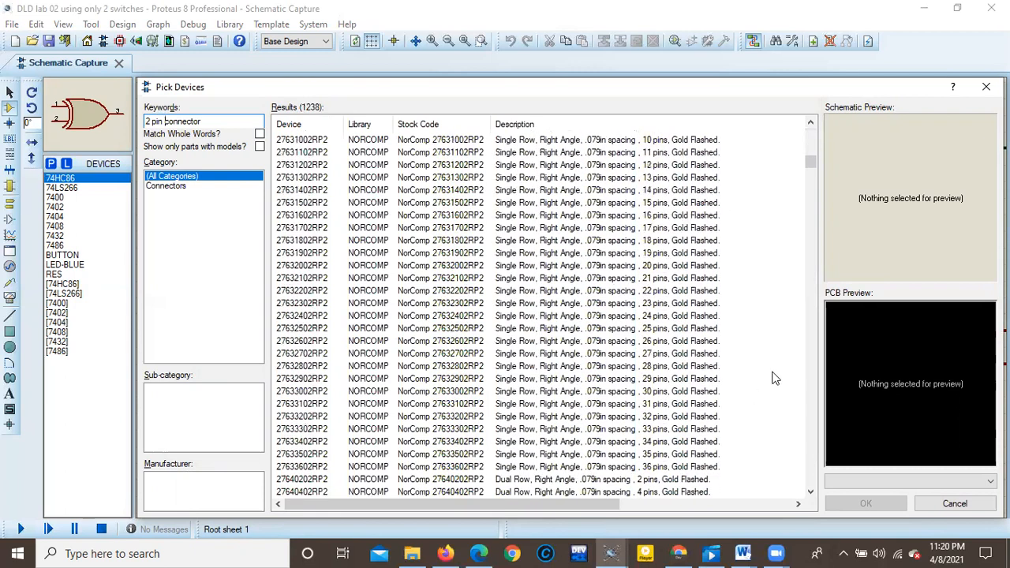
{"action": "scroll", "coordinate": [812, 351], "scroll_direction": "down", "scroll_amount": 15}
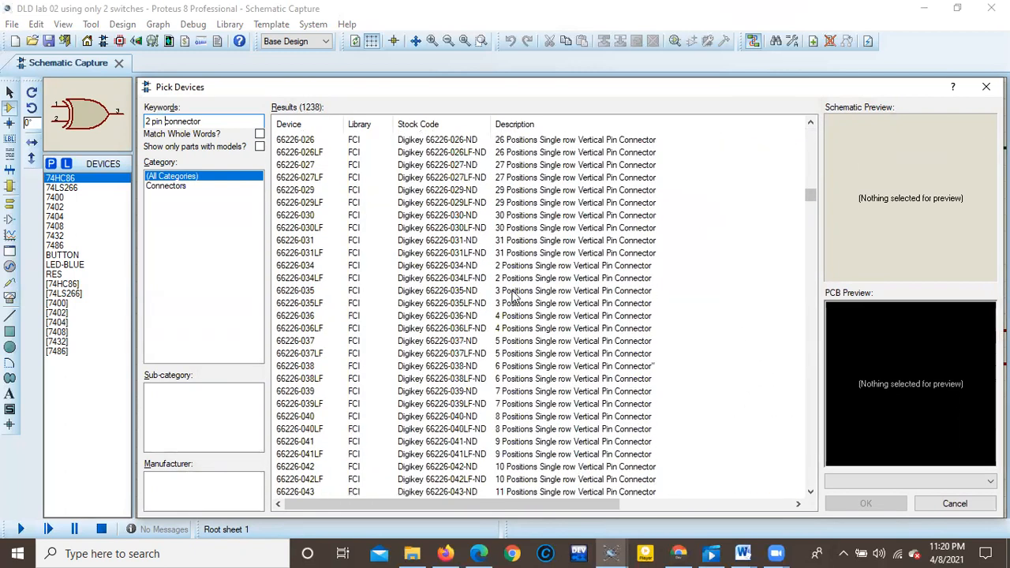
{"action": "scroll", "coordinate": [535, 373], "scroll_direction": "down", "scroll_amount": 20}
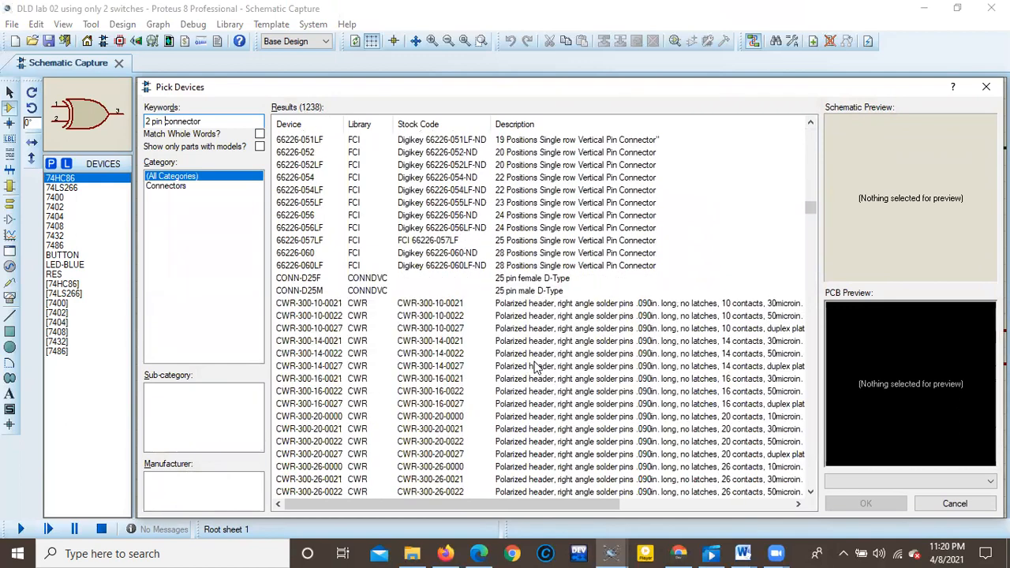
{"action": "scroll", "coordinate": [798, 399], "scroll_direction": "down", "scroll_amount": 20}
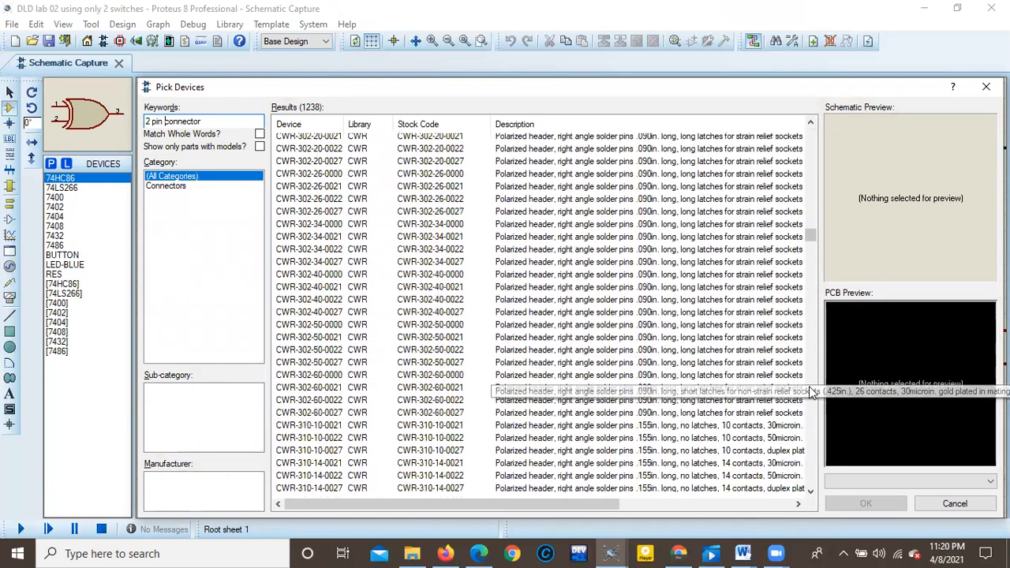
{"action": "scroll", "coordinate": [813, 392], "scroll_direction": "down", "scroll_amount": 20}
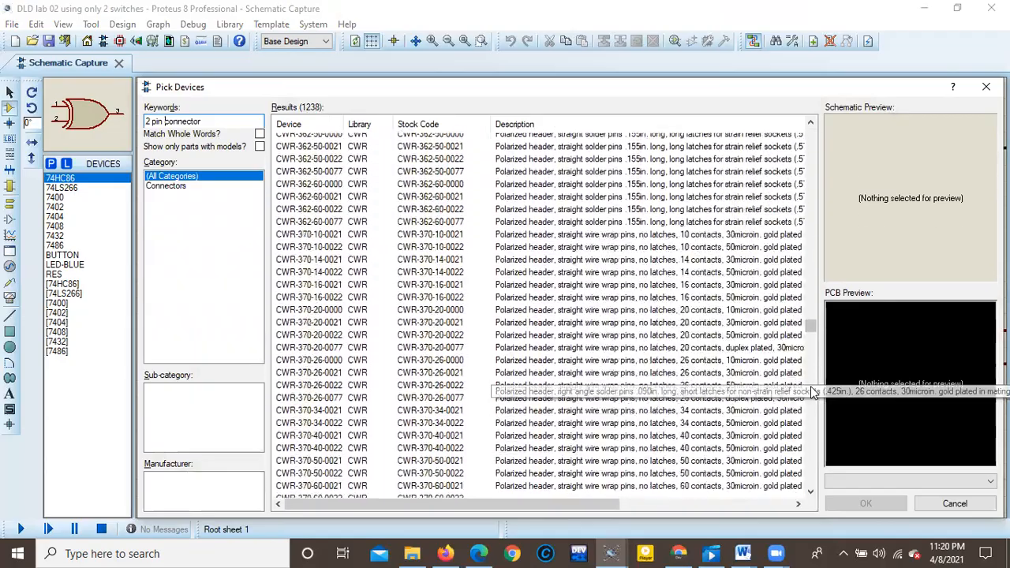
{"action": "scroll", "coordinate": [812, 392], "scroll_direction": "down", "scroll_amount": 20}
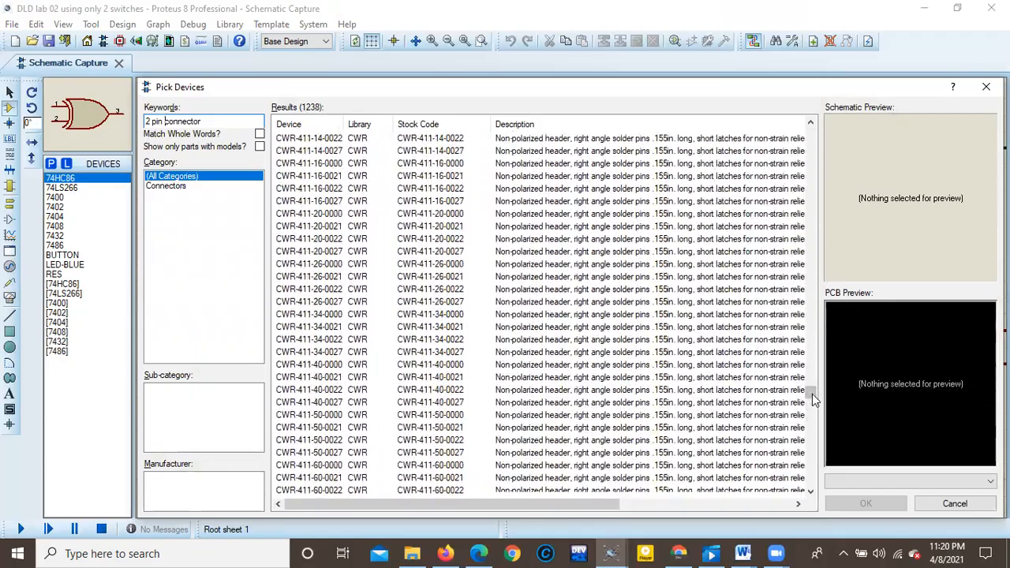
{"action": "left_click_drag", "start_coordinate": [817, 417], "coordinate": [199, 216]}
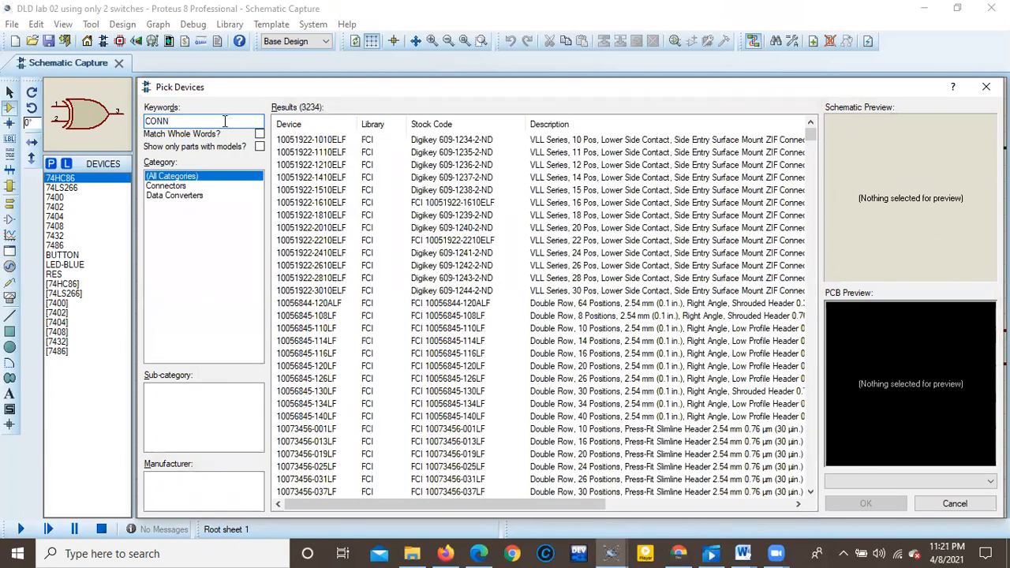
Search the device library for "CONN" and look through the connector results for a two-pin part.
{"action": "scroll", "coordinate": [476, 336], "scroll_direction": "down", "scroll_amount": 20}
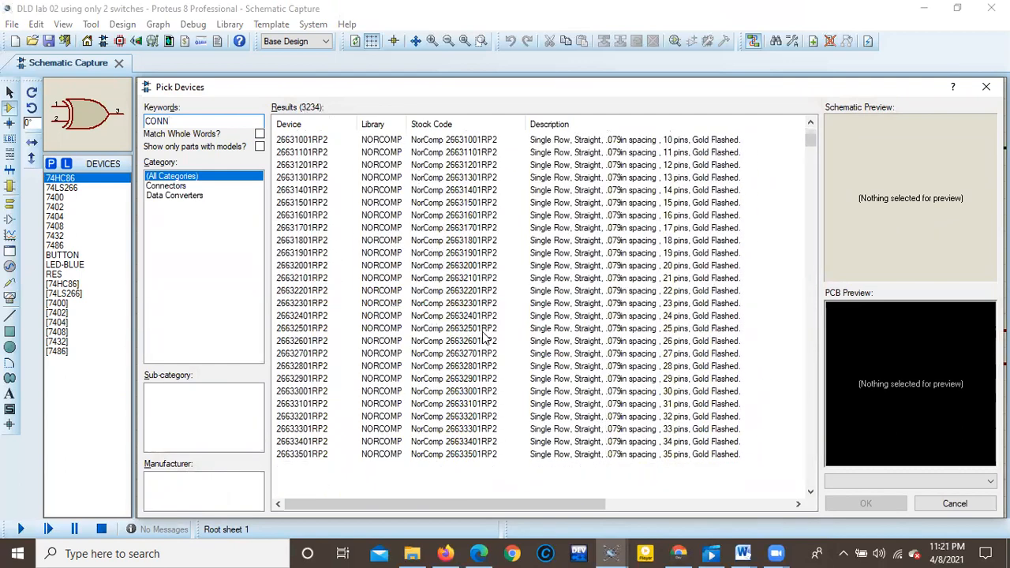
{"action": "scroll", "coordinate": [482, 348], "scroll_direction": "down", "scroll_amount": 20}
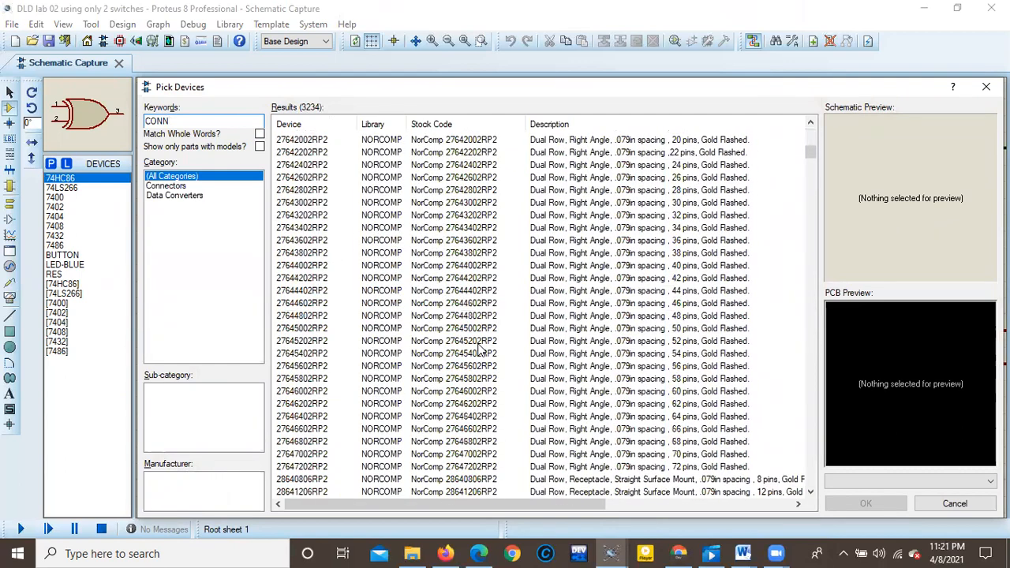
{"action": "scroll", "coordinate": [356, 340], "scroll_direction": "down", "scroll_amount": 20}
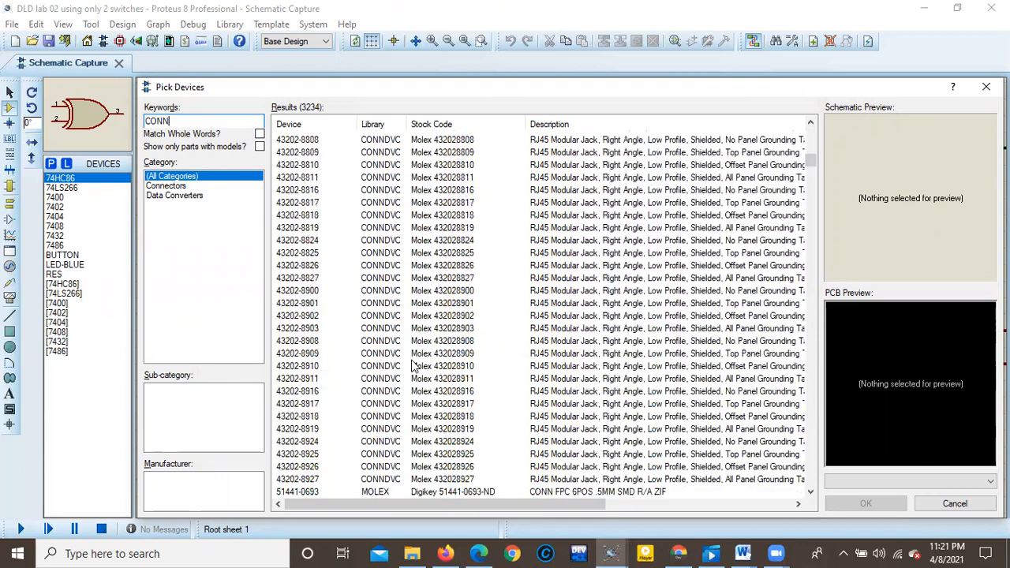
{"action": "scroll", "coordinate": [418, 370], "scroll_direction": "down", "scroll_amount": 20}
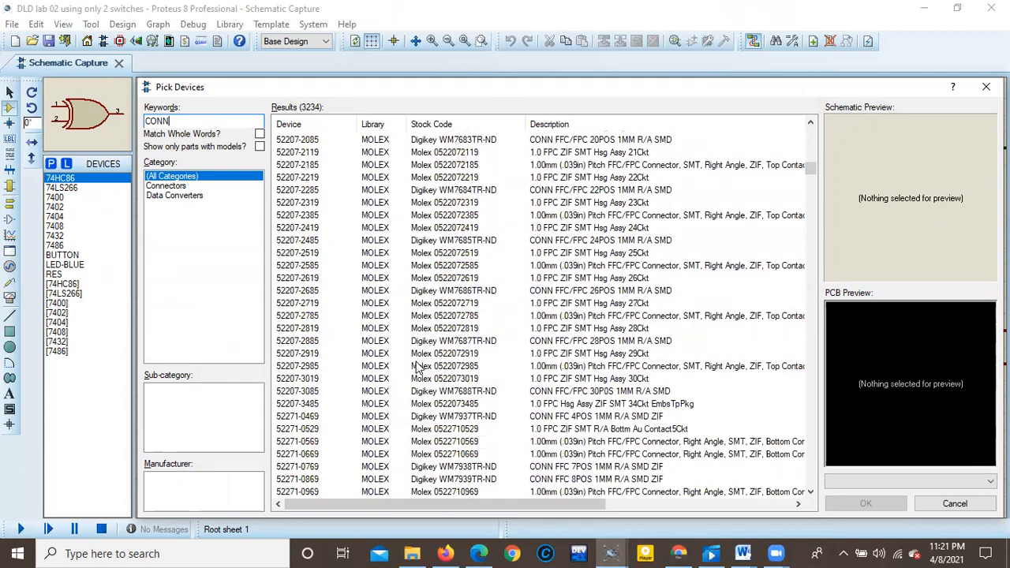
{"action": "scroll", "coordinate": [421, 368], "scroll_direction": "down", "scroll_amount": 20}
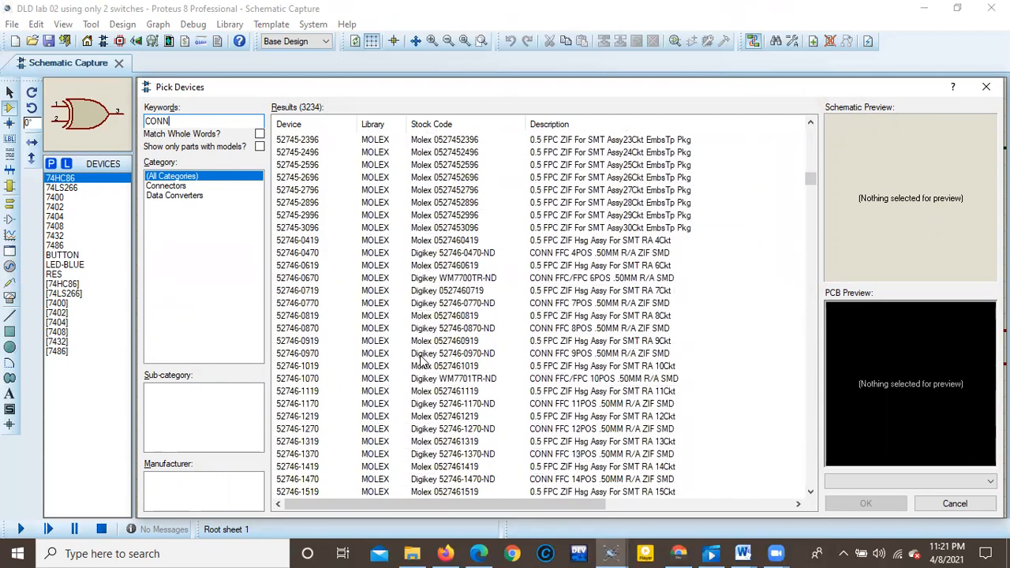
{"action": "scroll", "coordinate": [421, 362], "scroll_direction": "down", "scroll_amount": 20}
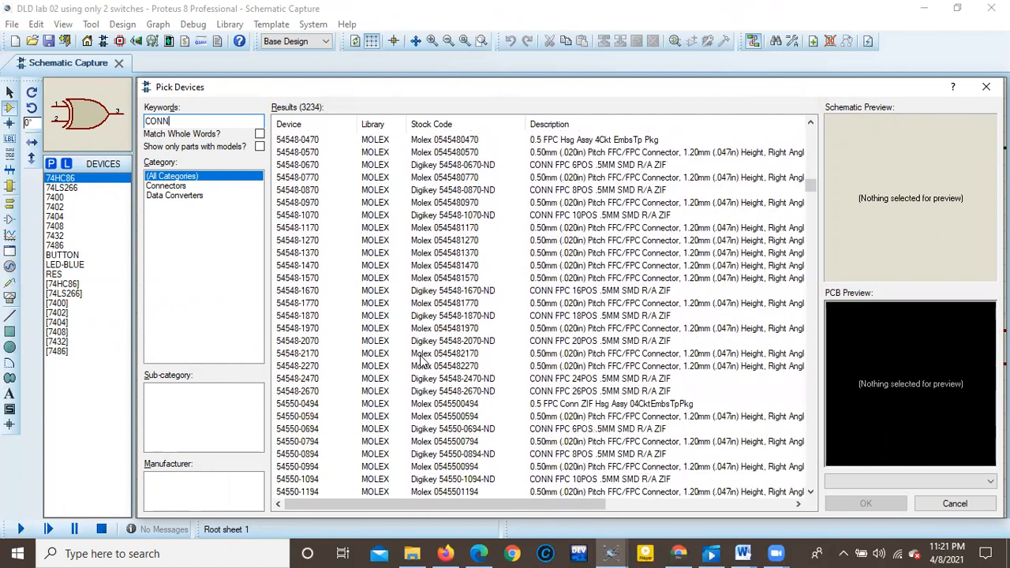
{"action": "scroll", "coordinate": [421, 362], "scroll_direction": "down", "scroll_amount": 8}
{"action": "scroll", "coordinate": [421, 361], "scroll_direction": "down", "scroll_amount": 20}
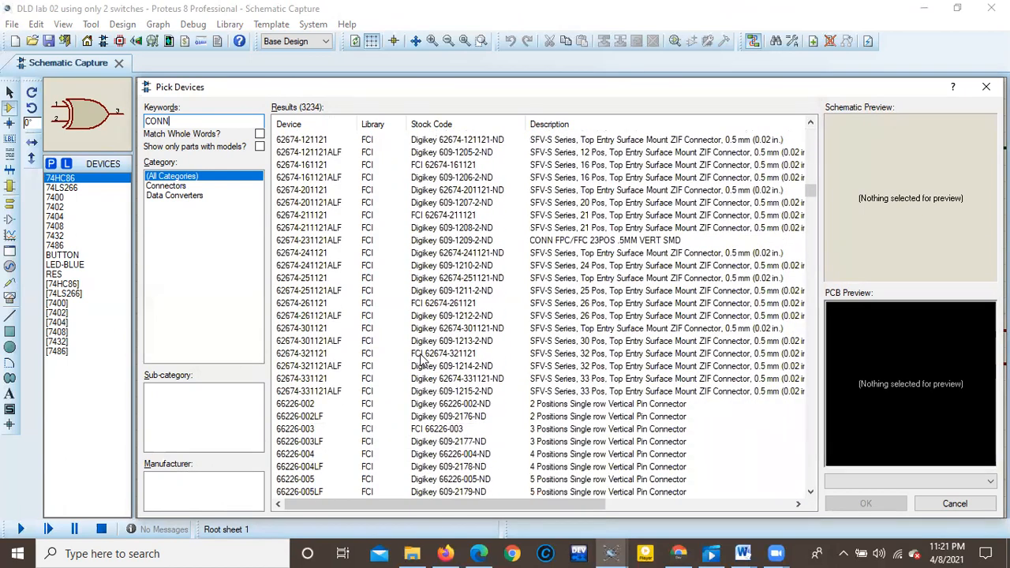
{"action": "scroll", "coordinate": [422, 357], "scroll_direction": "down", "scroll_amount": 10}
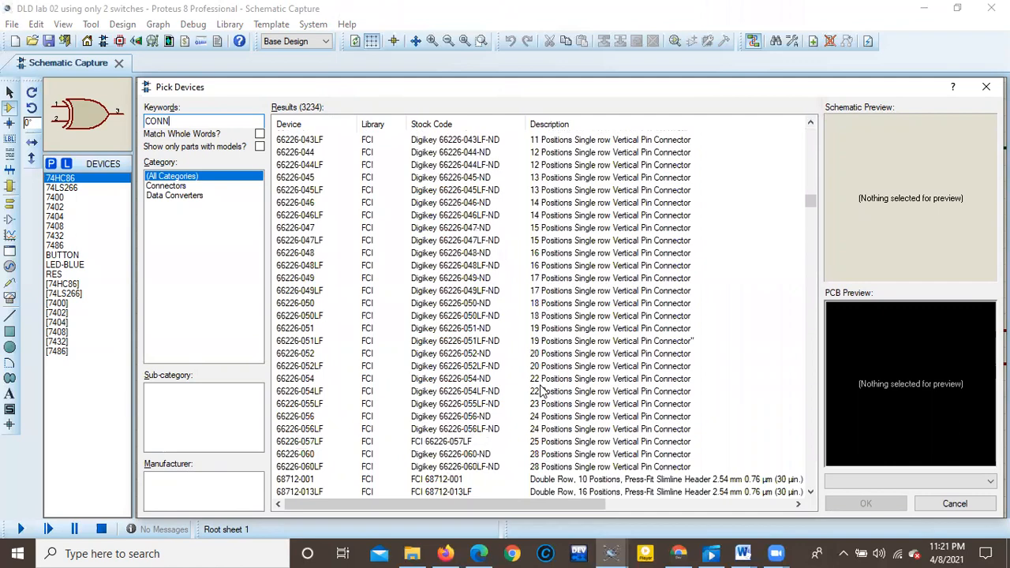
{"action": "scroll", "coordinate": [810, 309], "scroll_direction": "down", "scroll_amount": 20}
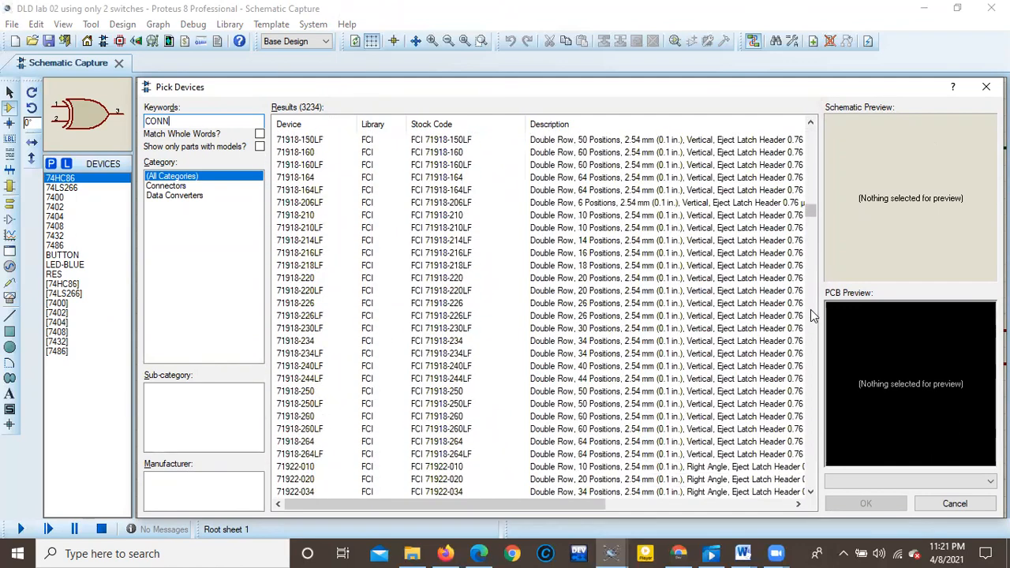
{"action": "scroll", "coordinate": [815, 321], "scroll_direction": "down", "scroll_amount": 20}
Check the connector's device name in the "pcb designing of logic gates with connectors" project, and return to the "DLD lab 02" device search.
{"action": "left_click", "coordinate": [615, 552]}
{"action": "mouse_move", "coordinate": [590, 520]}
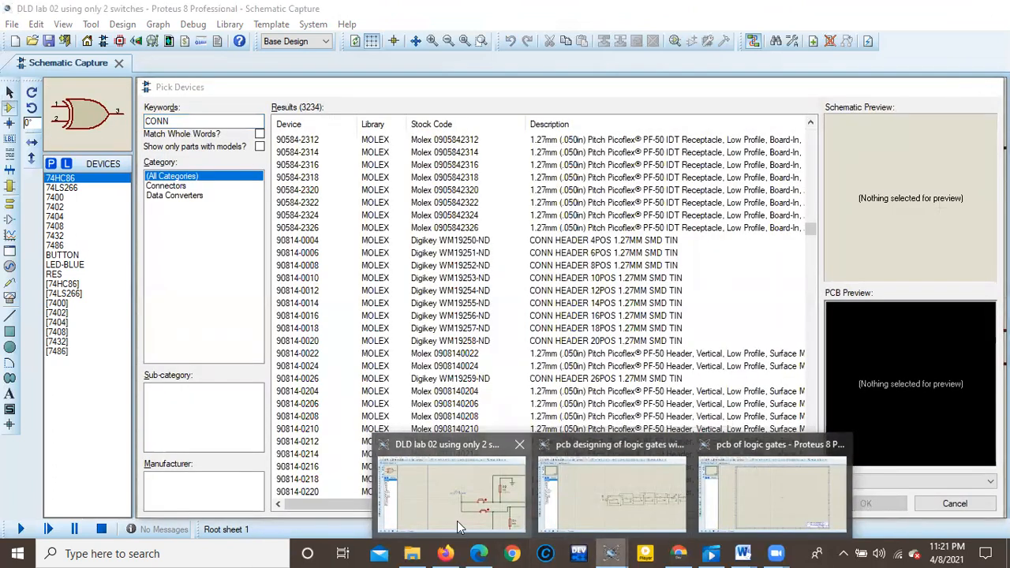
{"action": "left_click", "coordinate": [457, 521]}
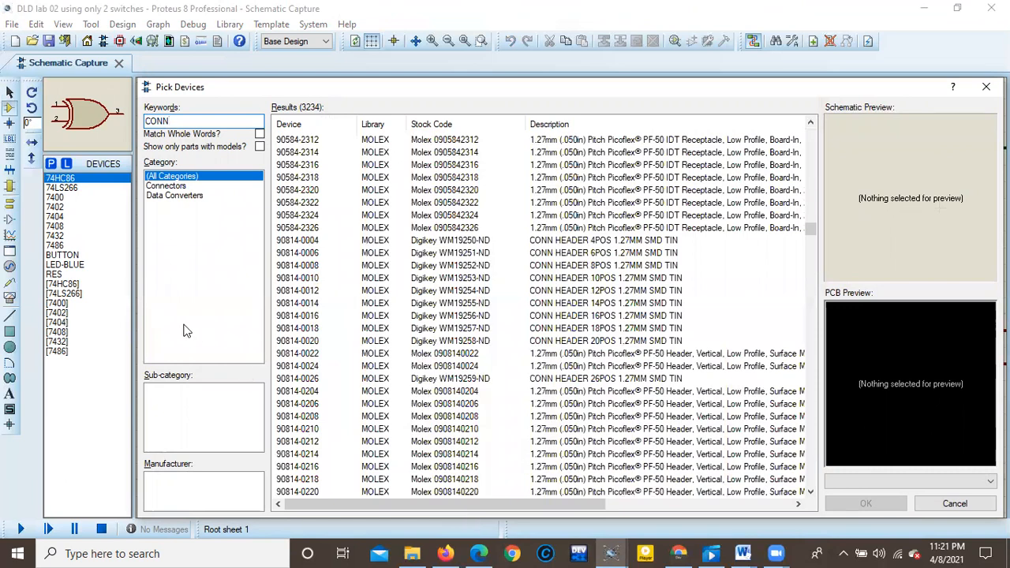
Search for "CONN-SIL" and add the two-pin CONN-SIL2 connector to the schematic's device list.
{"action": "type", "text": "-SIL"}
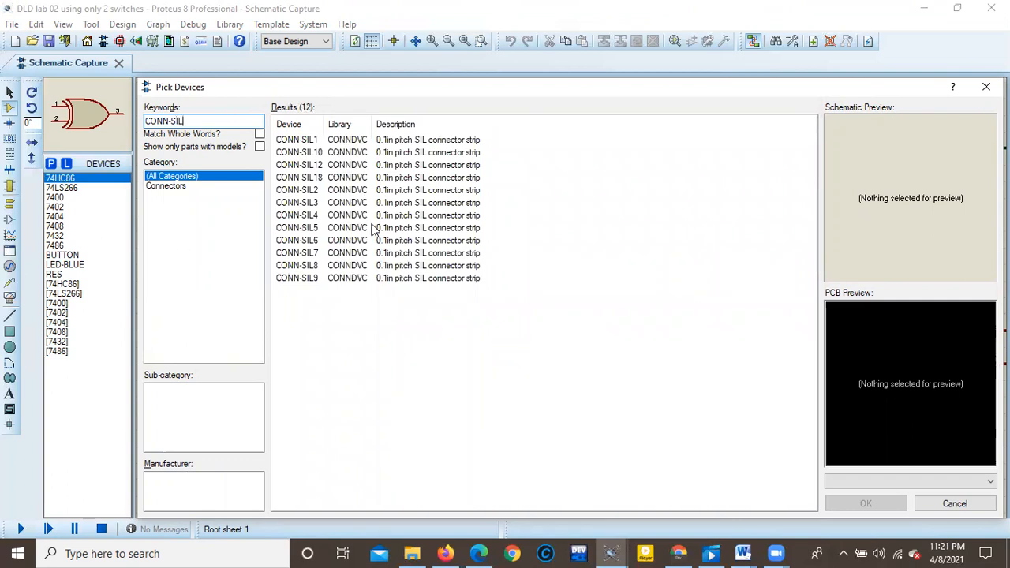
{"action": "left_click", "coordinate": [331, 191]}
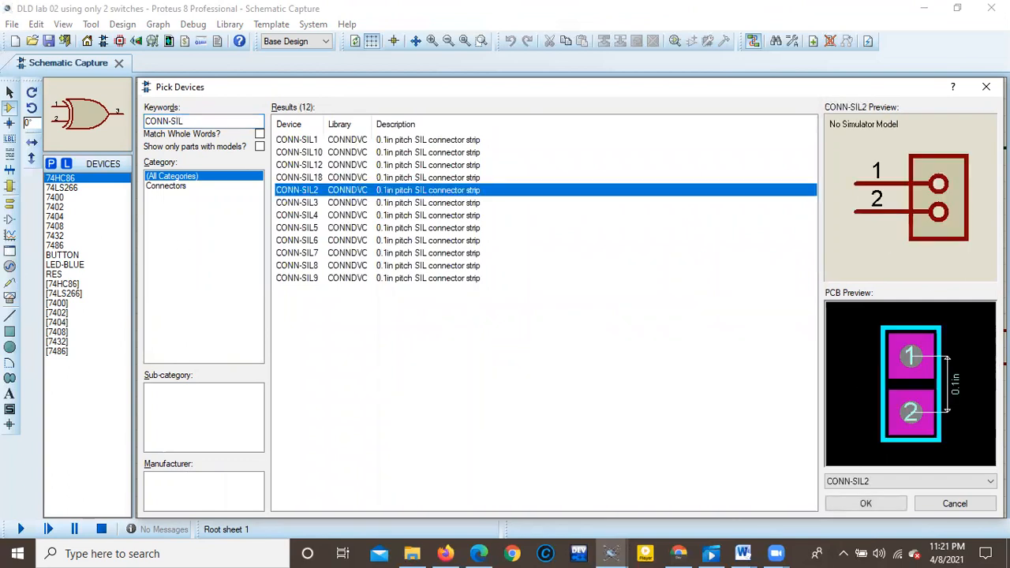
{"action": "left_click", "coordinate": [866, 504]}
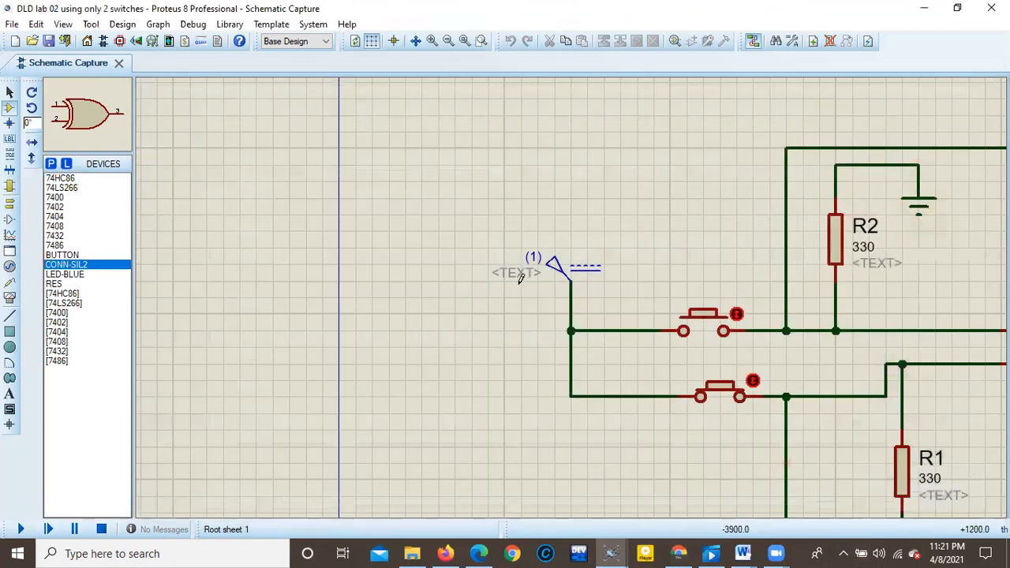
Delete the DC generator feeding the two push buttons and place a CONN-SIL2 connector above their input wire.
{"action": "right_click", "coordinate": [557, 271]}
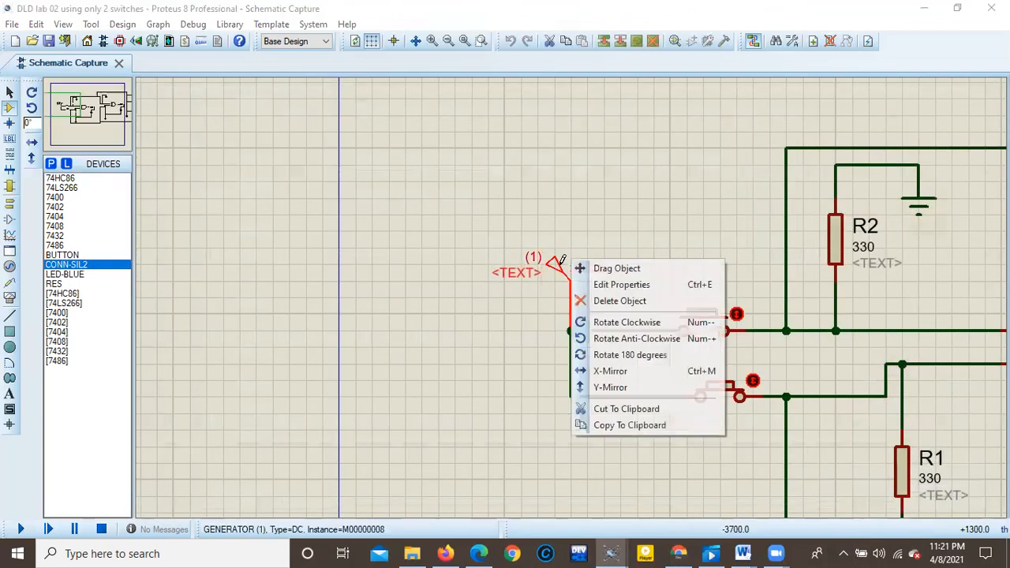
{"action": "left_click", "coordinate": [622, 305]}
{"action": "left_click", "coordinate": [604, 206]}
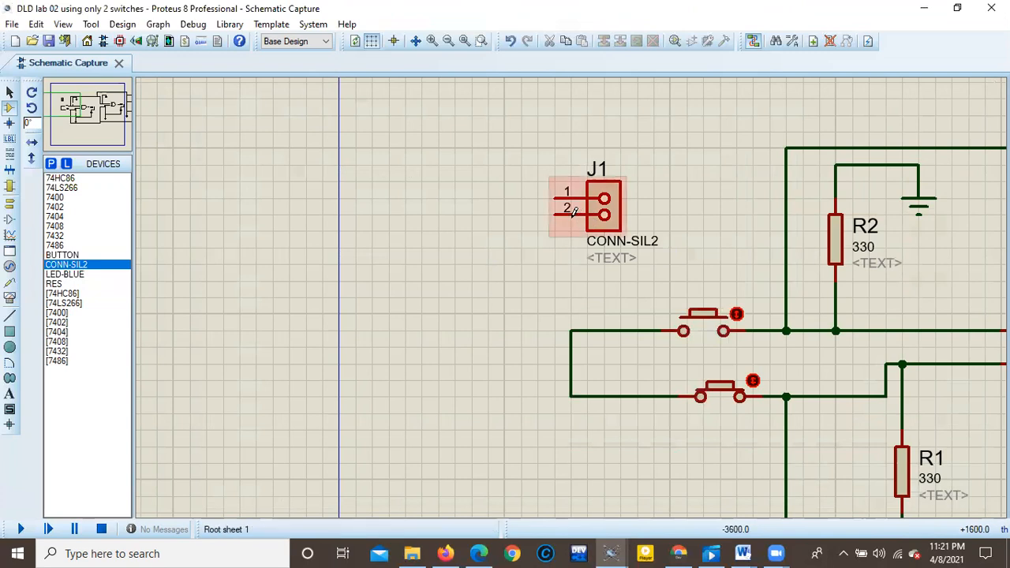
Wire pin 1 of connector J1 to the push buttons' input wire and run a short open-ended wire from pin 2.
{"action": "left_click", "coordinate": [587, 330]}
{"action": "left_click", "coordinate": [554, 214]}
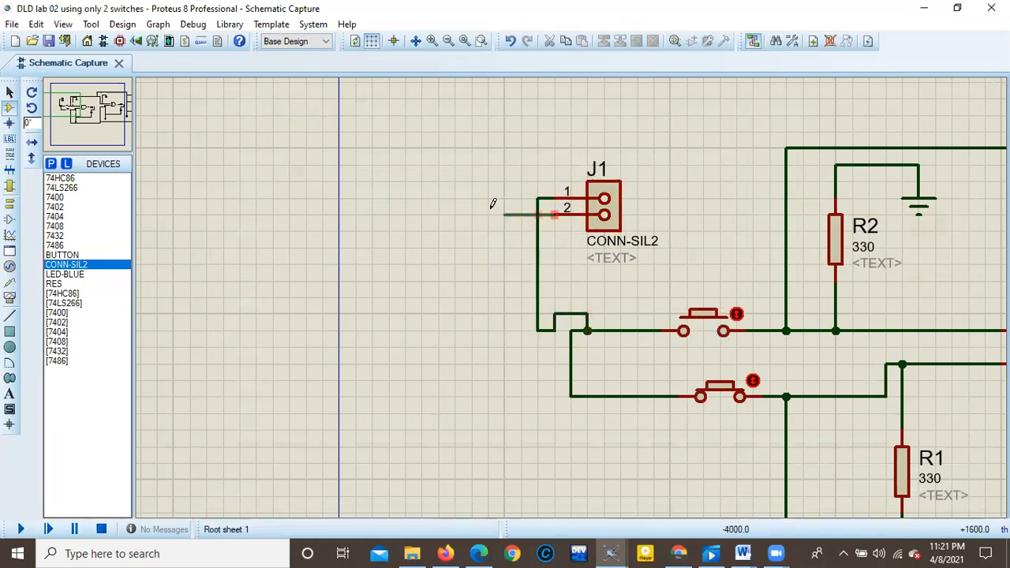
{"action": "double_click", "coordinate": [489, 213]}
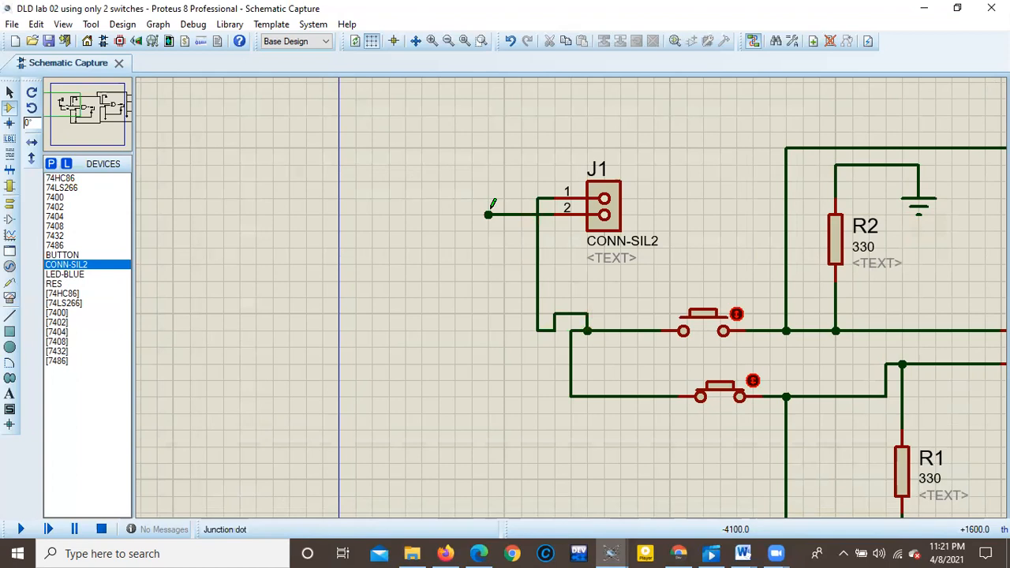
Place a ground terminal below the open end of J1's pin 2 wire and connect the two.
{"action": "left_click", "coordinate": [9, 203]}
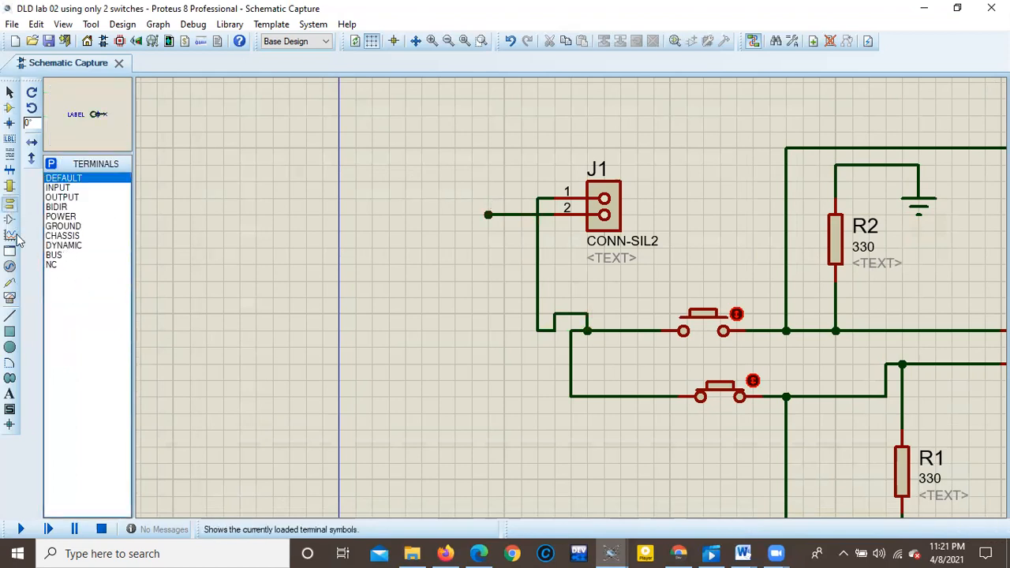
{"action": "left_click", "coordinate": [63, 226]}
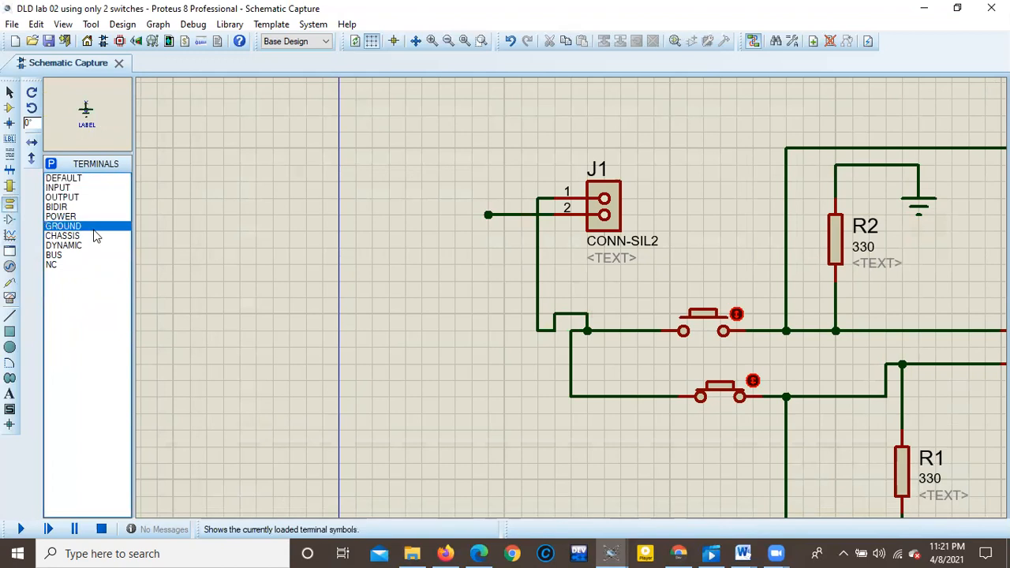
{"action": "left_click", "coordinate": [471, 269]}
{"action": "left_click", "coordinate": [487, 213]}
{"action": "left_click", "coordinate": [471, 266]}
Delete the LED at the output of the 7408 AND gate, after resistor R3.
{"action": "scroll", "coordinate": [587, 292], "scroll_direction": "down", "scroll_amount": 3}
{"action": "scroll", "coordinate": [587, 292], "scroll_direction": "down", "scroll_amount": 2}
{"action": "scroll", "coordinate": [572, 300], "scroll_direction": "up", "scroll_amount": 6}
{"action": "right_click", "coordinate": [572, 300]}
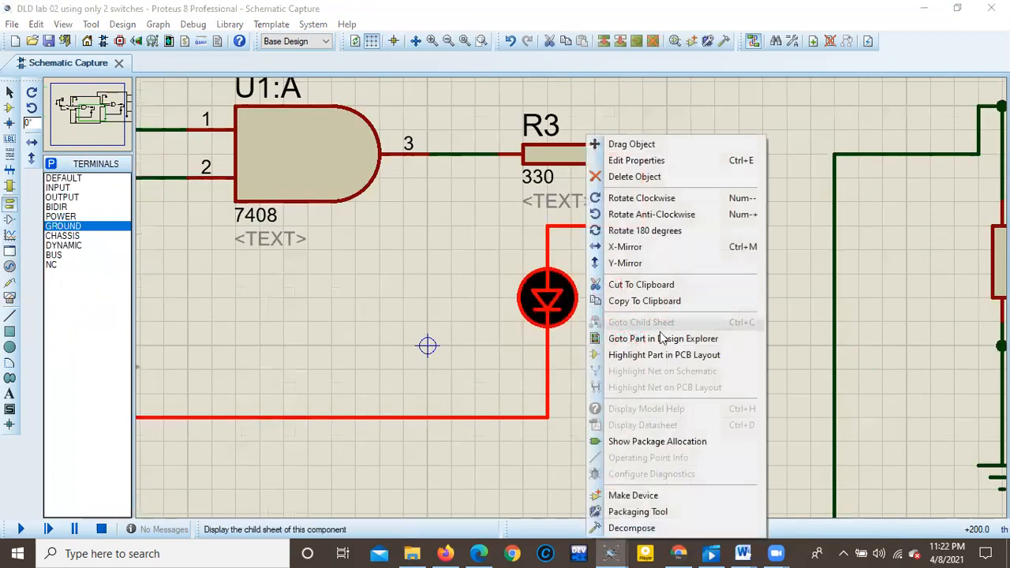
{"action": "left_click", "coordinate": [659, 175]}
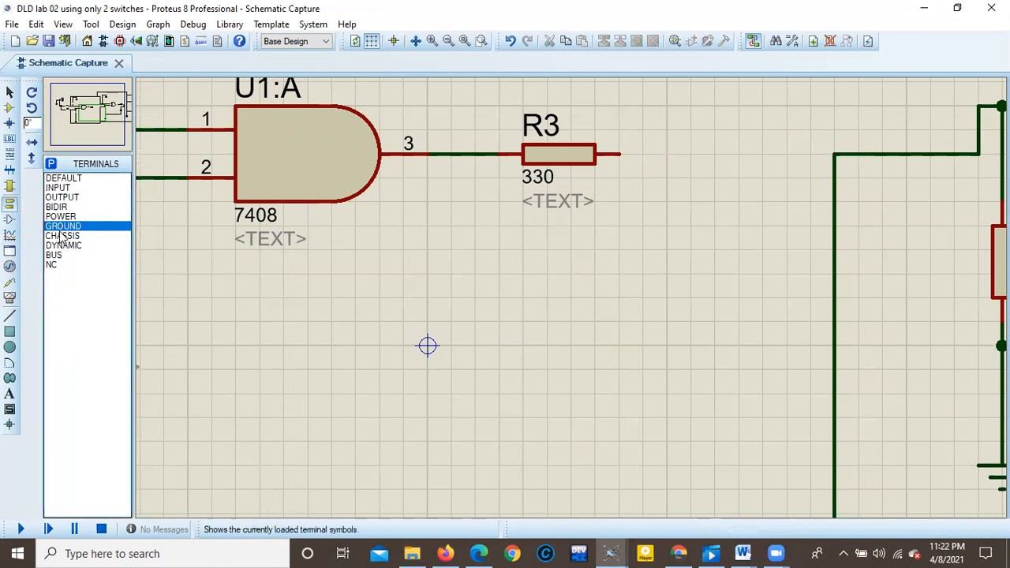
Place a CONN-SIL2 connector below R3 and wire its pin 1 to R3's free end.
{"action": "left_click", "coordinate": [10, 106]}
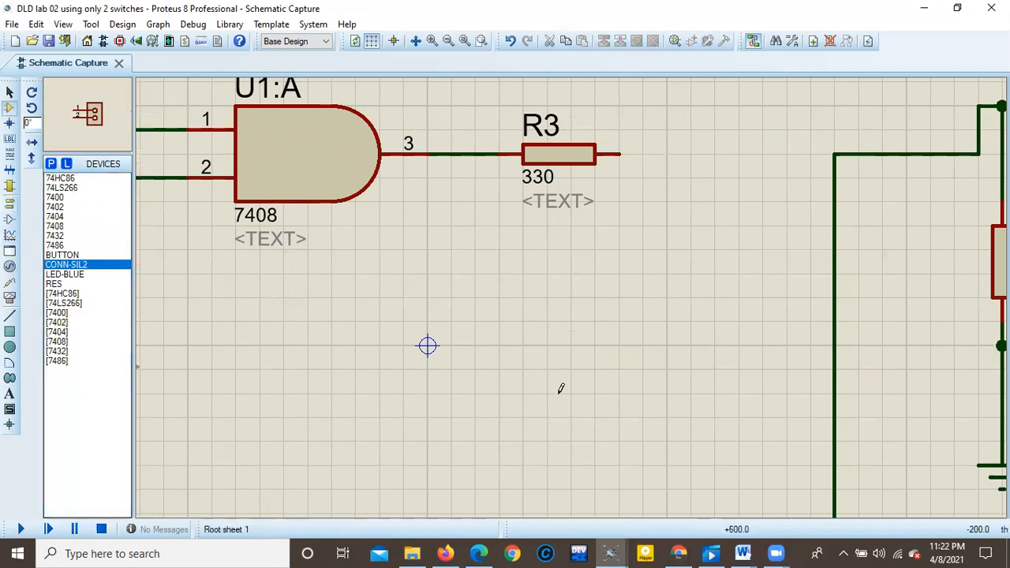
{"action": "left_click", "coordinate": [640, 399]}
{"action": "left_click", "coordinate": [604, 411]}
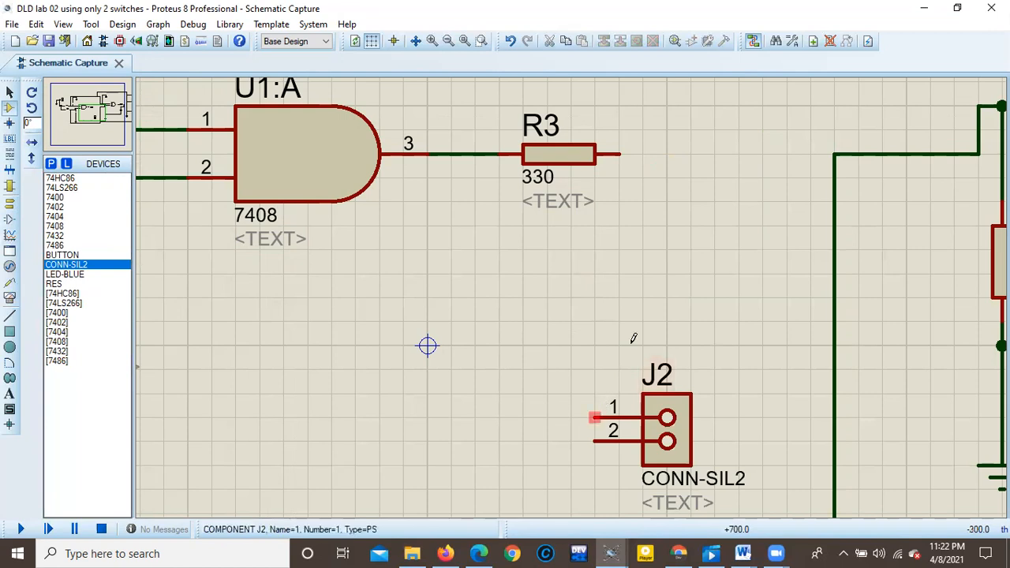
{"action": "left_click", "coordinate": [621, 154]}
Wire pin 2 of connector J2 to the ground wire below resistor R1.
{"action": "scroll", "coordinate": [567, 298], "scroll_direction": "down", "scroll_amount": 3}
{"action": "scroll", "coordinate": [499, 340], "scroll_direction": "up", "scroll_amount": 4}
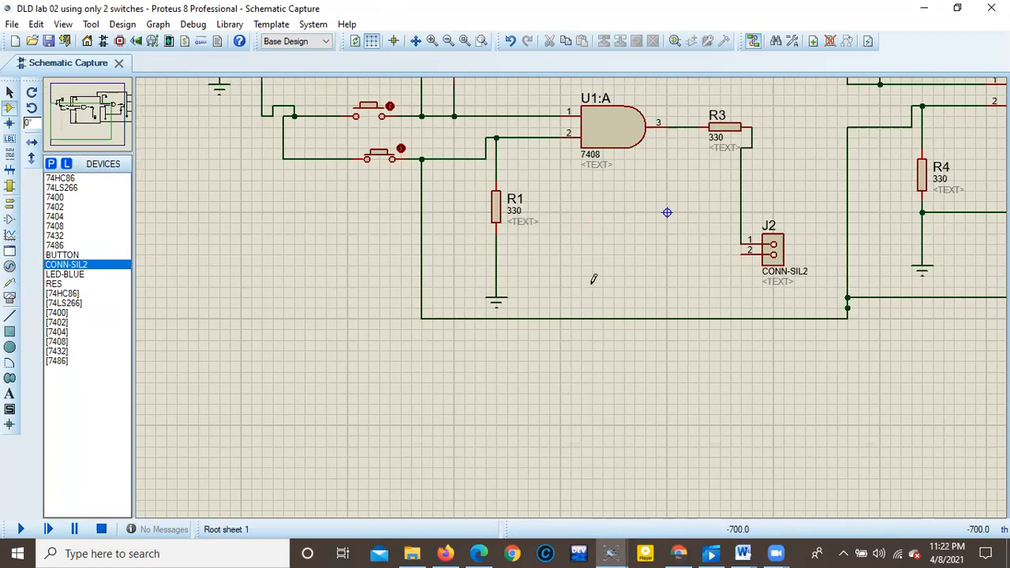
{"action": "left_click", "coordinate": [364, 261]}
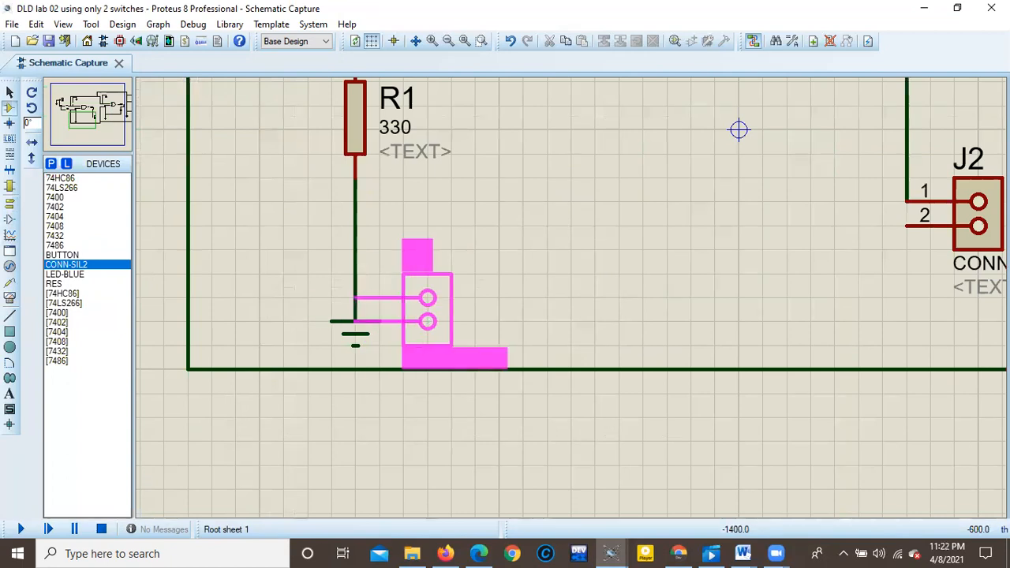
{"action": "key", "text": "Escape"}
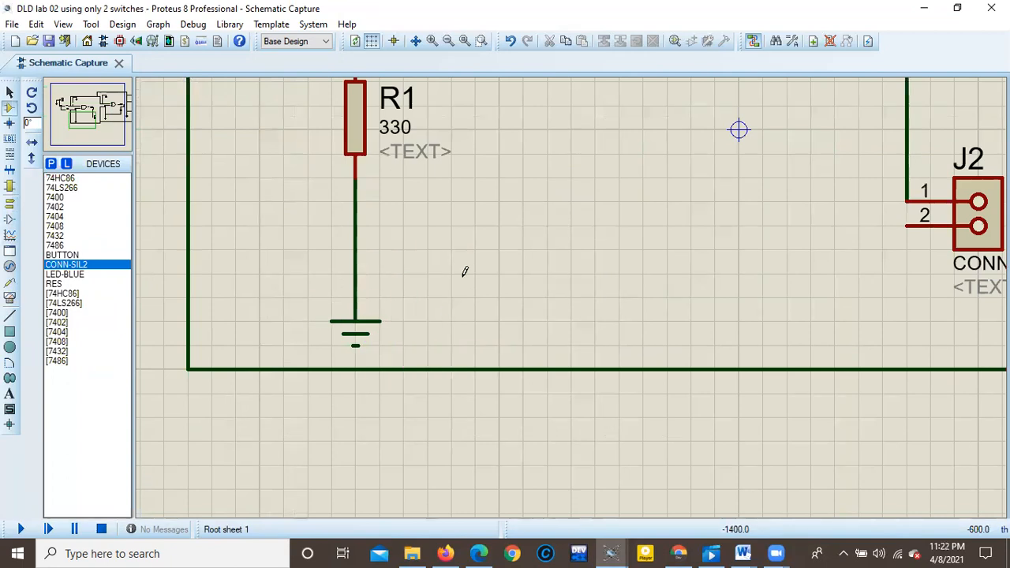
{"action": "left_click", "coordinate": [908, 225]}
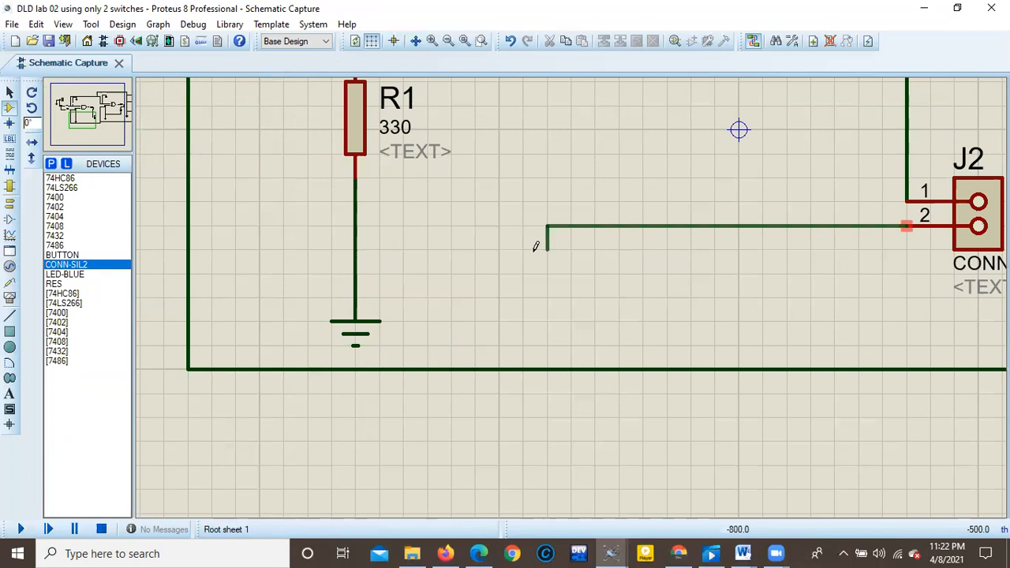
{"action": "left_click", "coordinate": [356, 225]}
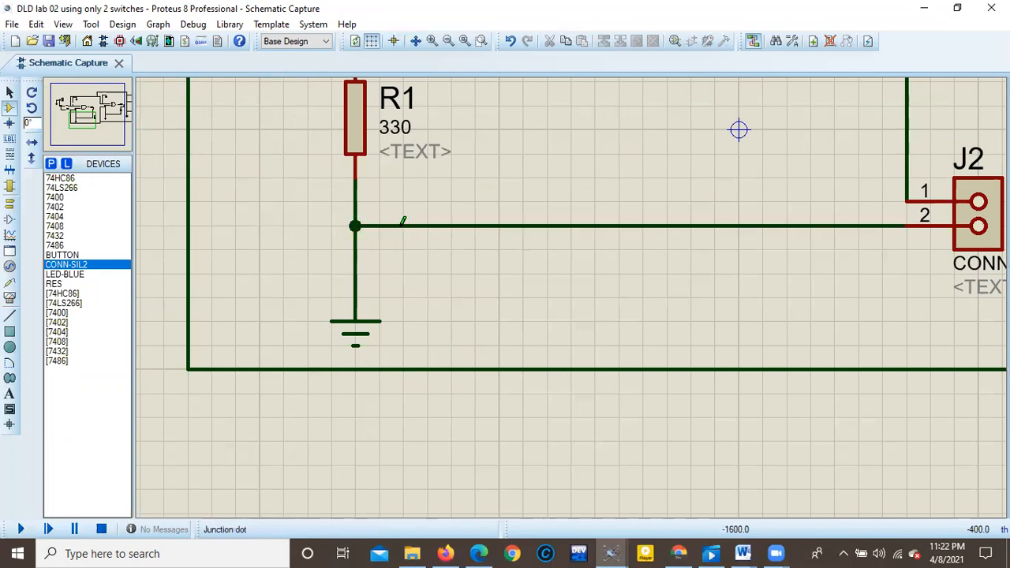
Examine the new J1 and J2 connections and the remaining gates' LED outputs across the whole schematic.
{"action": "scroll", "coordinate": [673, 257], "scroll_direction": "down", "scroll_amount": 4}
{"action": "scroll", "coordinate": [571, 289], "scroll_direction": "up", "scroll_amount": 4}
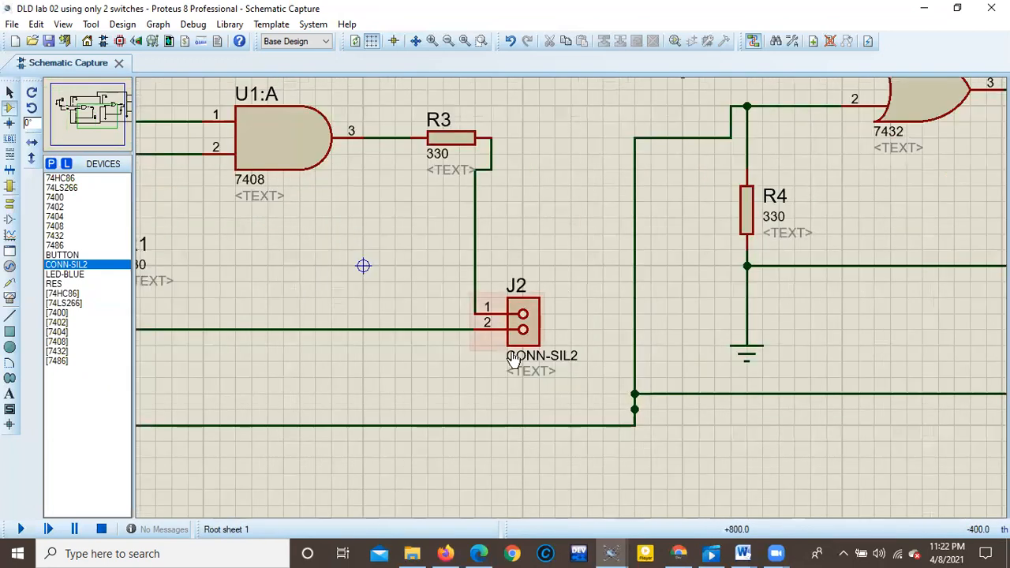
{"action": "scroll", "coordinate": [571, 288], "scroll_direction": "down", "scroll_amount": 2}
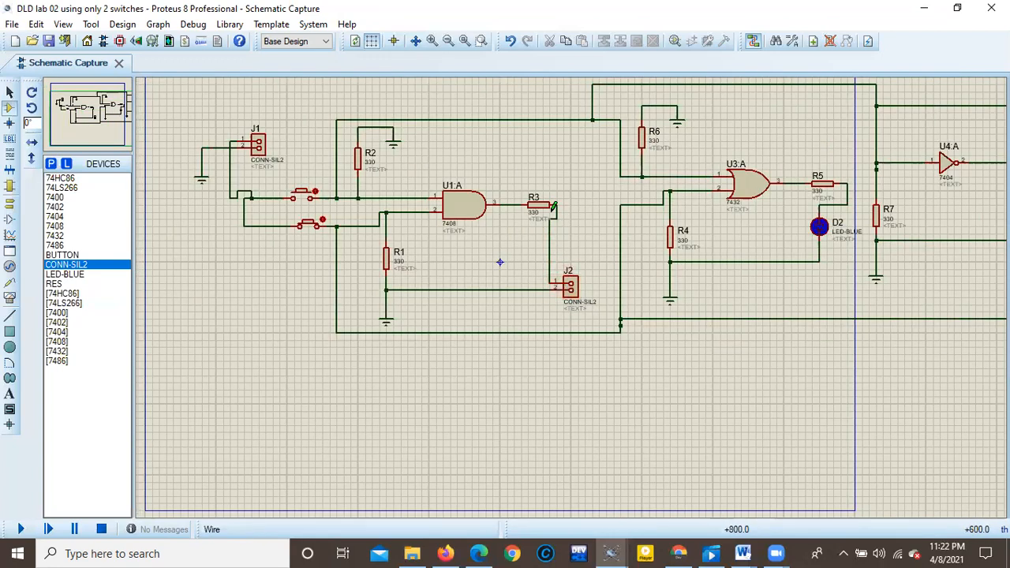
{"action": "scroll", "coordinate": [733, 255], "scroll_direction": "down", "scroll_amount": 2}
{"action": "scroll", "coordinate": [771, 263], "scroll_direction": "up", "scroll_amount": 2}
{"action": "scroll", "coordinate": [573, 291], "scroll_direction": "up", "scroll_amount": 1}
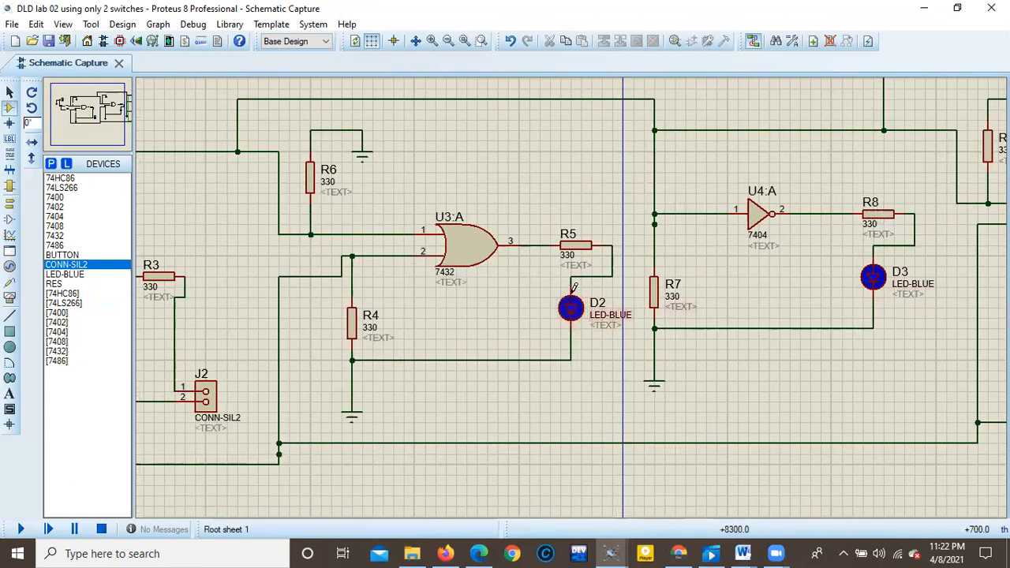
{"action": "scroll", "coordinate": [798, 307], "scroll_direction": "down", "scroll_amount": 2}
{"action": "scroll", "coordinate": [781, 288], "scroll_direction": "down", "scroll_amount": 1}
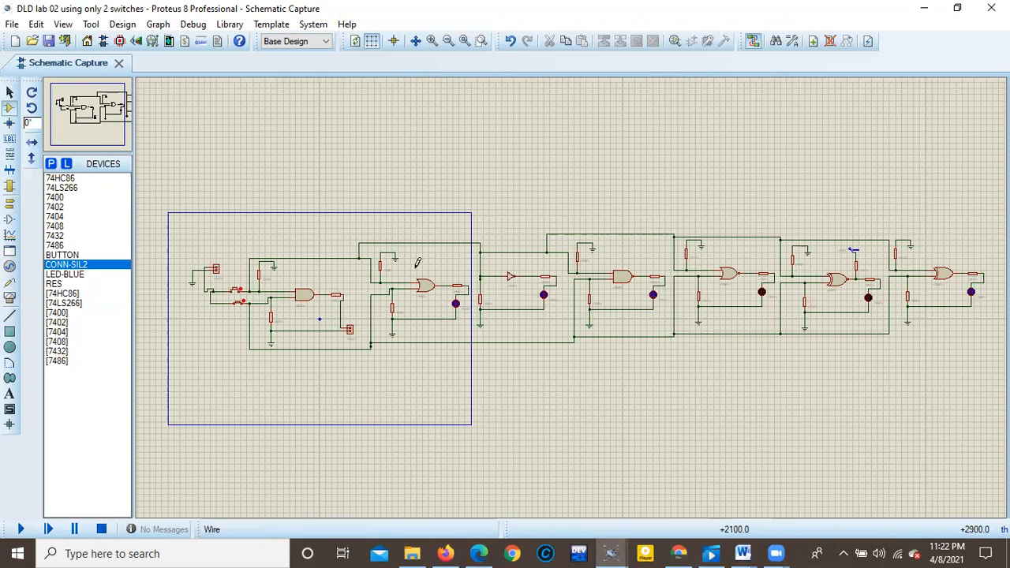
{"action": "scroll", "coordinate": [573, 292], "scroll_direction": "down", "scroll_amount": 3}
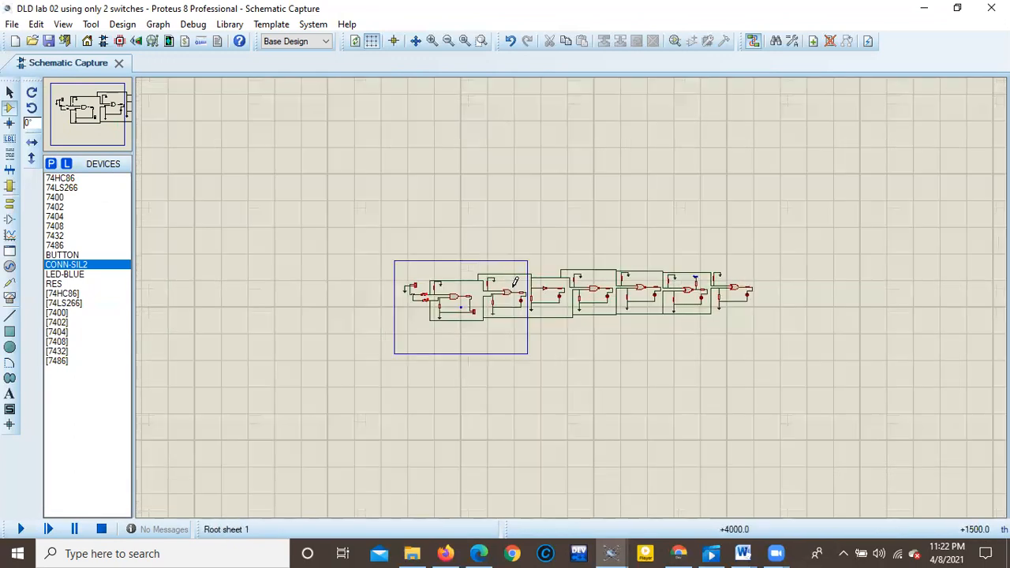
{"action": "scroll", "coordinate": [573, 292], "scroll_direction": "up", "scroll_amount": 2}
{"action": "scroll", "coordinate": [573, 292], "scroll_direction": "up", "scroll_amount": 1}
{"action": "scroll", "coordinate": [444, 266], "scroll_direction": "down", "scroll_amount": 3}
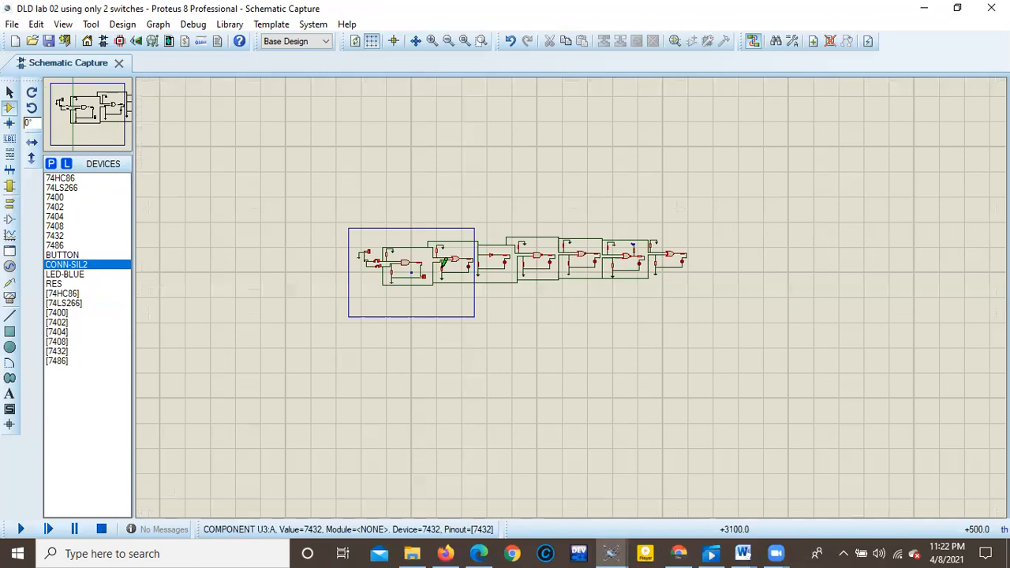
{"action": "scroll", "coordinate": [573, 292], "scroll_direction": "up", "scroll_amount": 2}
{"action": "scroll", "coordinate": [623, 314], "scroll_direction": "up", "scroll_amount": 2}
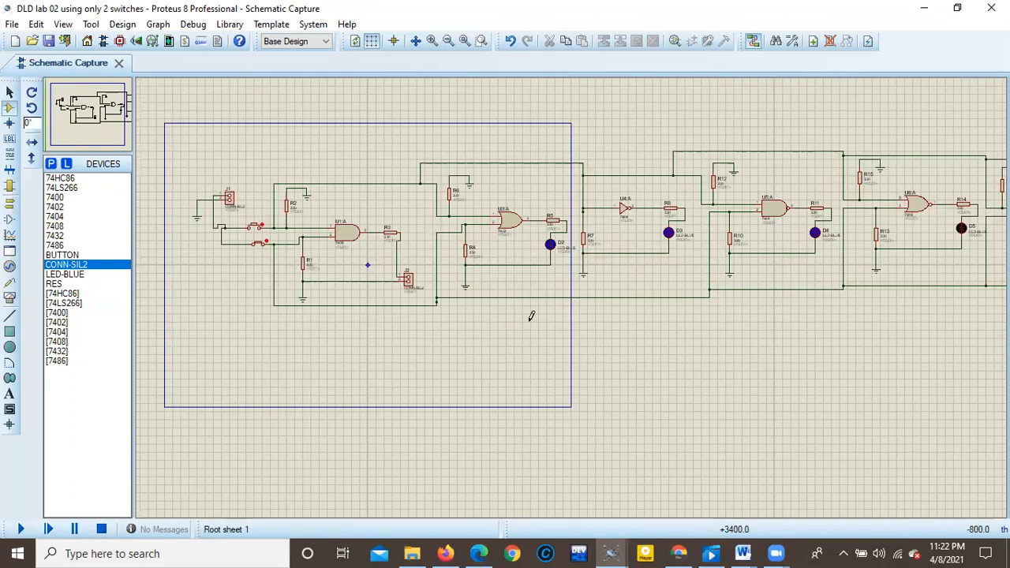
{"action": "scroll", "coordinate": [469, 262], "scroll_direction": "down", "scroll_amount": 1}
{"action": "scroll", "coordinate": [474, 269], "scroll_direction": "down", "scroll_amount": 1}
{"action": "scroll", "coordinate": [571, 293], "scroll_direction": "up", "scroll_amount": 2}
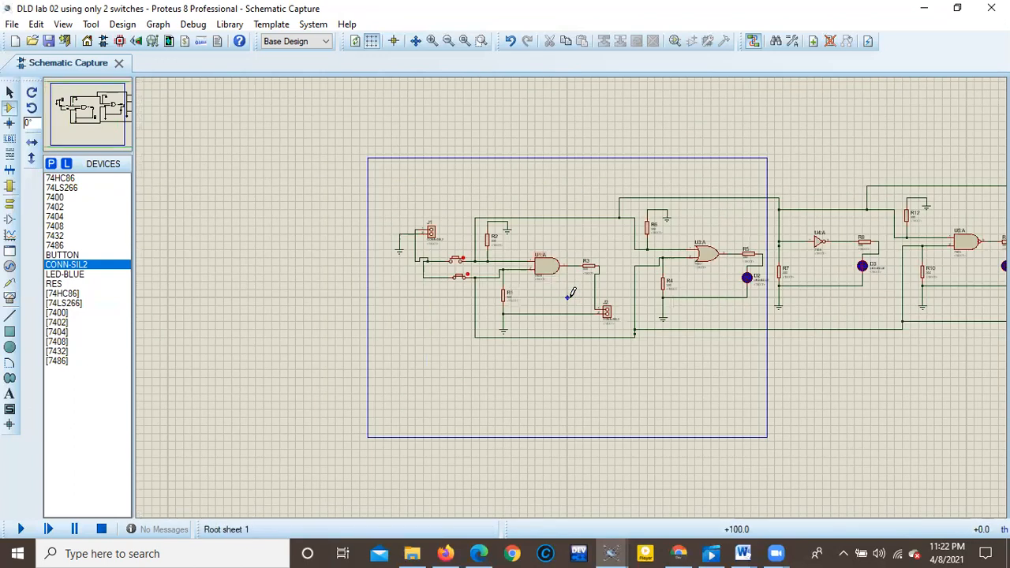
{"action": "scroll", "coordinate": [571, 293], "scroll_direction": "up", "scroll_amount": 1}
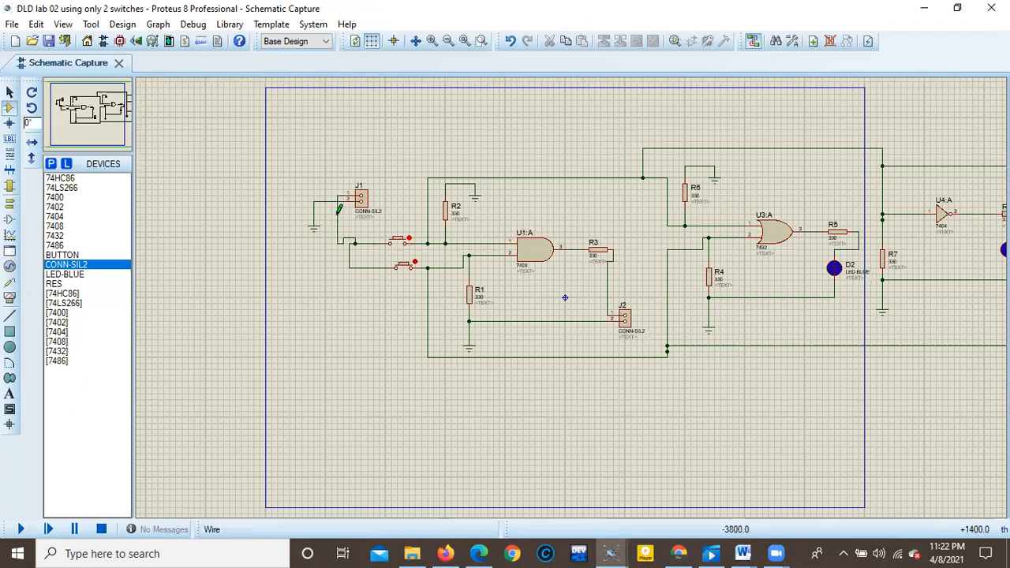
{"action": "scroll", "coordinate": [575, 296], "scroll_direction": "down", "scroll_amount": 2}
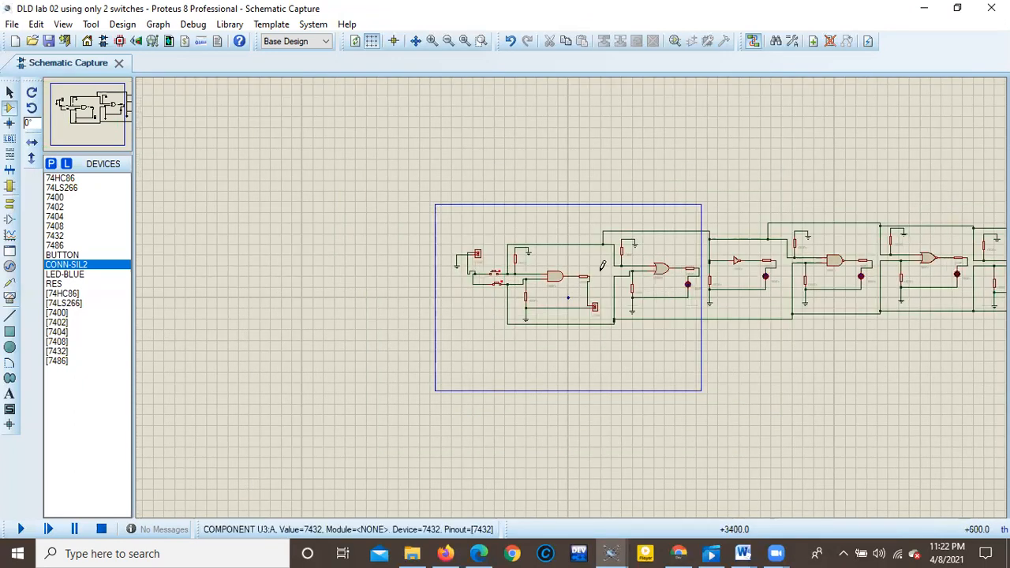
{"action": "scroll", "coordinate": [560, 297], "scroll_direction": "up", "scroll_amount": 2}
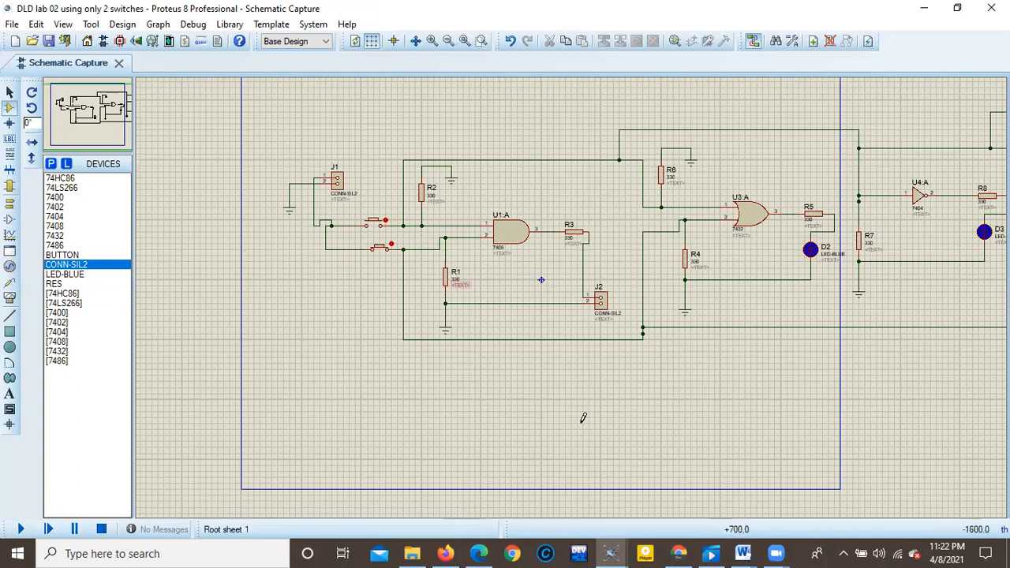
Switch to the "pcb designing of logic gates with connectors" project and examine how connectors replace the generator and every gate's LED.
{"action": "mouse_move", "coordinate": [611, 553]}
{"action": "left_click", "coordinate": [564, 501]}
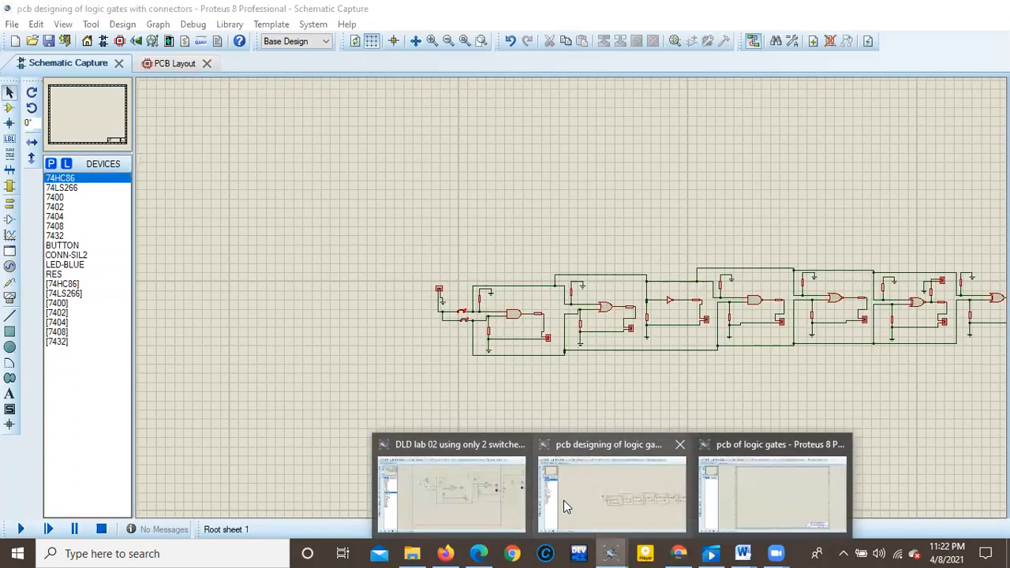
{"action": "scroll", "coordinate": [608, 314], "scroll_direction": "down", "scroll_amount": 2}
{"action": "scroll", "coordinate": [608, 314], "scroll_direction": "up", "scroll_amount": 3}
{"action": "scroll", "coordinate": [530, 293], "scroll_direction": "down", "scroll_amount": 1}
{"action": "scroll", "coordinate": [573, 304], "scroll_direction": "up", "scroll_amount": 4}
{"action": "scroll", "coordinate": [496, 282], "scroll_direction": "down", "scroll_amount": 4}
{"action": "scroll", "coordinate": [574, 305], "scroll_direction": "up", "scroll_amount": 1}
{"action": "scroll", "coordinate": [574, 304], "scroll_direction": "up", "scroll_amount": 2}
{"action": "scroll", "coordinate": [499, 310], "scroll_direction": "down", "scroll_amount": 2}
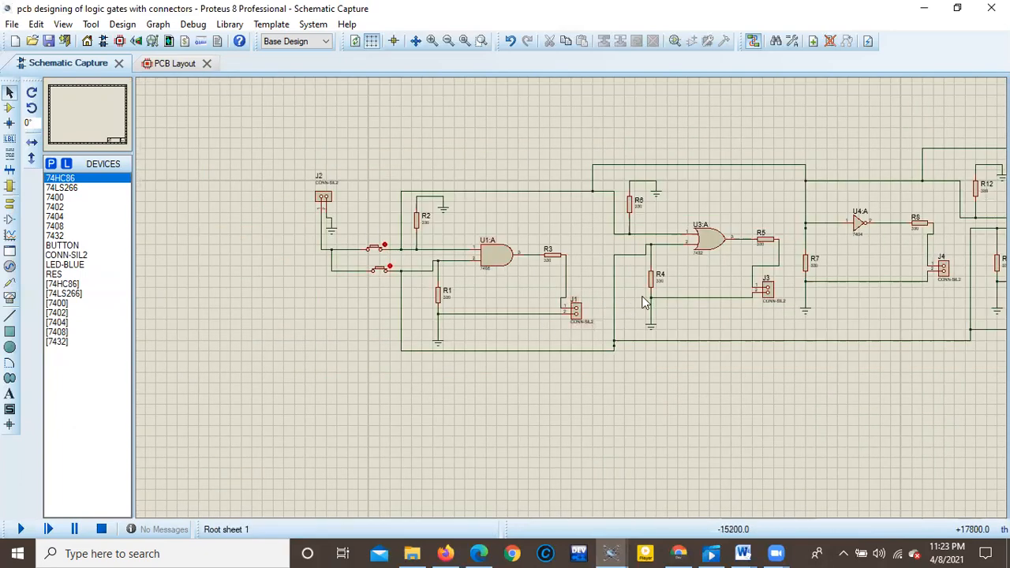
{"action": "scroll", "coordinate": [574, 303], "scroll_direction": "up", "scroll_amount": 3}
{"action": "scroll", "coordinate": [623, 298], "scroll_direction": "down", "scroll_amount": 5}
{"action": "scroll", "coordinate": [600, 303], "scroll_direction": "down", "scroll_amount": 1}
{"action": "scroll", "coordinate": [659, 286], "scroll_direction": "up", "scroll_amount": 2}
{"action": "scroll", "coordinate": [724, 294], "scroll_direction": "down", "scroll_amount": 2}
{"action": "scroll", "coordinate": [571, 300], "scroll_direction": "up", "scroll_amount": 3}
{"action": "scroll", "coordinate": [525, 306], "scroll_direction": "down", "scroll_amount": 2}
{"action": "scroll", "coordinate": [525, 306], "scroll_direction": "down", "scroll_amount": 2}
{"action": "scroll", "coordinate": [575, 305], "scroll_direction": "up", "scroll_amount": 2}
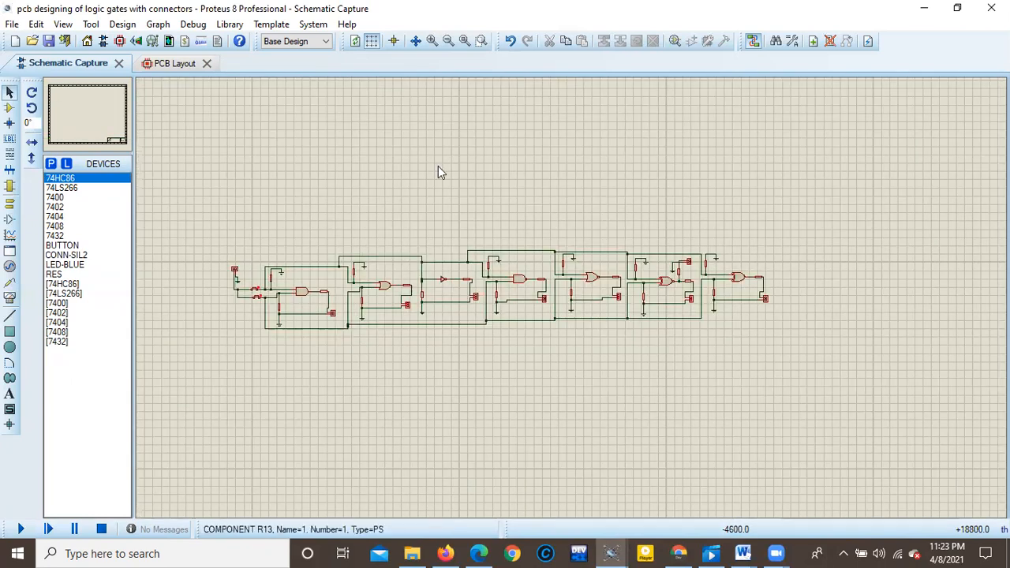
Draw a rectangular board outline about 600 by 325 mm on the Board Edge layer of the PCB layout.
{"action": "left_click", "coordinate": [168, 64]}
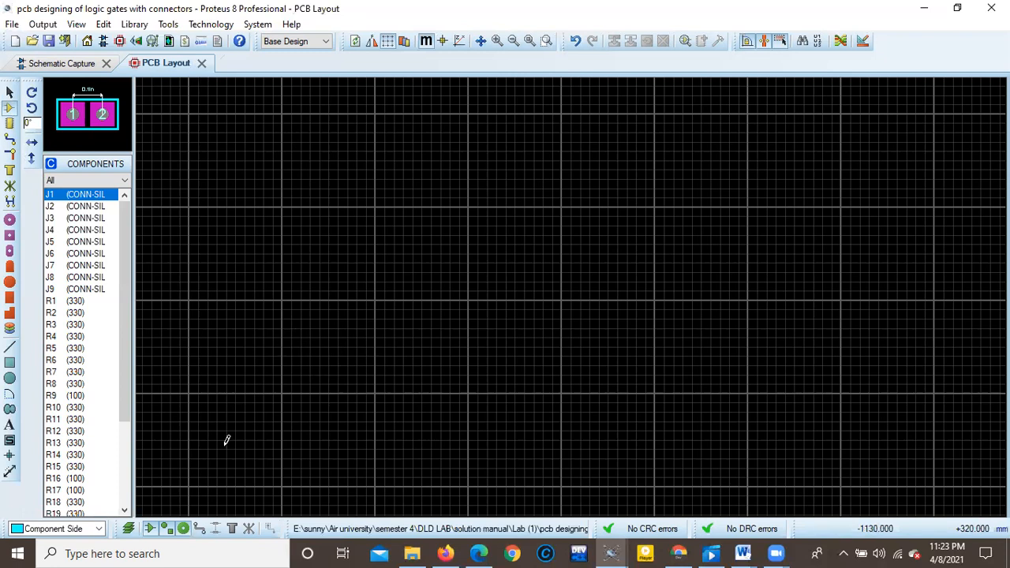
{"action": "left_click", "coordinate": [11, 366]}
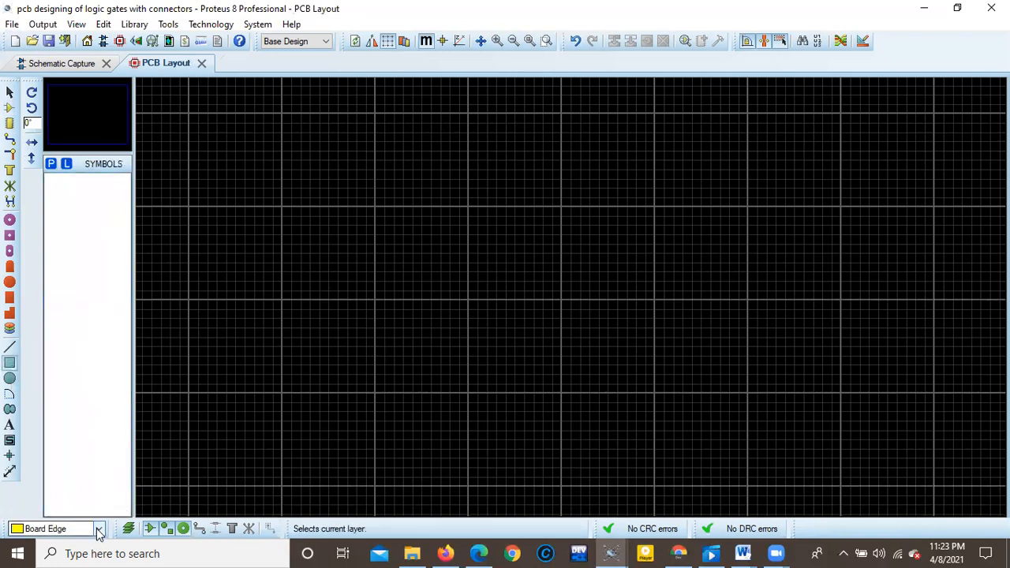
{"action": "left_click", "coordinate": [98, 529]}
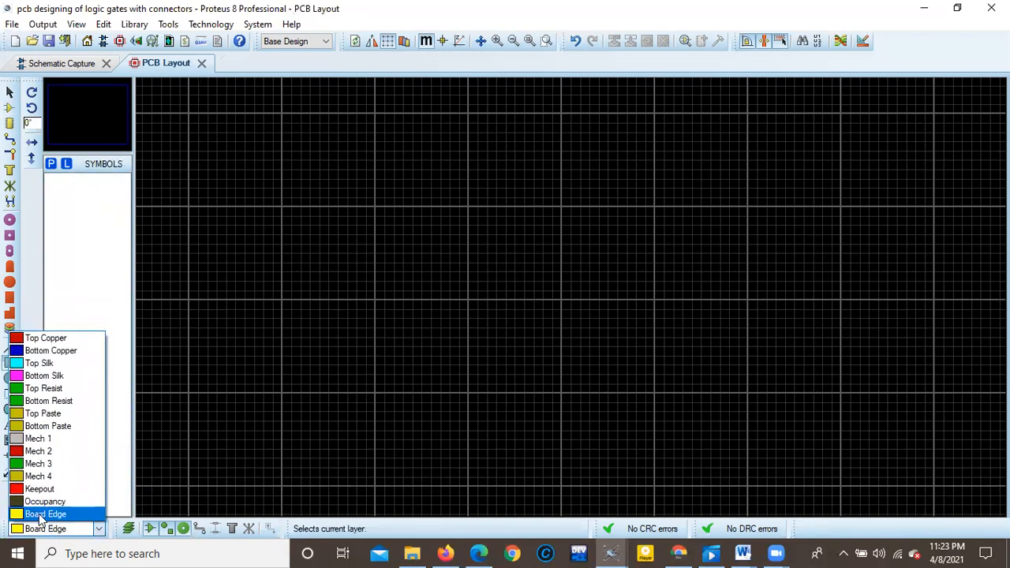
{"action": "left_click", "coordinate": [49, 515]}
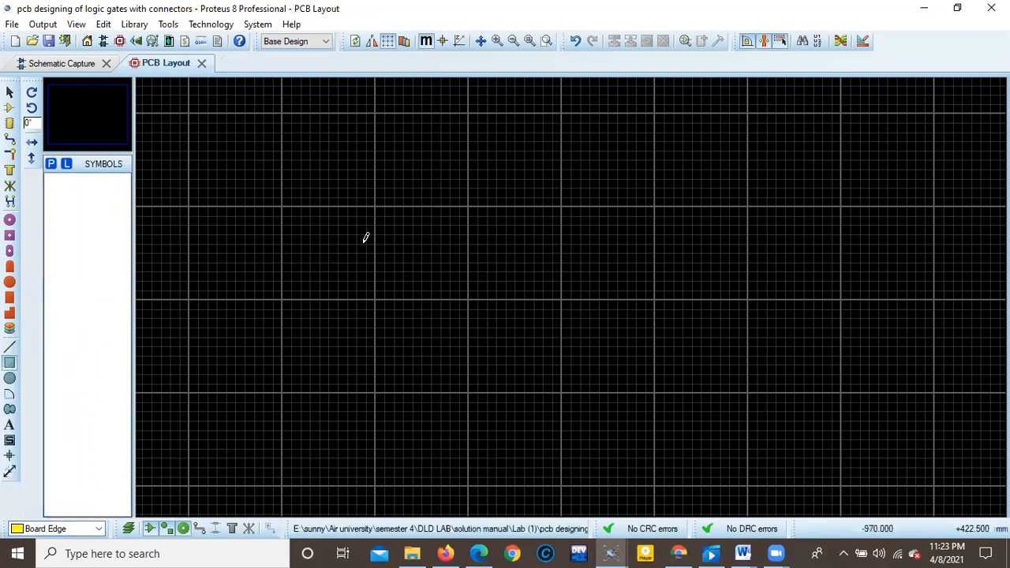
{"action": "left_click", "coordinate": [281, 117]}
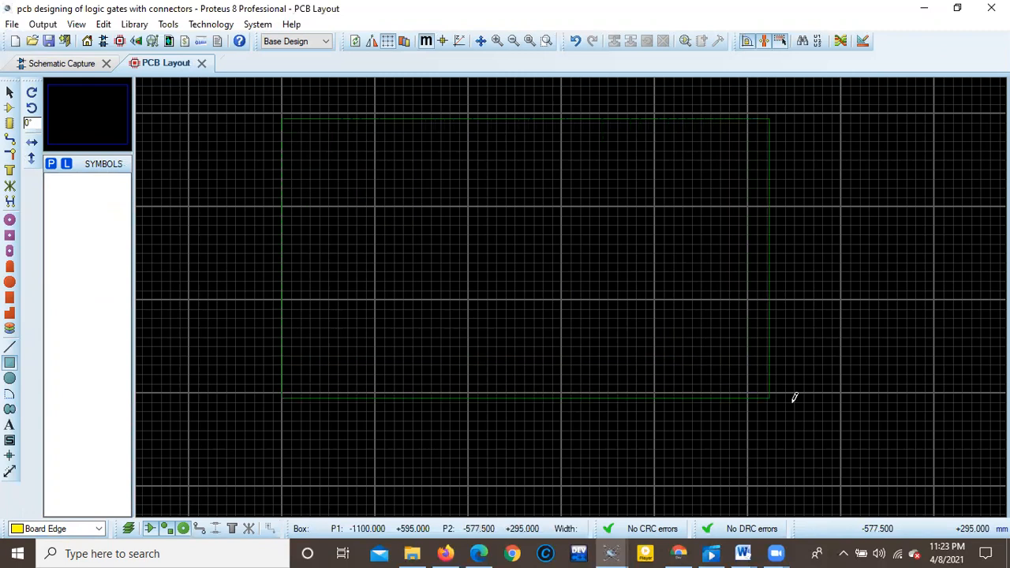
{"action": "left_click", "coordinate": [844, 421]}
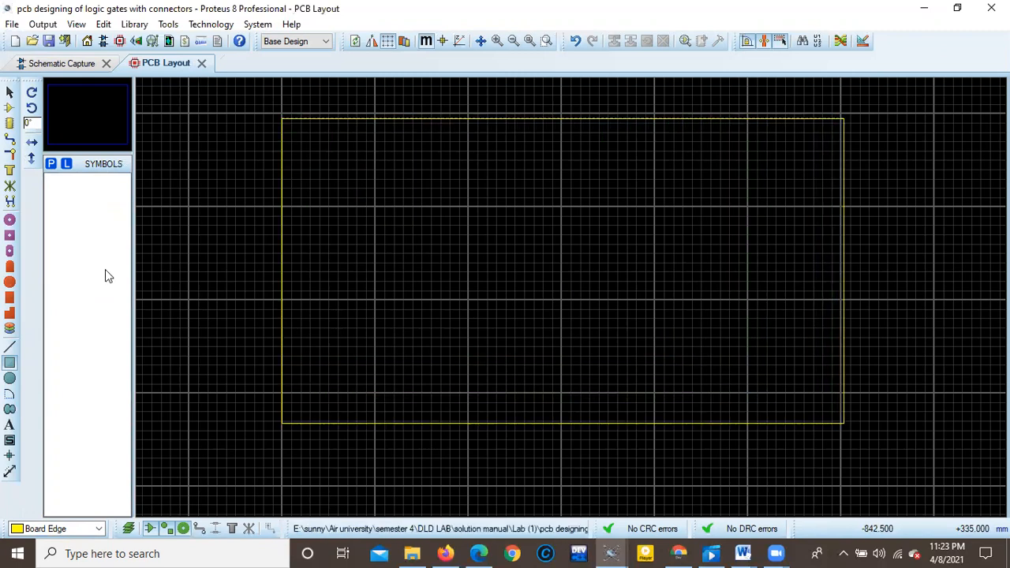
{"action": "scroll", "coordinate": [512, 360], "scroll_direction": "down", "scroll_amount": 1}
{"action": "scroll", "coordinate": [513, 360], "scroll_direction": "up", "scroll_amount": 1}
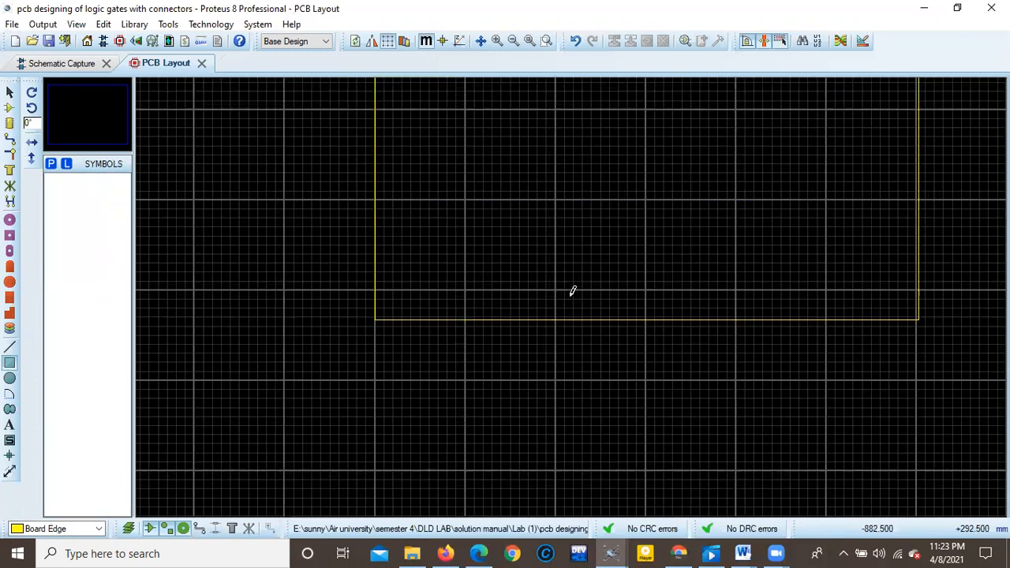
{"action": "scroll", "coordinate": [615, 281], "scroll_direction": "down", "scroll_amount": 1}
{"action": "scroll", "coordinate": [631, 233], "scroll_direction": "down", "scroll_amount": 1}
{"action": "scroll", "coordinate": [573, 289], "scroll_direction": "up", "scroll_amount": 1}
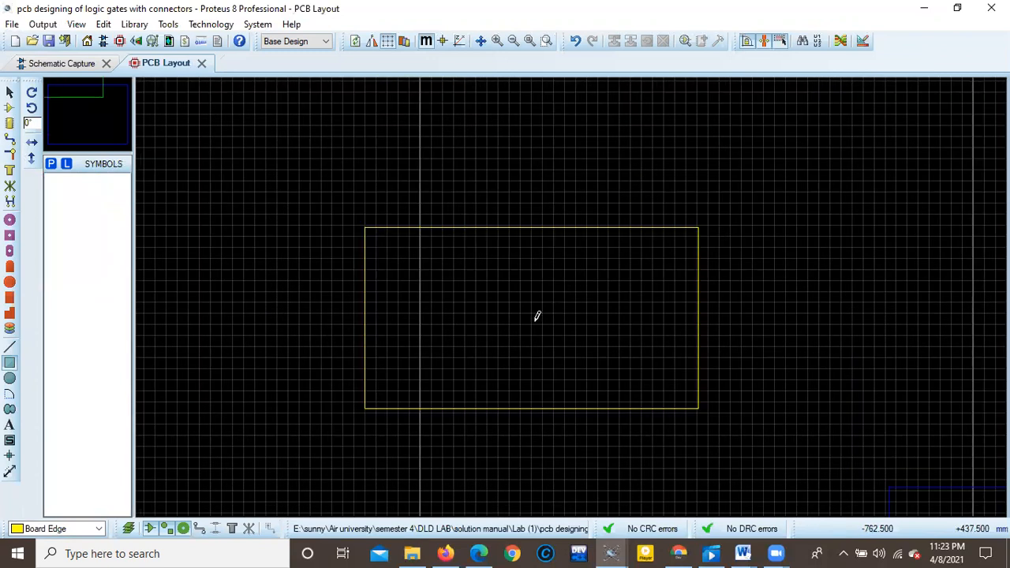
Place the CONN-SIL2 connectors J1 to J5 in a horizontal row inside the board outline.
{"action": "scroll", "coordinate": [573, 291], "scroll_direction": "up", "scroll_amount": 1}
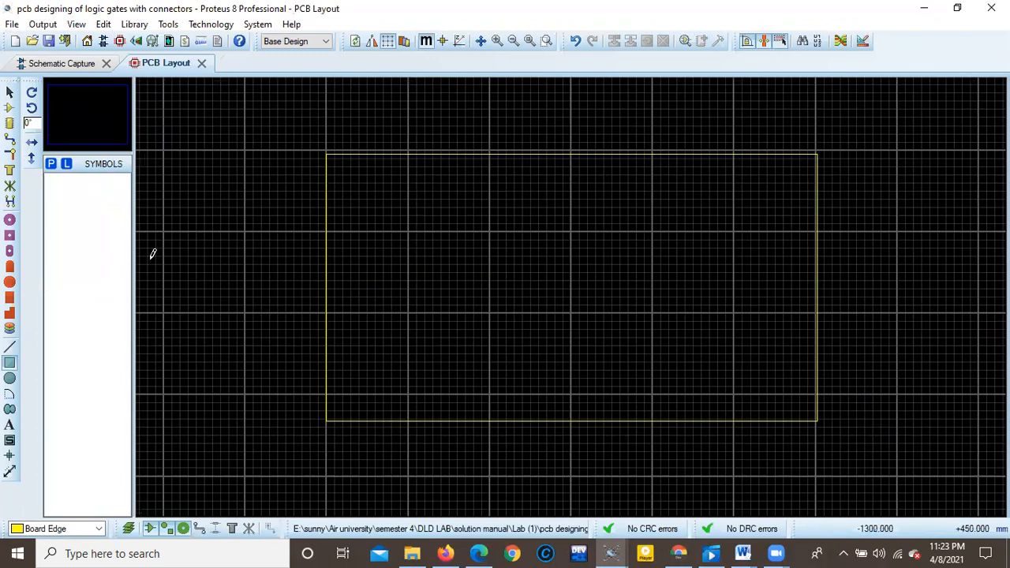
{"action": "left_click", "coordinate": [10, 108]}
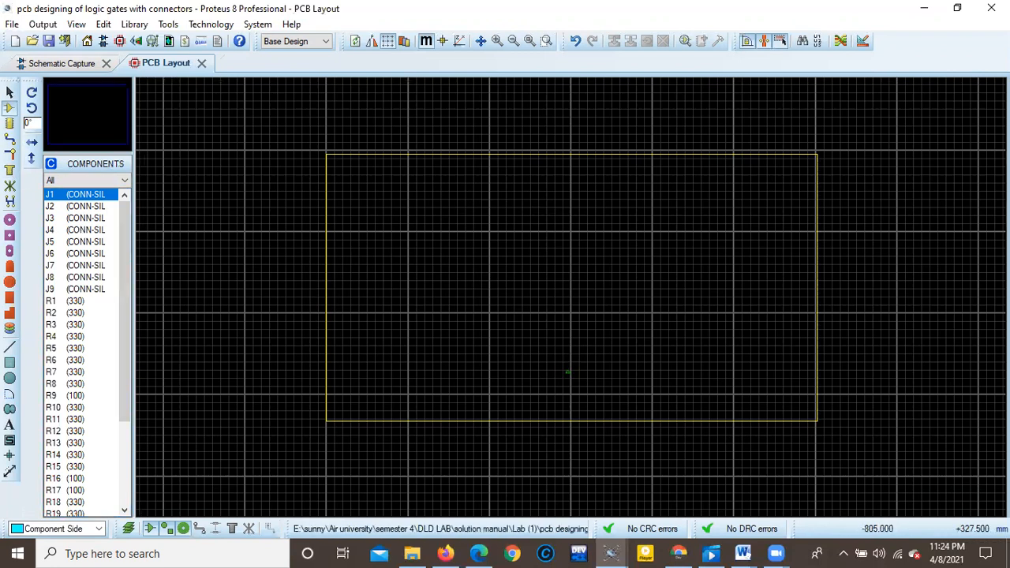
{"action": "scroll", "coordinate": [565, 368], "scroll_direction": "up", "scroll_amount": 5}
{"action": "left_click", "coordinate": [582, 298]}
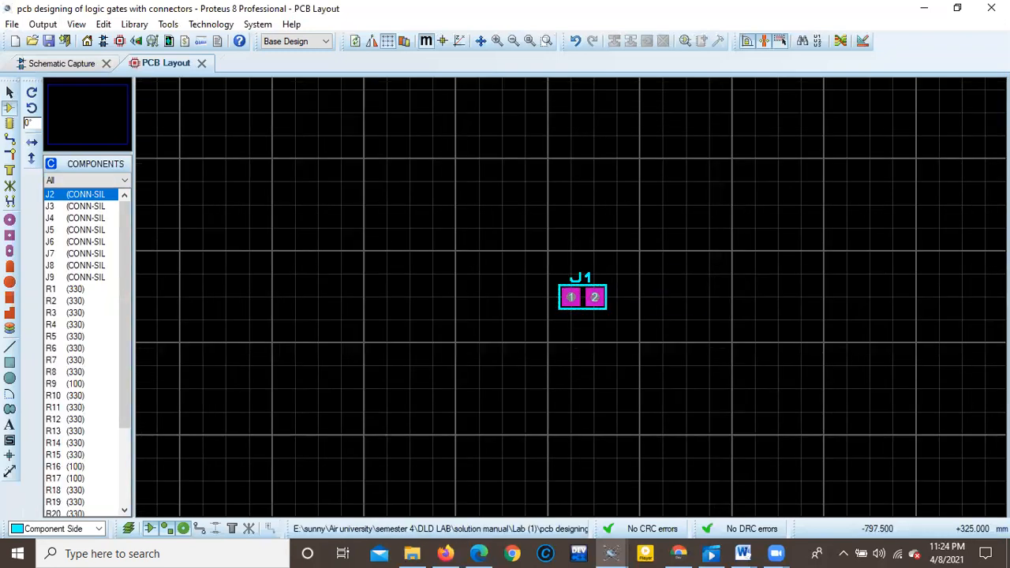
{"action": "left_click", "coordinate": [674, 297]}
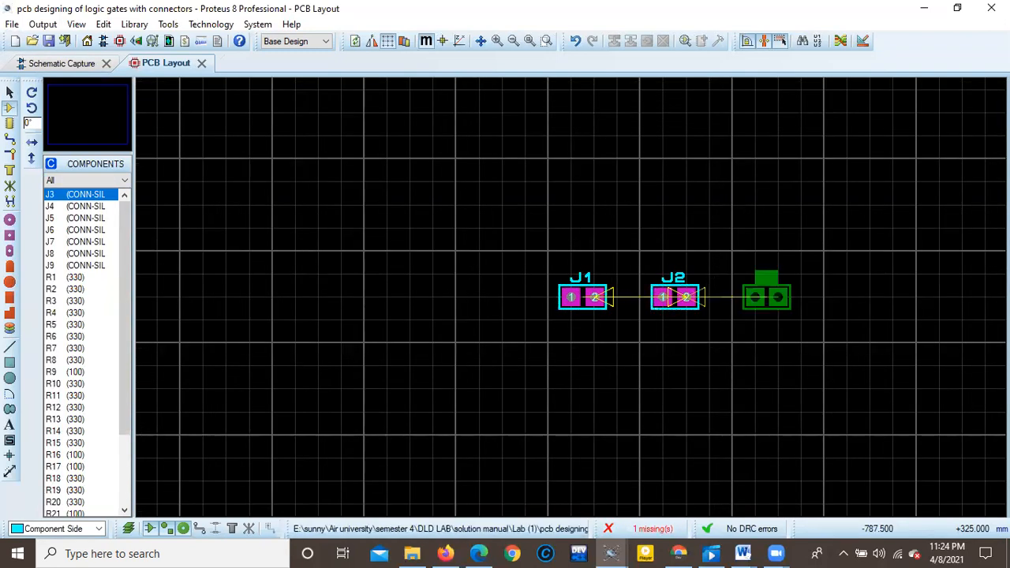
{"action": "left_click", "coordinate": [767, 296]}
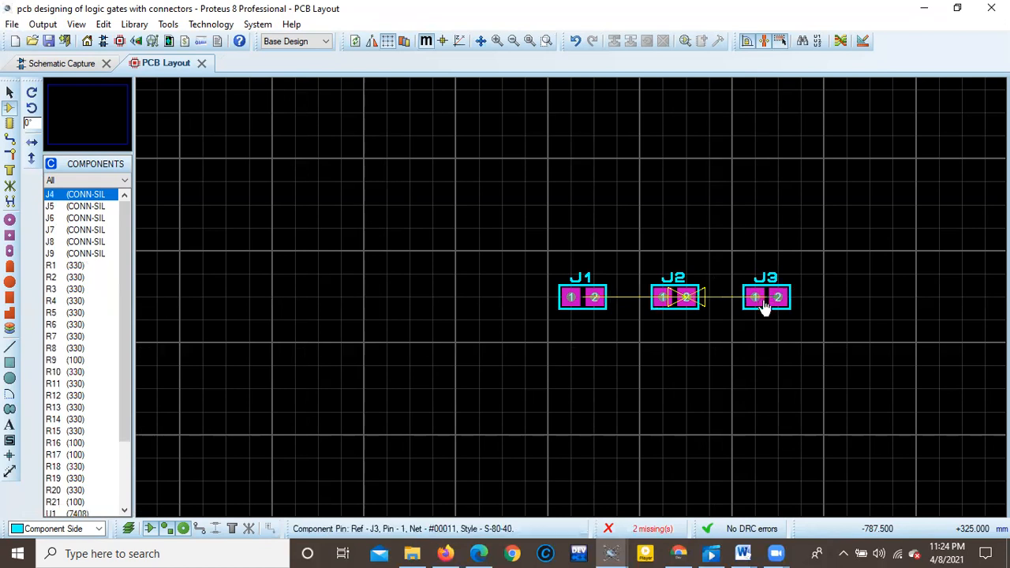
{"action": "left_click", "coordinate": [859, 297]}
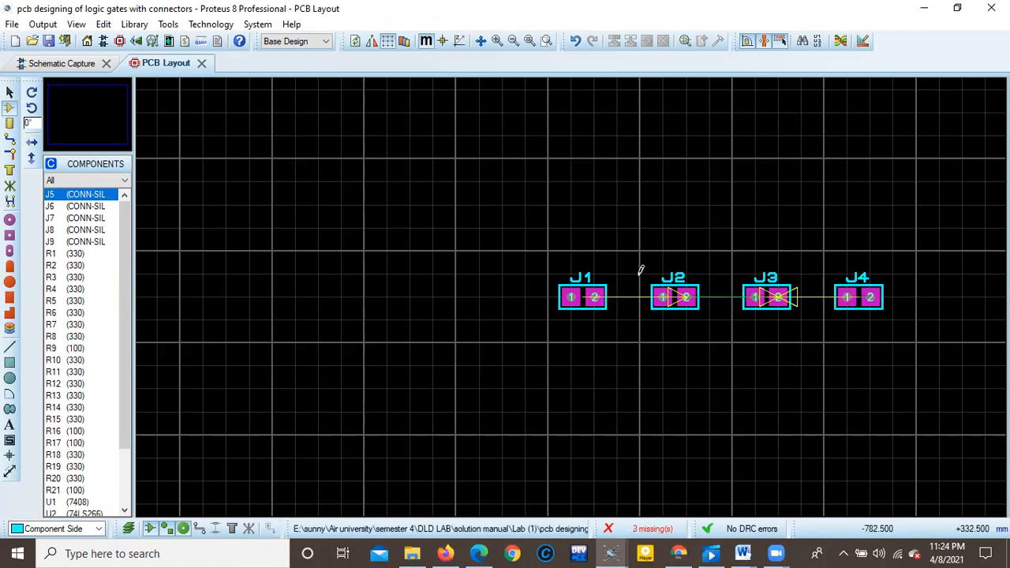
{"action": "scroll", "coordinate": [641, 271], "scroll_direction": "down", "scroll_amount": 2}
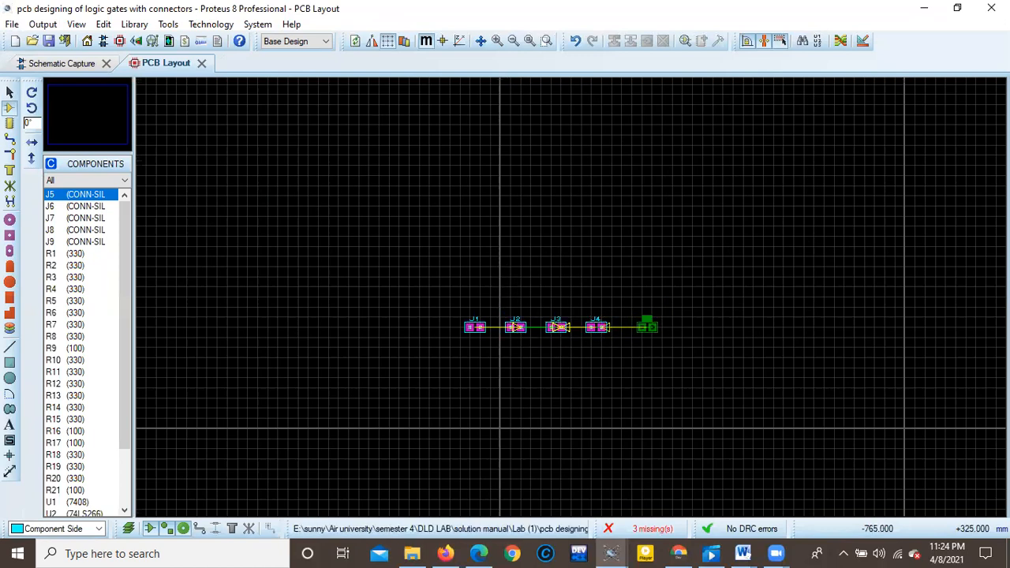
{"action": "left_click", "coordinate": [647, 327]}
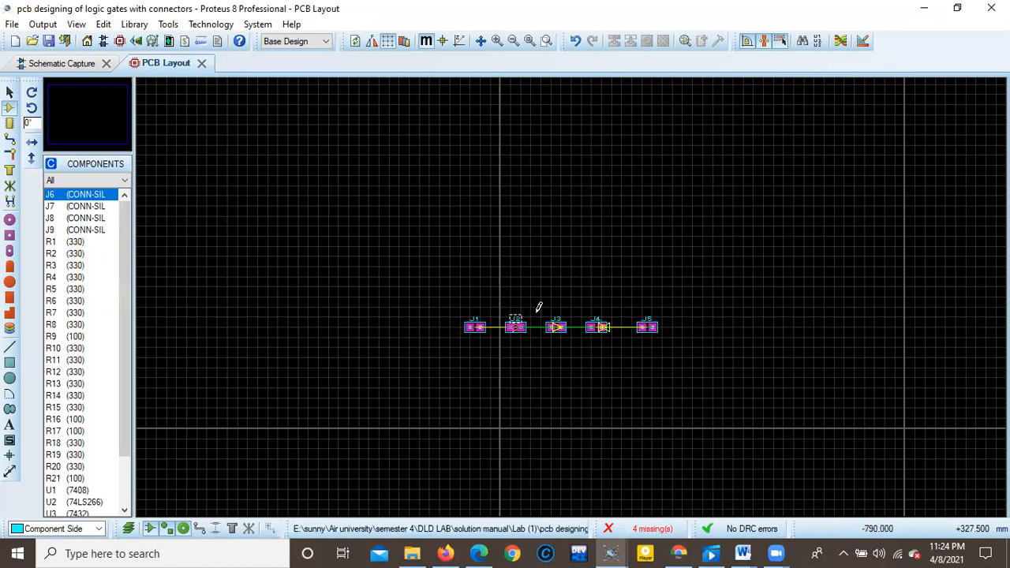
Place the logic gate ICs U1 to U5 in a vertical stack above the connector row.
{"action": "scroll", "coordinate": [113, 358], "scroll_direction": "down", "scroll_amount": 2}
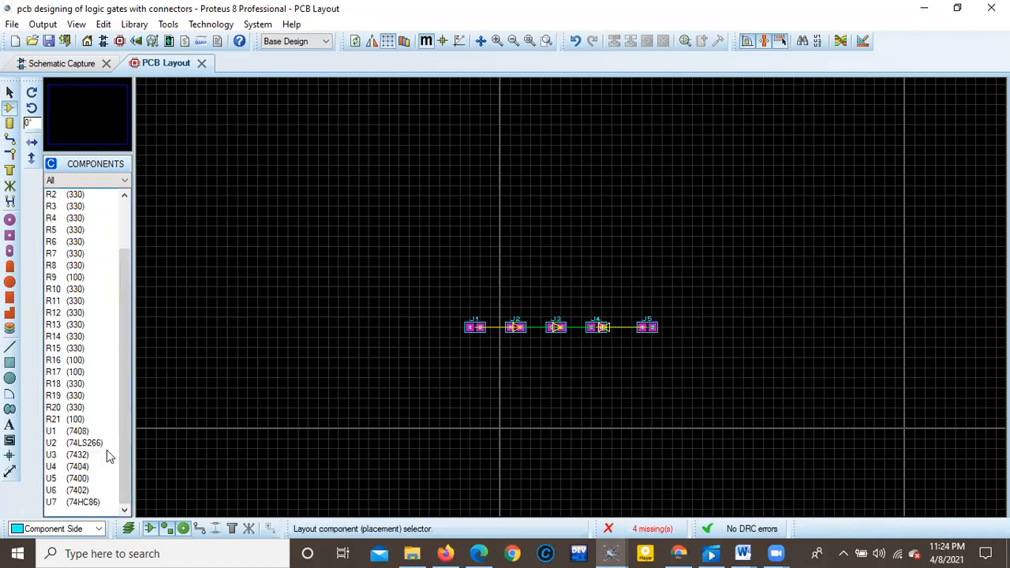
{"action": "scroll", "coordinate": [91, 352], "scroll_direction": "up", "scroll_amount": 2}
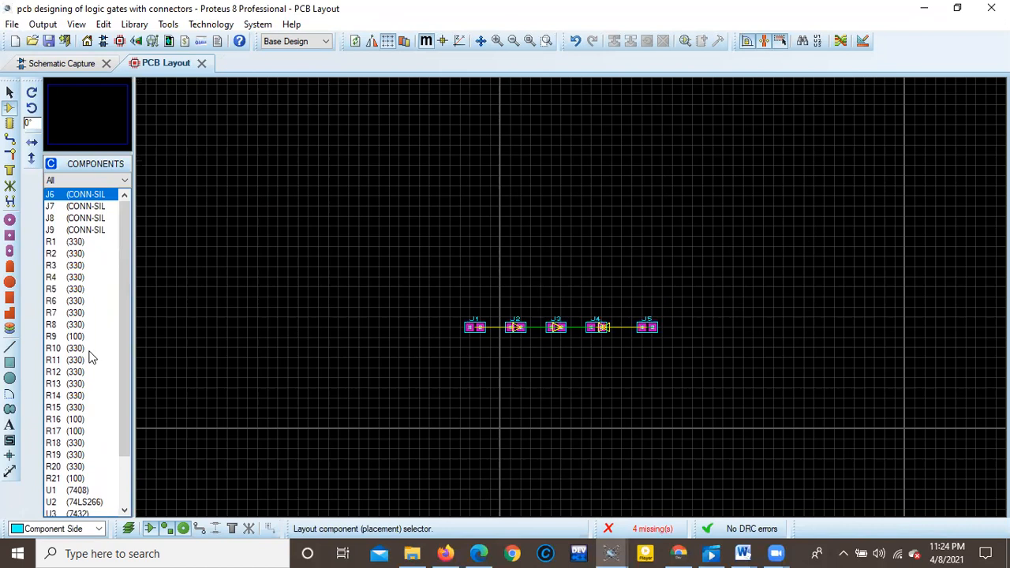
{"action": "scroll", "coordinate": [90, 368], "scroll_direction": "down", "scroll_amount": 2}
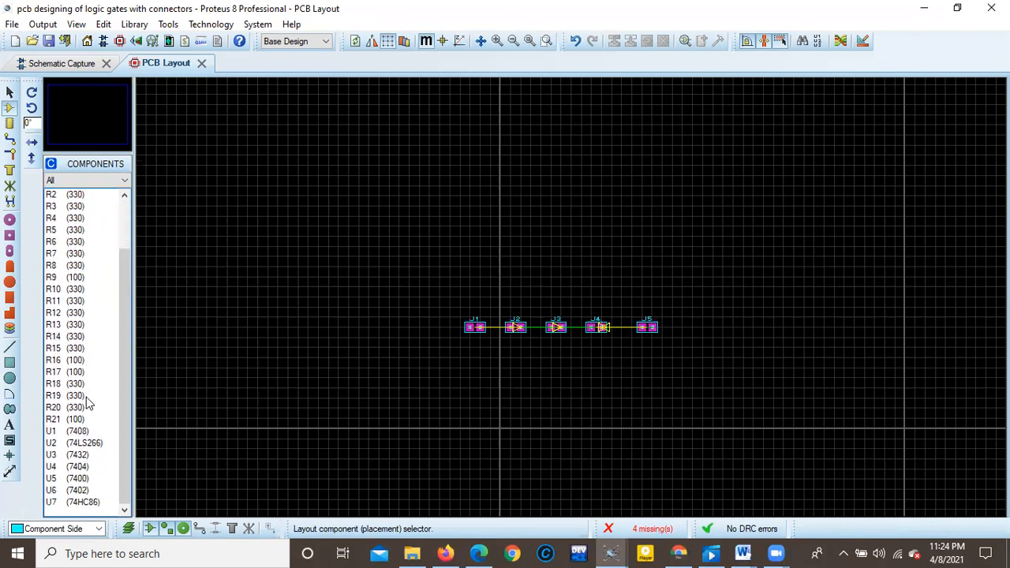
{"action": "scroll", "coordinate": [81, 498], "scroll_direction": "up", "scroll_amount": 1}
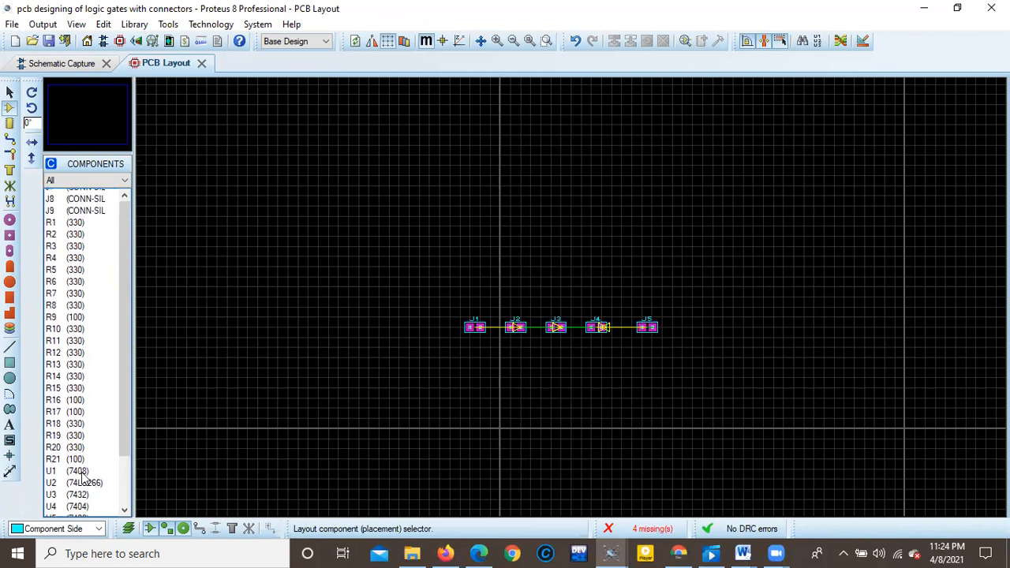
{"action": "scroll", "coordinate": [83, 473], "scroll_direction": "up", "scroll_amount": 1}
{"action": "scroll", "coordinate": [79, 427], "scroll_direction": "down", "scroll_amount": 2}
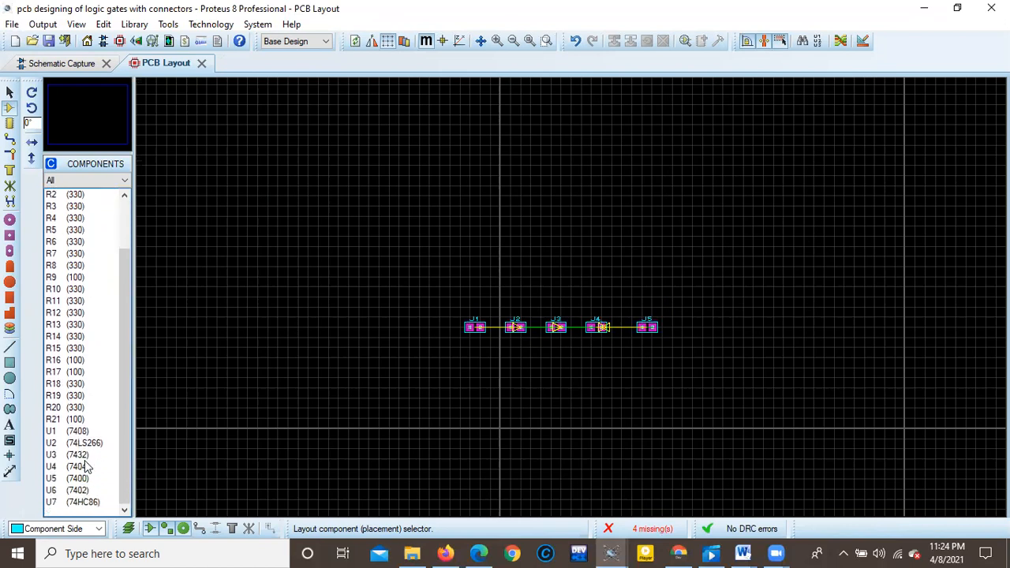
{"action": "left_click", "coordinate": [79, 432]}
{"action": "scroll", "coordinate": [576, 288], "scroll_direction": "up", "scroll_amount": 2}
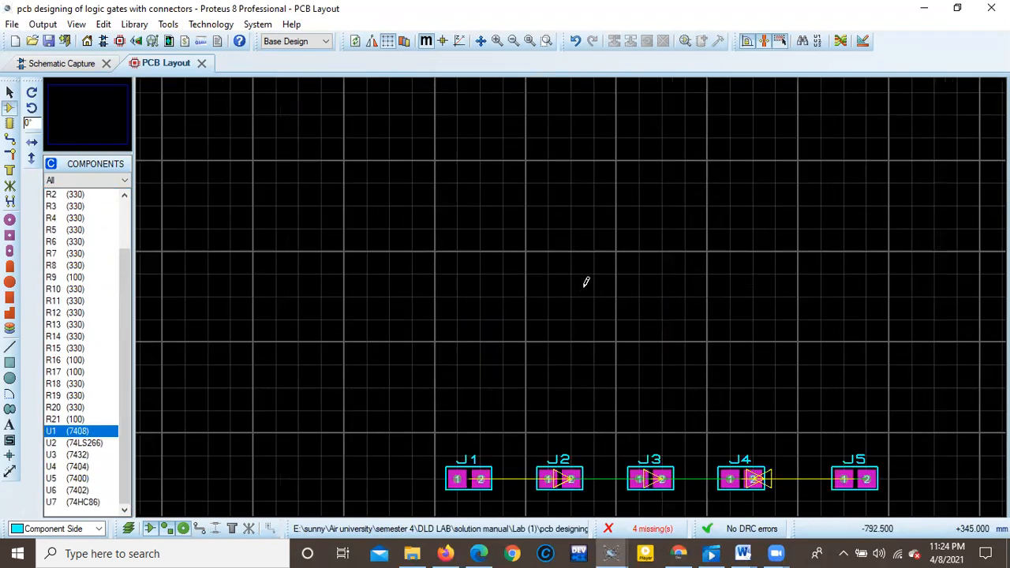
{"action": "scroll", "coordinate": [585, 281], "scroll_direction": "down", "scroll_amount": 3}
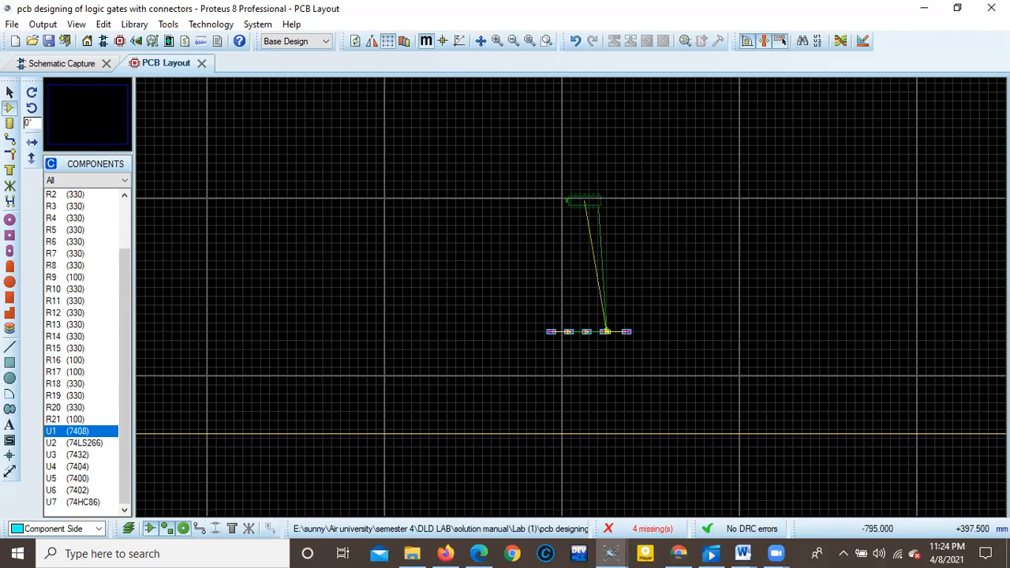
{"action": "left_click", "coordinate": [584, 202]}
{"action": "left_click", "coordinate": [581, 225]}
{"action": "left_click", "coordinate": [584, 248]}
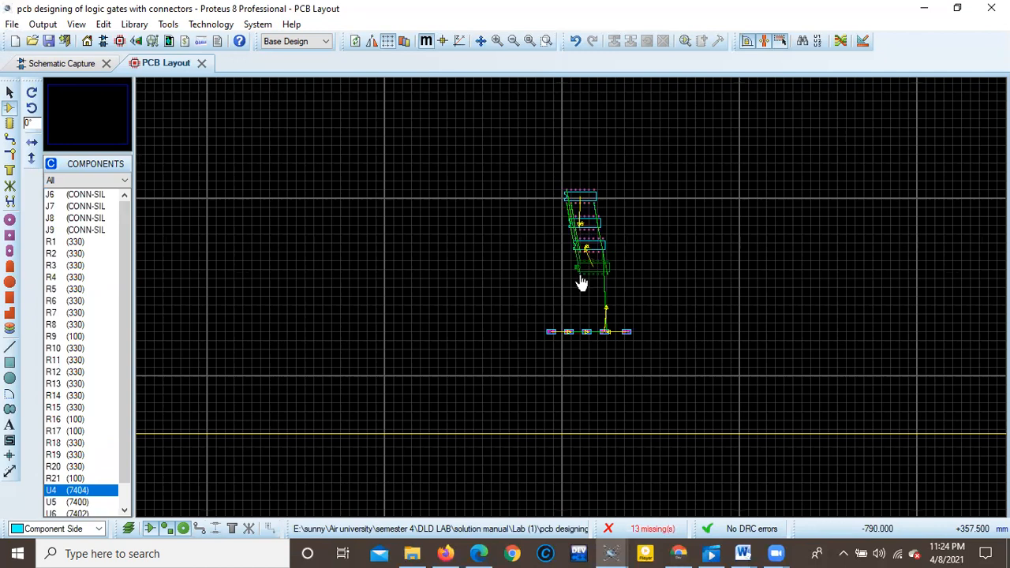
{"action": "left_click", "coordinate": [584, 270]}
{"action": "left_click", "coordinate": [587, 292]}
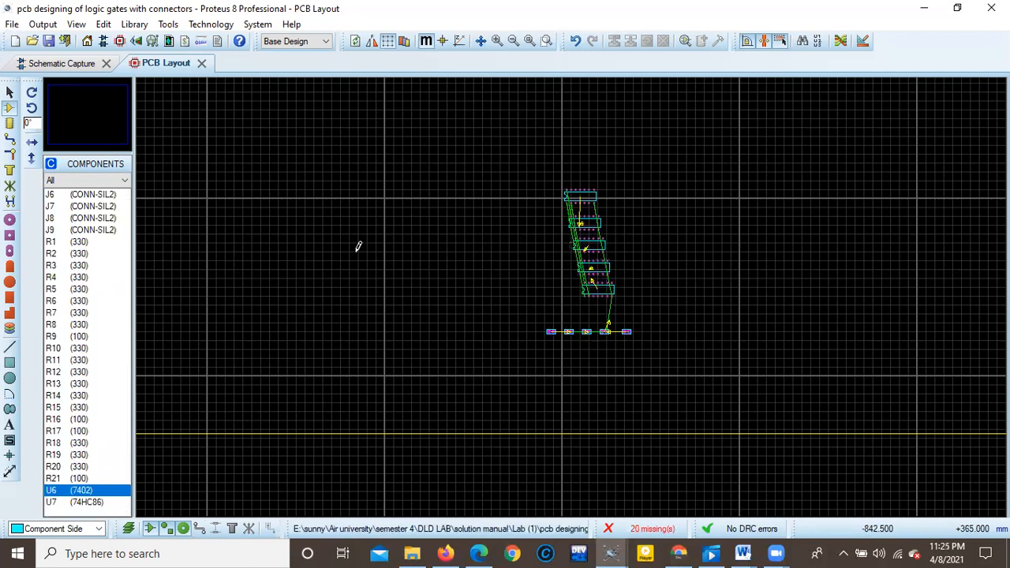
Auto-place the remaining connectors, resistors and ICs on the board and examine the resulting layout.
{"action": "left_click", "coordinate": [745, 38]}
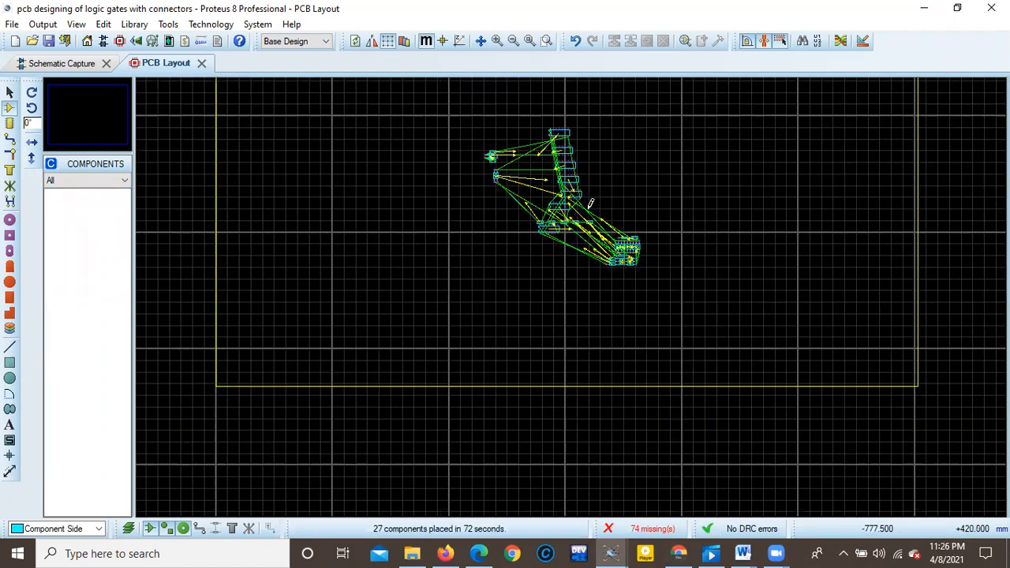
{"action": "scroll", "coordinate": [572, 260], "scroll_direction": "down", "scroll_amount": 2}
{"action": "scroll", "coordinate": [575, 282], "scroll_direction": "up", "scroll_amount": 3}
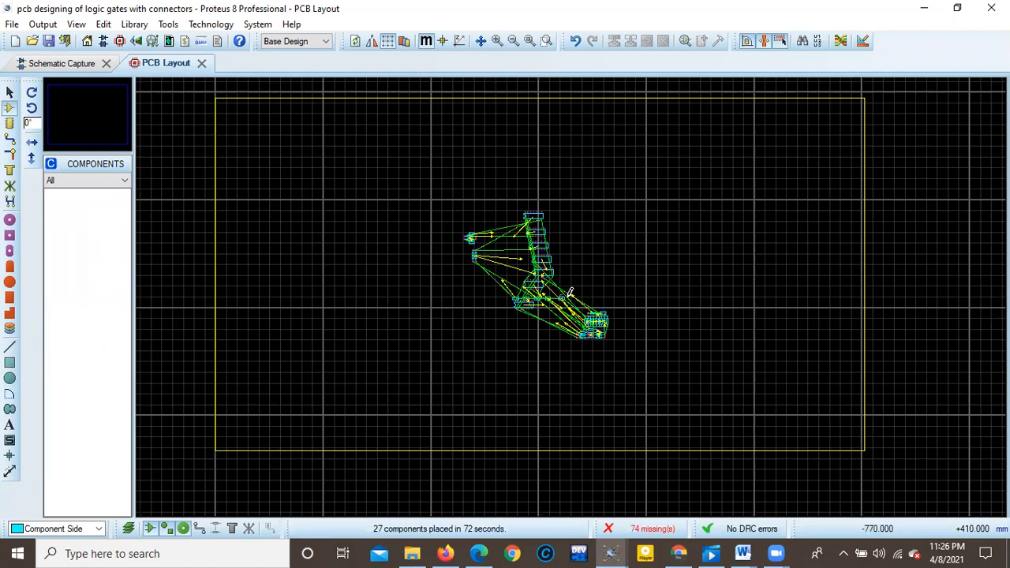
{"action": "scroll", "coordinate": [574, 290], "scroll_direction": "up", "scroll_amount": 3}
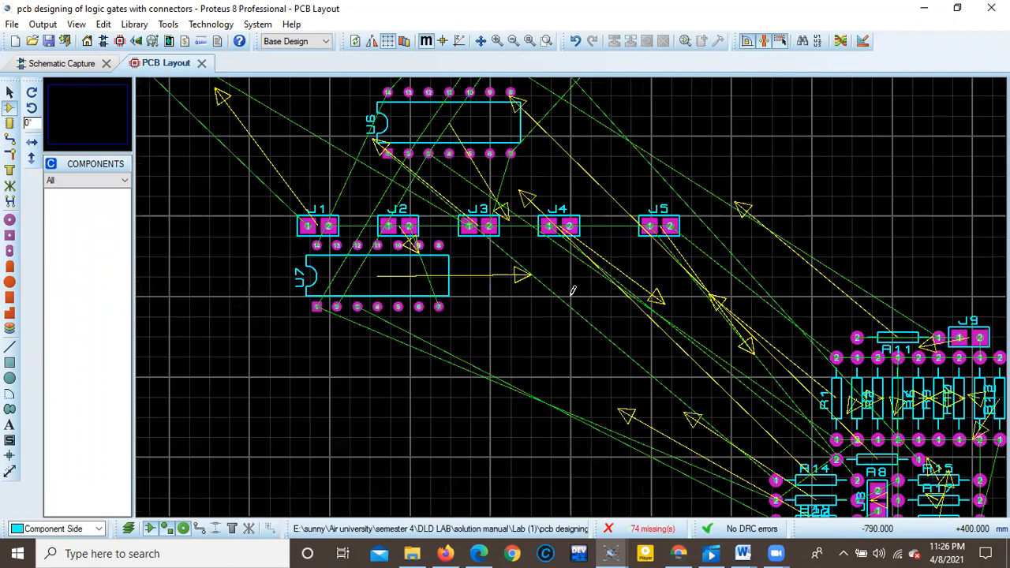
{"action": "scroll", "coordinate": [573, 291], "scroll_direction": "down", "scroll_amount": 2}
{"action": "scroll", "coordinate": [573, 291], "scroll_direction": "down", "scroll_amount": 3}
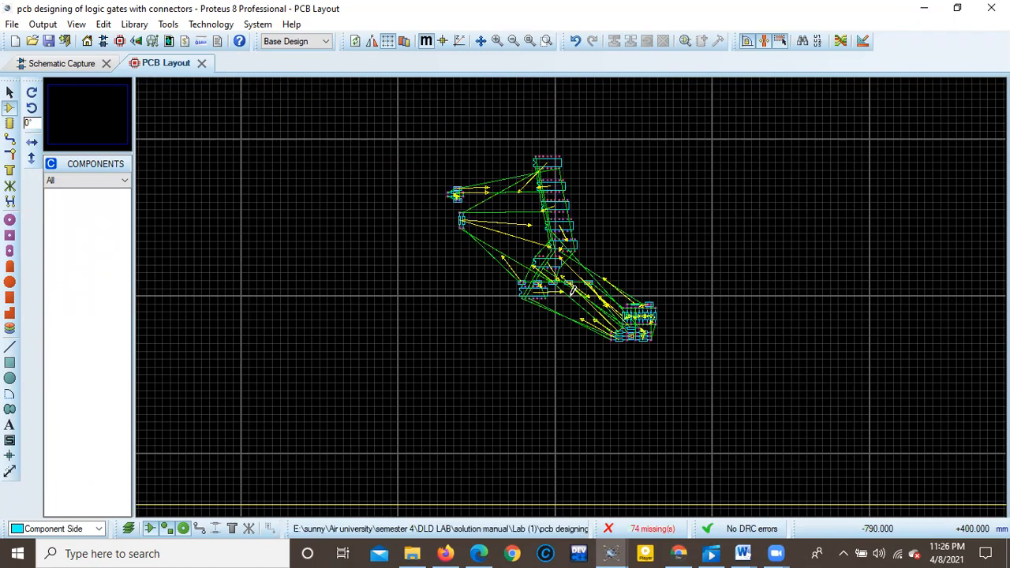
{"action": "scroll", "coordinate": [573, 290], "scroll_direction": "up", "scroll_amount": 1}
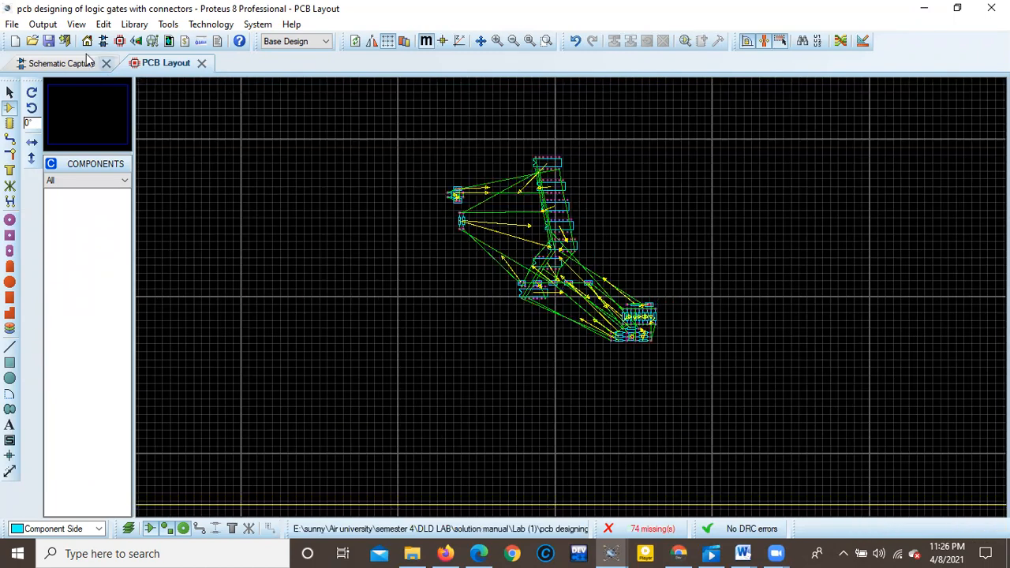
Delete all placed components from the board, keeping the board edge.
{"action": "left_click", "coordinate": [10, 92]}
{"action": "left_click_drag", "start_coordinate": [377, 142], "coordinate": [679, 363]}
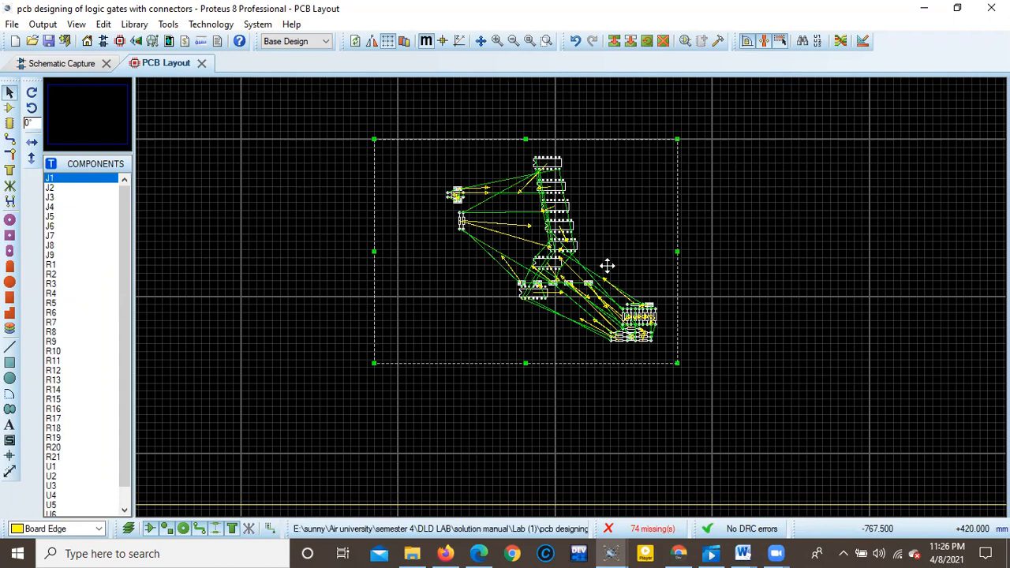
{"action": "key", "text": "Delete"}
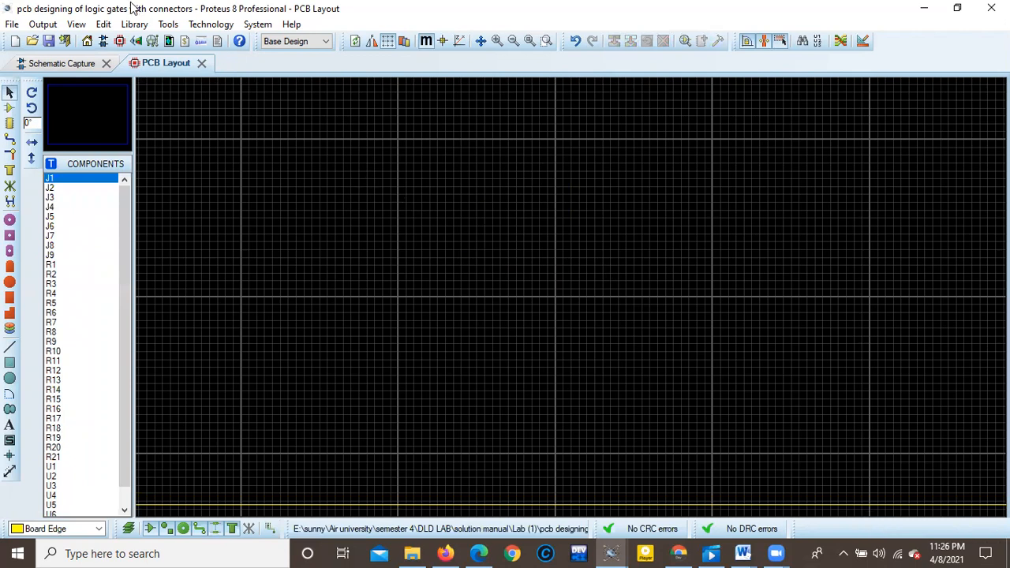
Run the Auto-placer on all components to place them inside the board edge.
{"action": "left_click", "coordinate": [166, 23]}
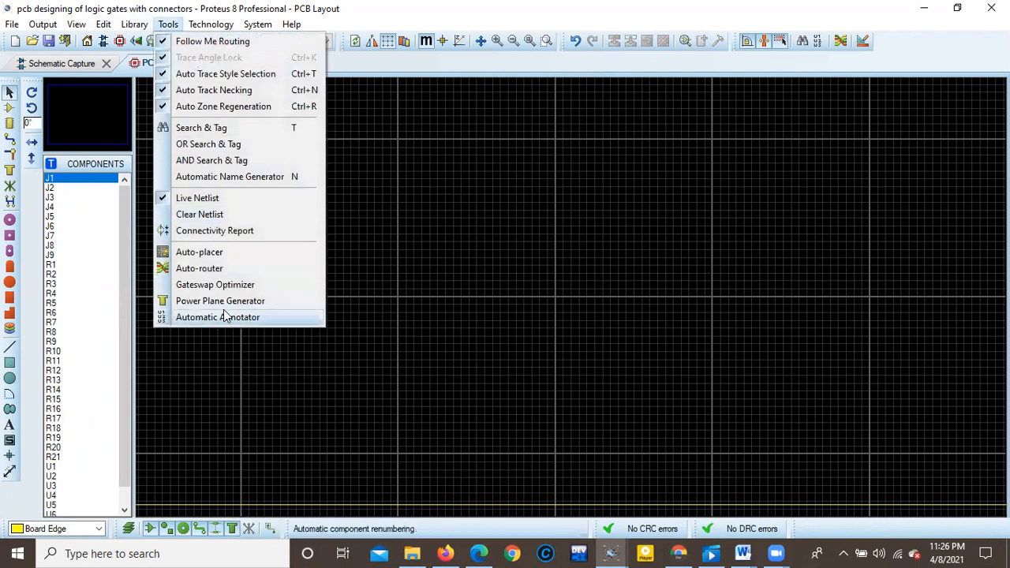
{"action": "left_click", "coordinate": [203, 260]}
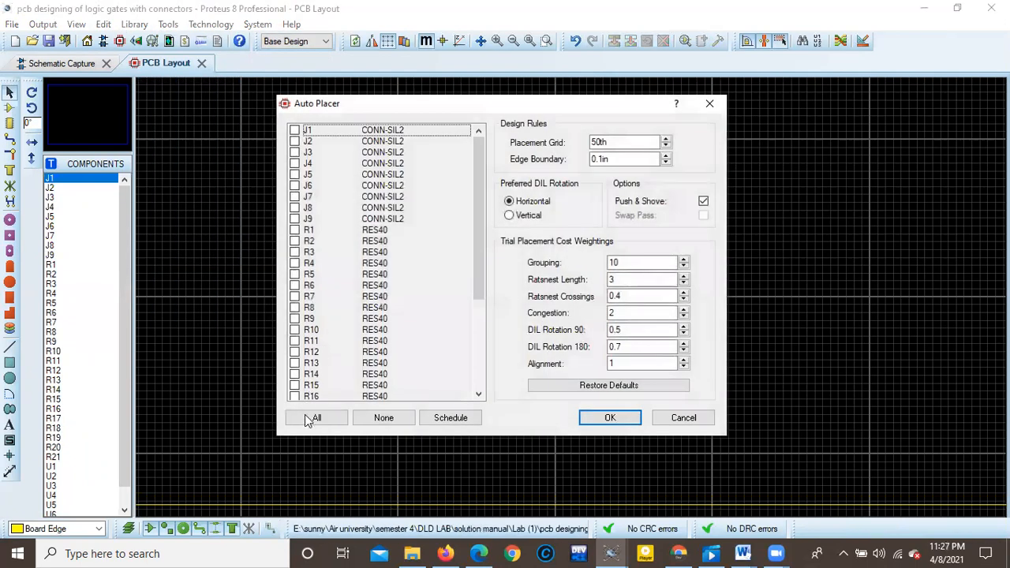
{"action": "left_click", "coordinate": [315, 419]}
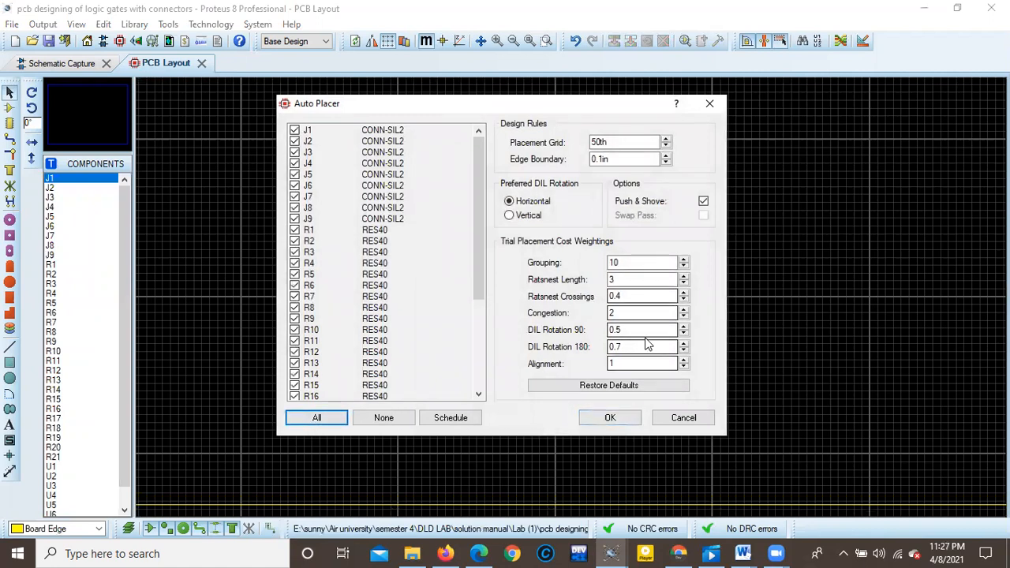
{"action": "left_click", "coordinate": [622, 420]}
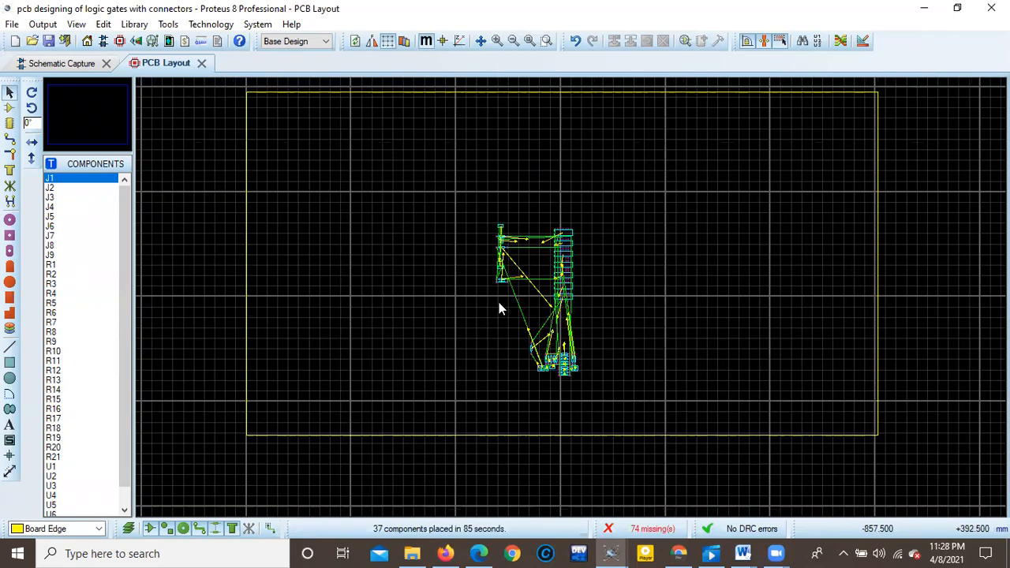
Examine the auto-placed layout, especially the cluster of resistors and connectors below the IC stack.
{"action": "scroll", "coordinate": [565, 347], "scroll_direction": "up", "scroll_amount": 2}
{"action": "scroll", "coordinate": [570, 300], "scroll_direction": "up", "scroll_amount": 3}
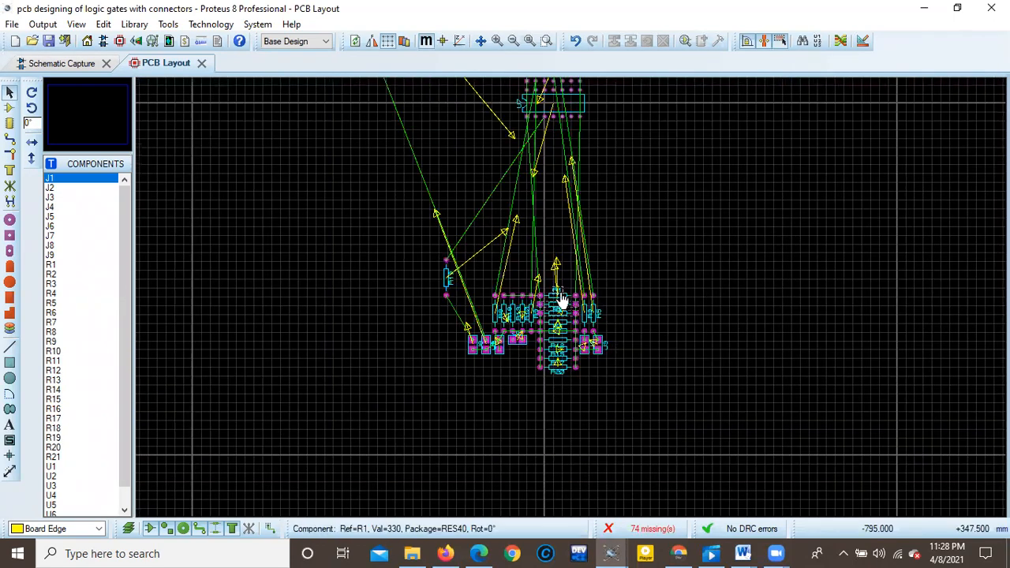
{"action": "scroll", "coordinate": [562, 292], "scroll_direction": "down", "scroll_amount": 1}
{"action": "scroll", "coordinate": [562, 292], "scroll_direction": "down", "scroll_amount": 2}
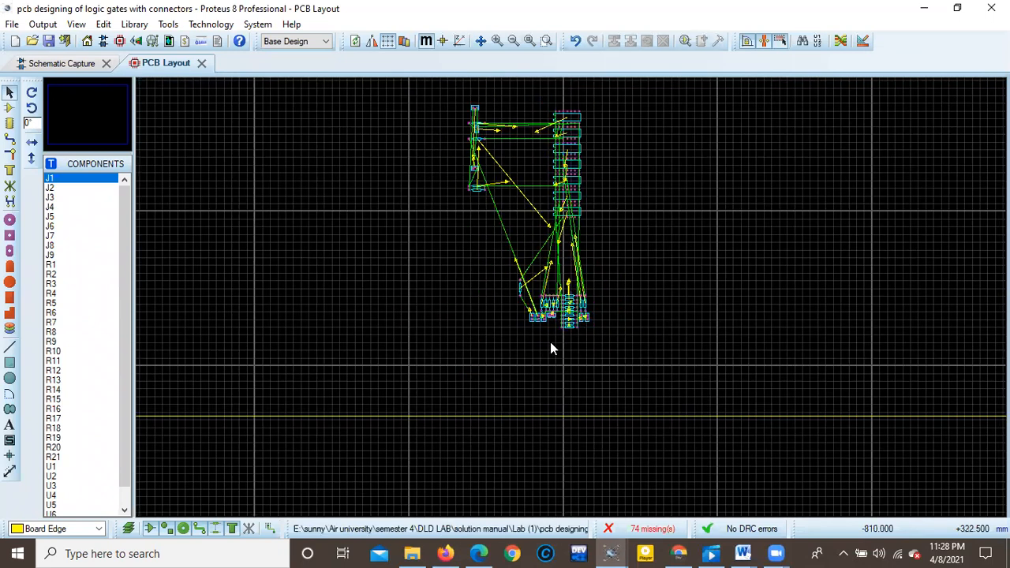
{"action": "left_click_drag", "start_coordinate": [624, 346], "coordinate": [498, 280]}
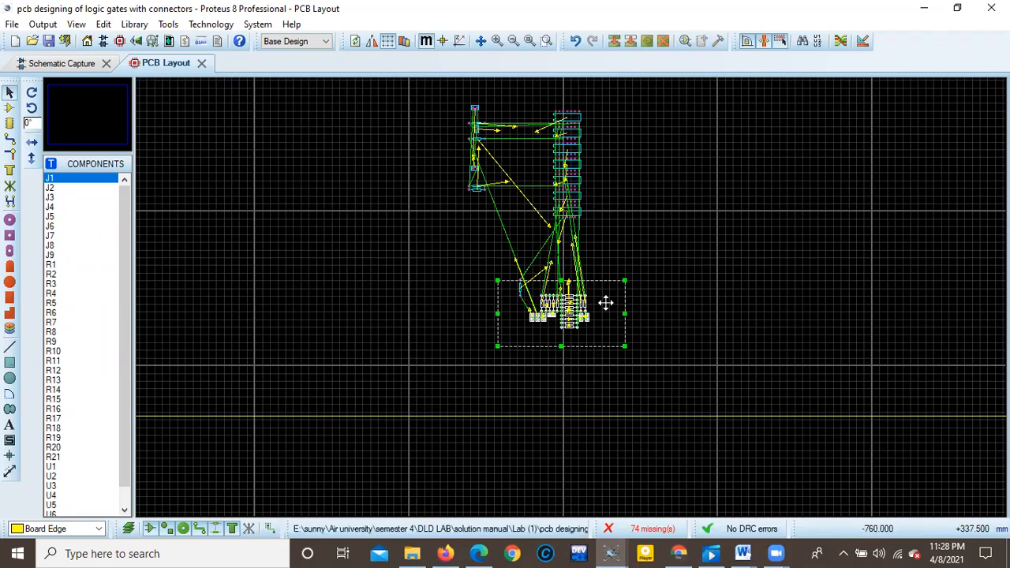
{"action": "scroll", "coordinate": [574, 293], "scroll_direction": "down", "scroll_amount": 1}
{"action": "scroll", "coordinate": [569, 296], "scroll_direction": "up", "scroll_amount": 2}
{"action": "scroll", "coordinate": [570, 296], "scroll_direction": "up", "scroll_amount": 1}
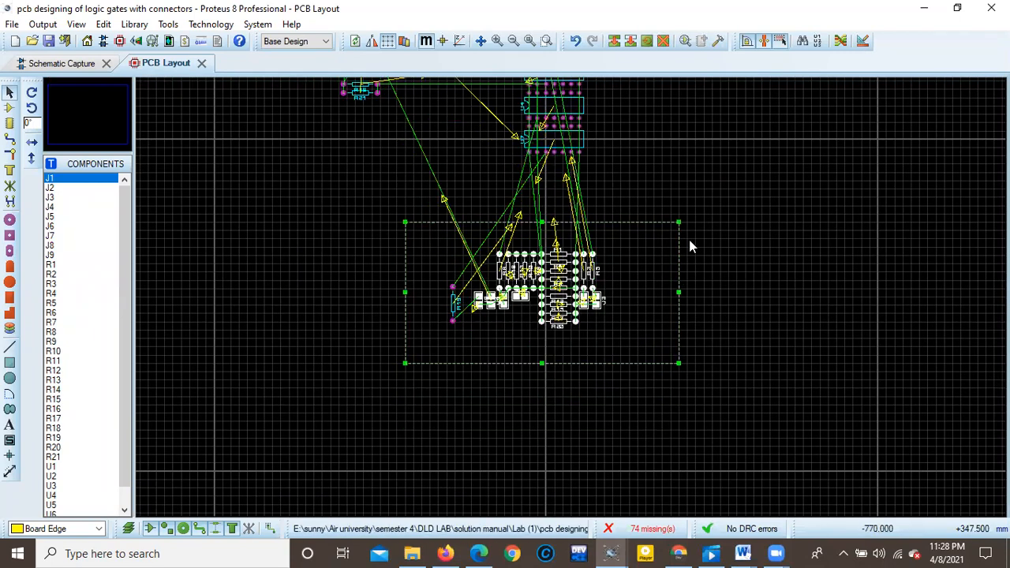
{"action": "scroll", "coordinate": [623, 219], "scroll_direction": "down", "scroll_amount": 1}
{"action": "scroll", "coordinate": [493, 193], "scroll_direction": "down", "scroll_amount": 1}
Move the separate column of connectors and resistors containing J6, J7 and R21 about 10 mm closer to the IC stack.
{"action": "scroll", "coordinate": [493, 194], "scroll_direction": "up", "scroll_amount": 2}
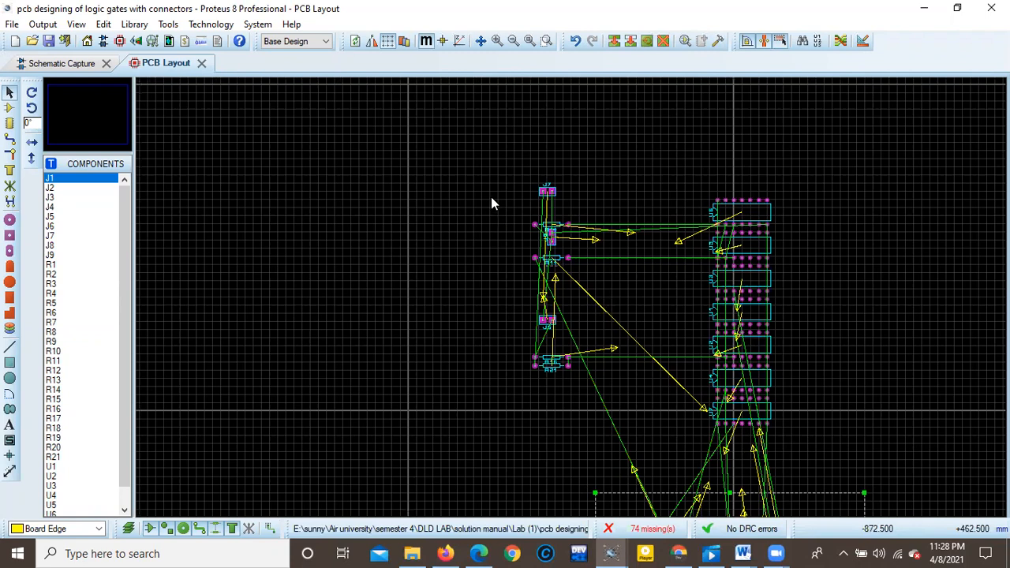
{"action": "left_click_drag", "start_coordinate": [579, 197], "coordinate": [603, 402]}
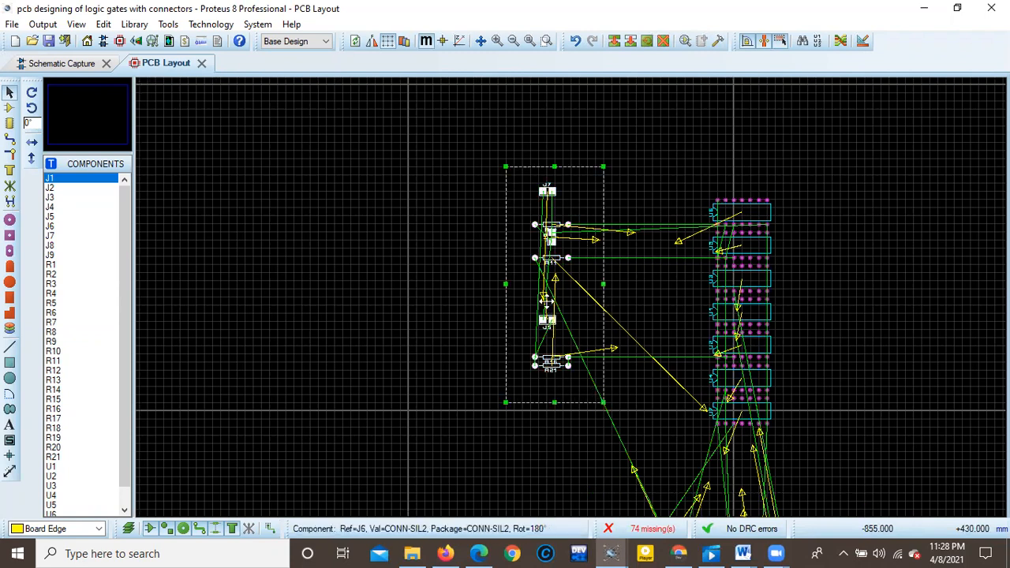
{"action": "left_click_drag", "start_coordinate": [569, 309], "coordinate": [601, 324]}
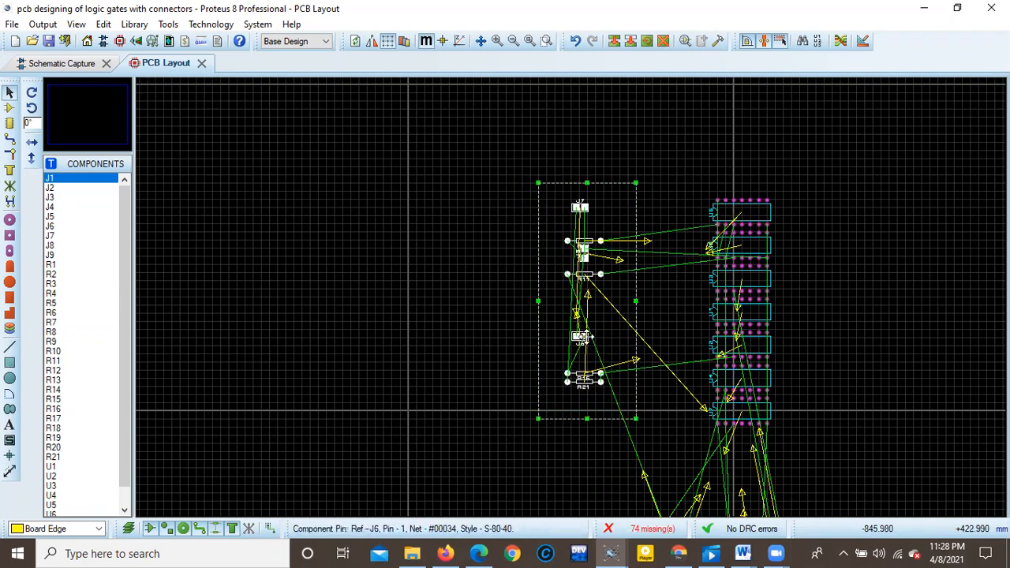
Examine the unrouted layout, including the resistor cluster below the IC stack and the separate column with J5, J6 and R11.
{"action": "left_click", "coordinate": [926, 343]}
{"action": "scroll", "coordinate": [658, 327], "scroll_direction": "down", "scroll_amount": 3}
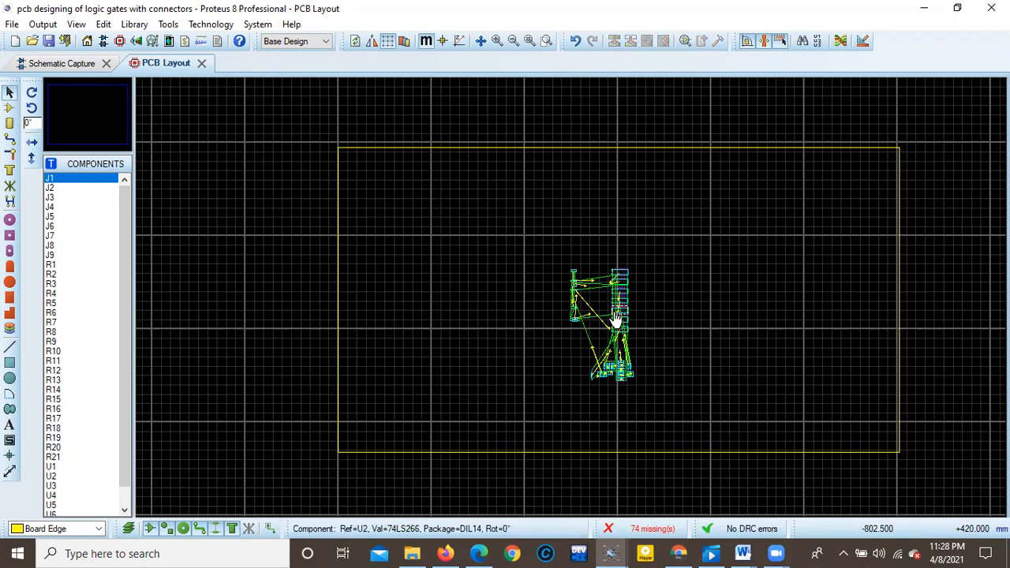
{"action": "left_click", "coordinate": [10, 107]}
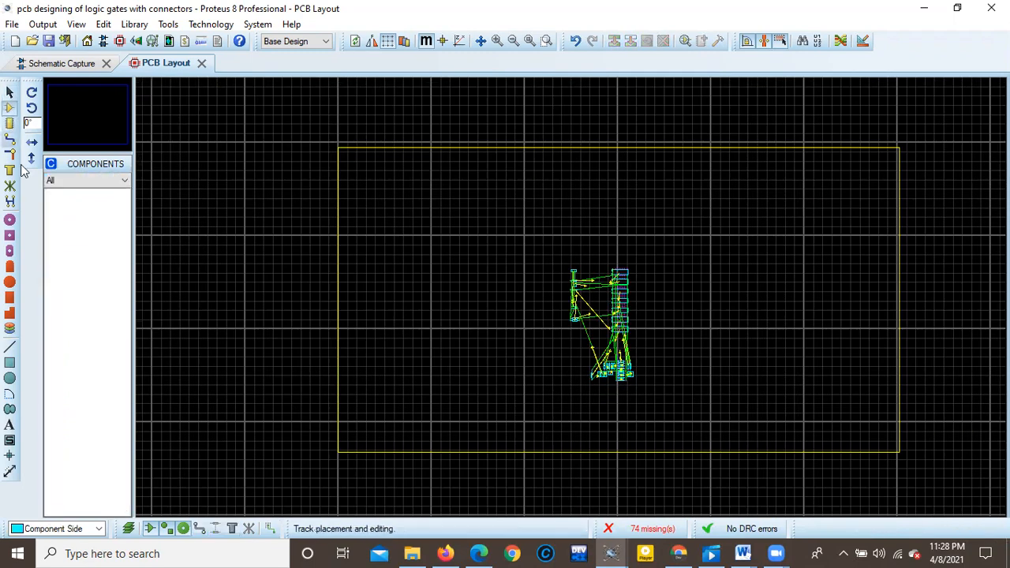
{"action": "scroll", "coordinate": [623, 320], "scroll_direction": "up", "scroll_amount": 5}
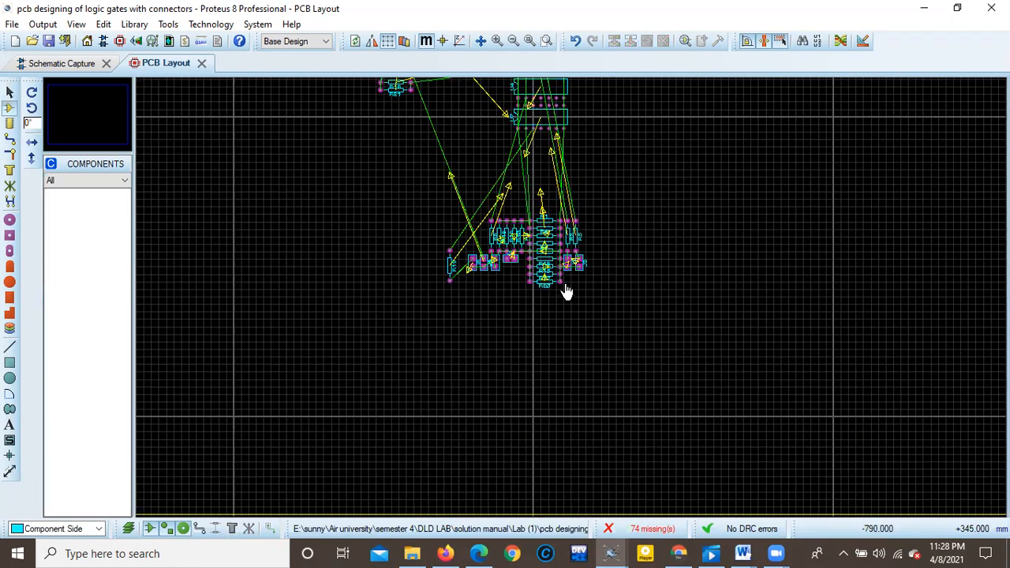
{"action": "scroll", "coordinate": [632, 319], "scroll_direction": "down", "scroll_amount": 3}
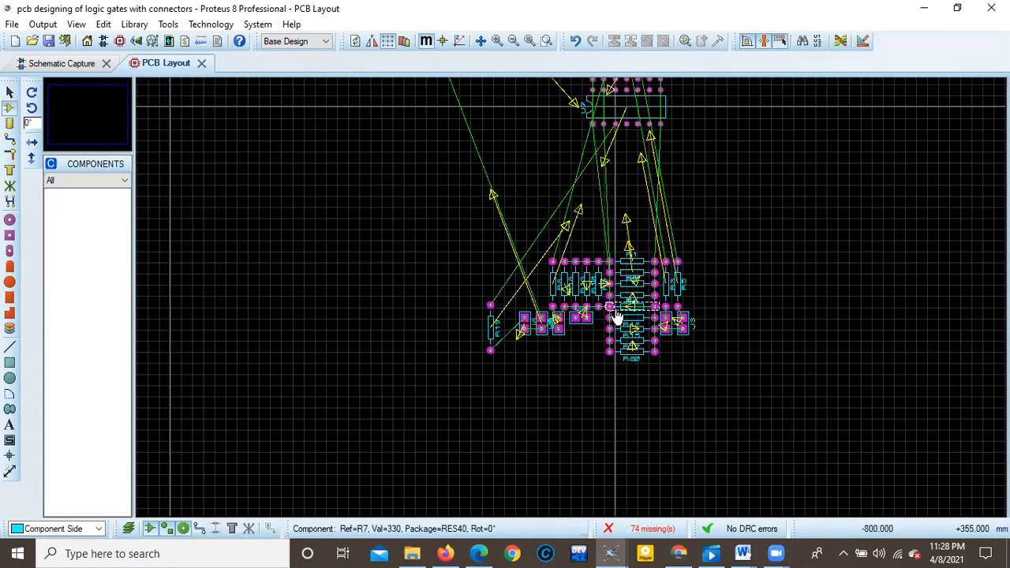
{"action": "scroll", "coordinate": [573, 282], "scroll_direction": "up", "scroll_amount": 6}
{"action": "scroll", "coordinate": [573, 283], "scroll_direction": "down", "scroll_amount": 2}
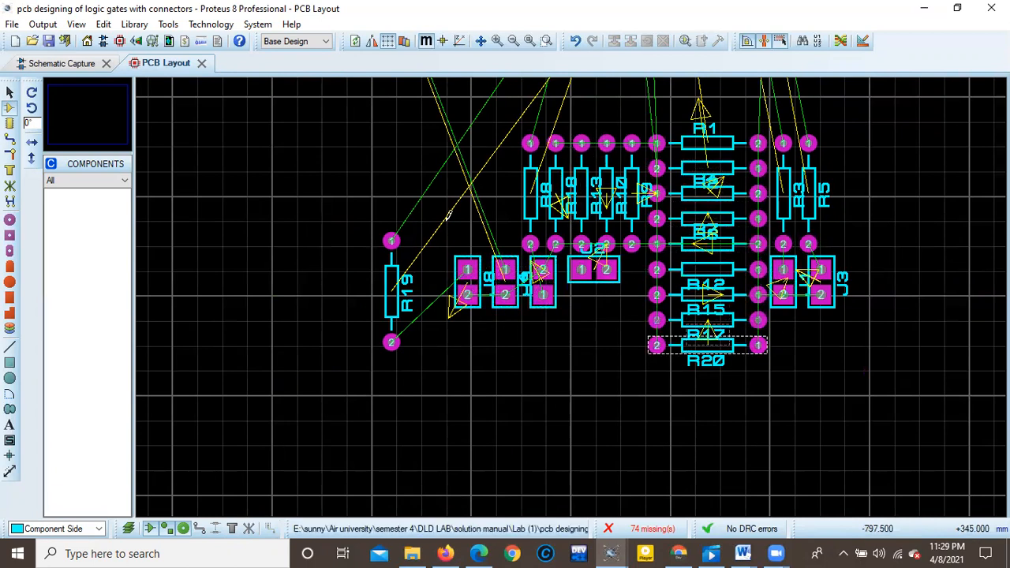
{"action": "scroll", "coordinate": [582, 169], "scroll_direction": "up", "scroll_amount": 2}
{"action": "scroll", "coordinate": [581, 288], "scroll_direction": "down", "scroll_amount": 5}
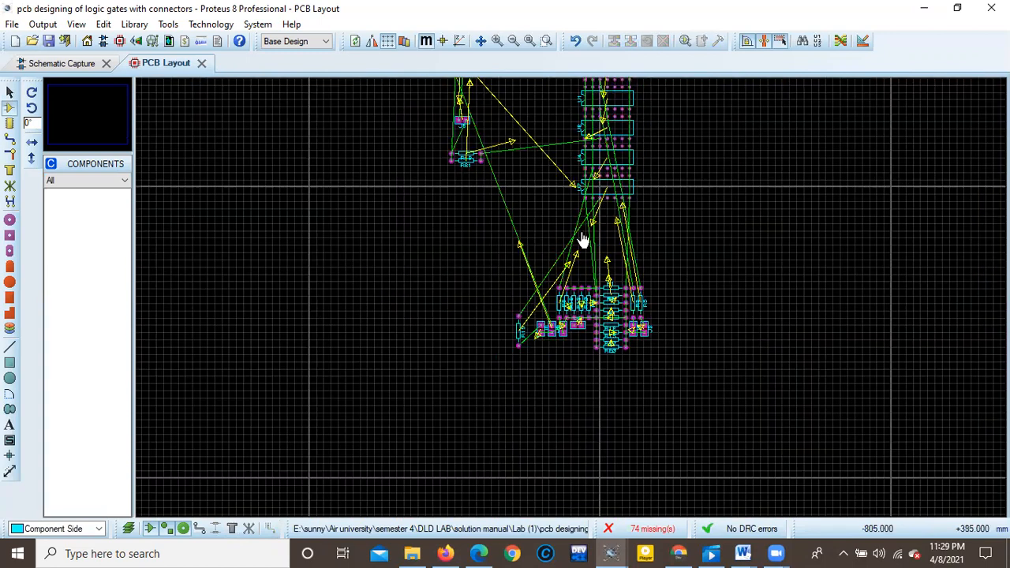
{"action": "scroll", "coordinate": [517, 276], "scroll_direction": "up", "scroll_amount": 2}
{"action": "scroll", "coordinate": [517, 277], "scroll_direction": "up", "scroll_amount": 2}
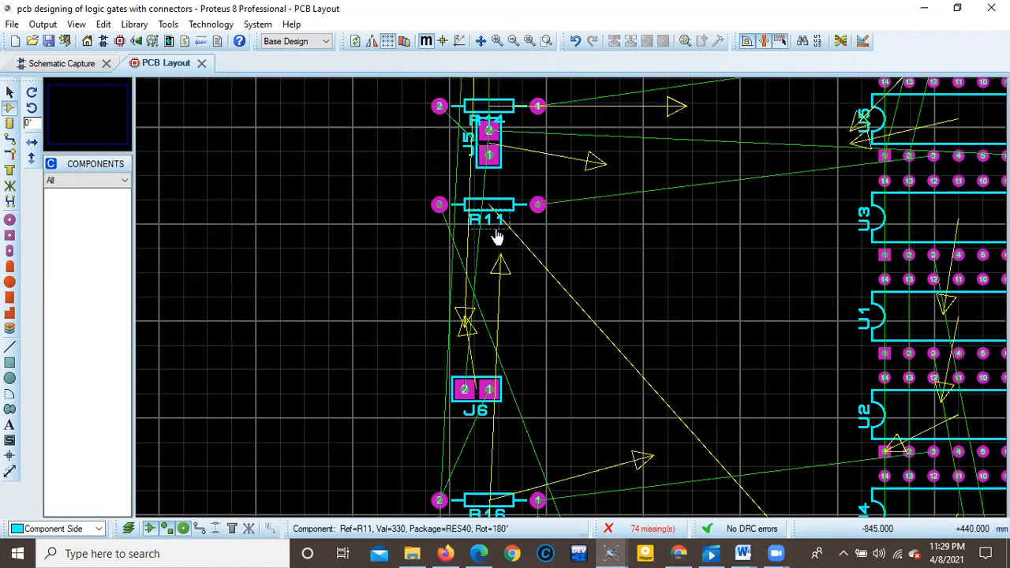
{"action": "scroll", "coordinate": [497, 234], "scroll_direction": "down", "scroll_amount": 1}
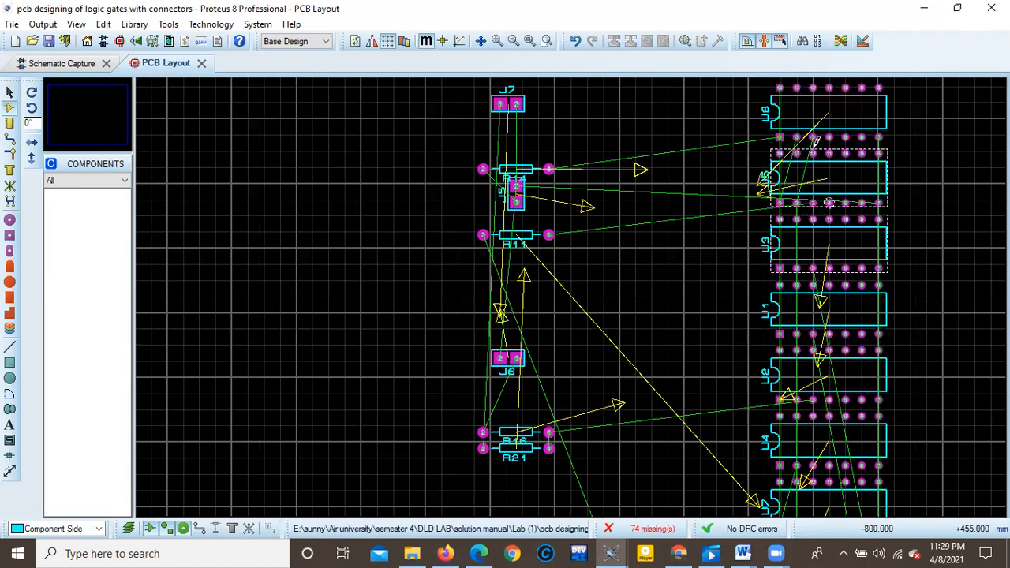
{"action": "scroll", "coordinate": [552, 293], "scroll_direction": "down", "scroll_amount": 1}
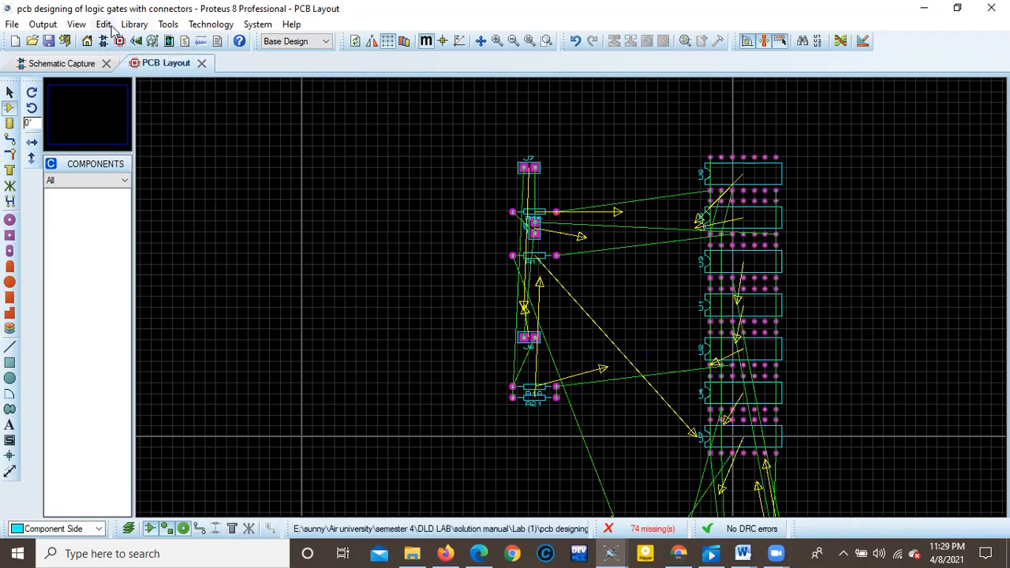
Run the Auto-router on the whole board using the basic automatic schedule with its default settings.
{"action": "left_click", "coordinate": [168, 25]}
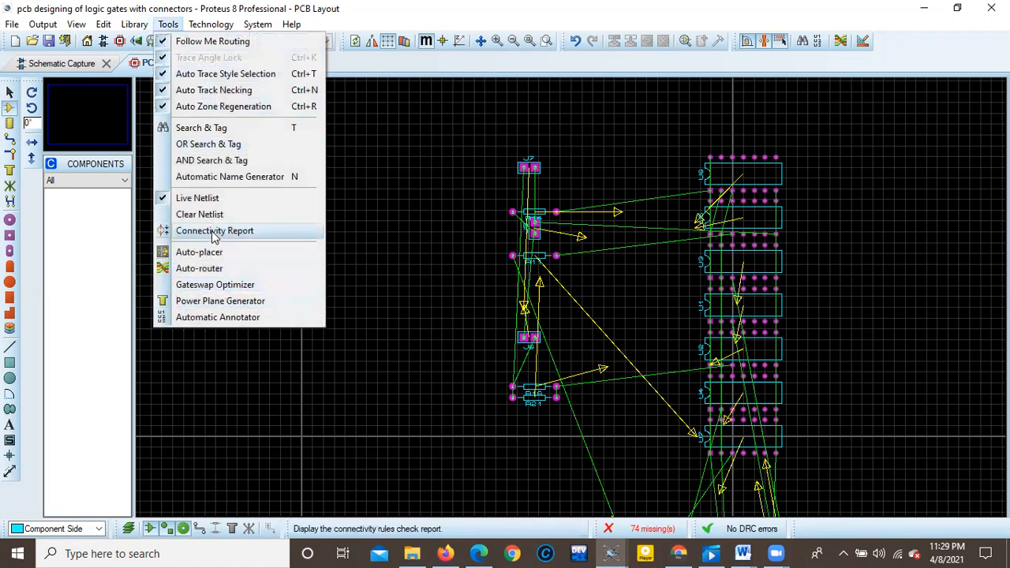
{"action": "left_click", "coordinate": [229, 269]}
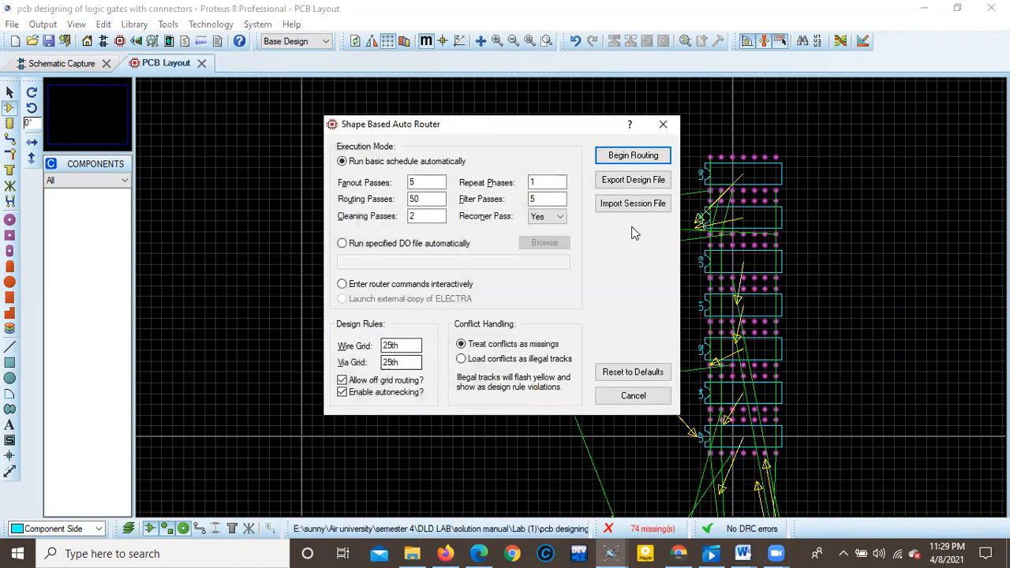
{"action": "left_click", "coordinate": [647, 157]}
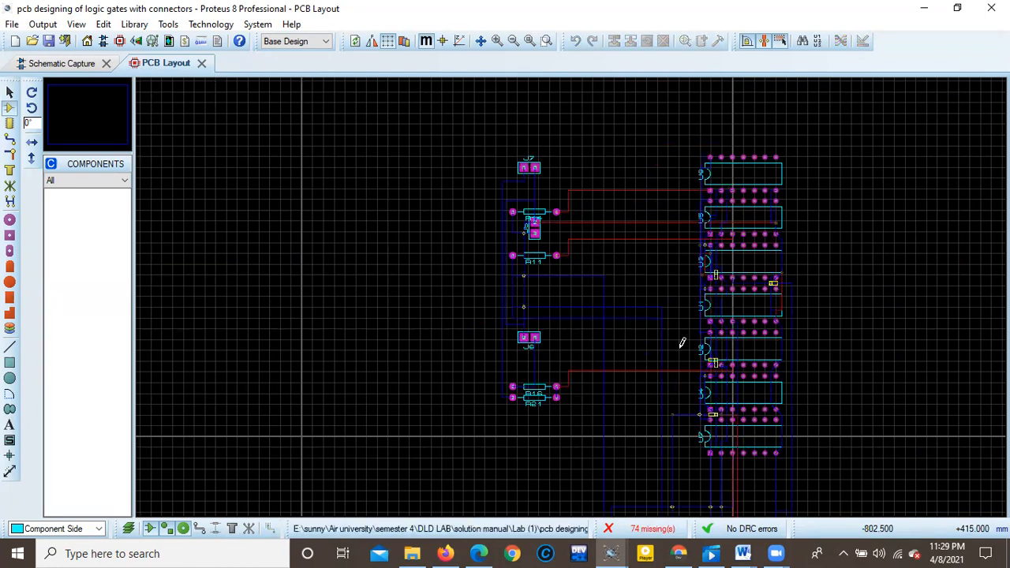
Examine the routed tracks between the IC stack, the separate component column and the resistor cluster.
{"action": "scroll", "coordinate": [685, 342], "scroll_direction": "down", "scroll_amount": 1}
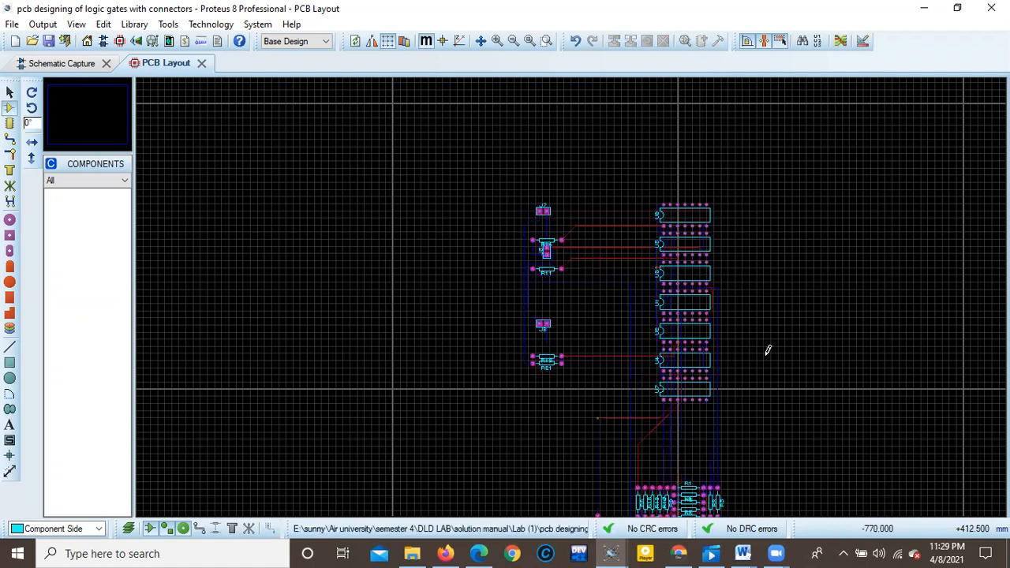
{"action": "scroll", "coordinate": [639, 338], "scroll_direction": "down", "scroll_amount": 2}
{"action": "scroll", "coordinate": [573, 289], "scroll_direction": "up", "scroll_amount": 4}
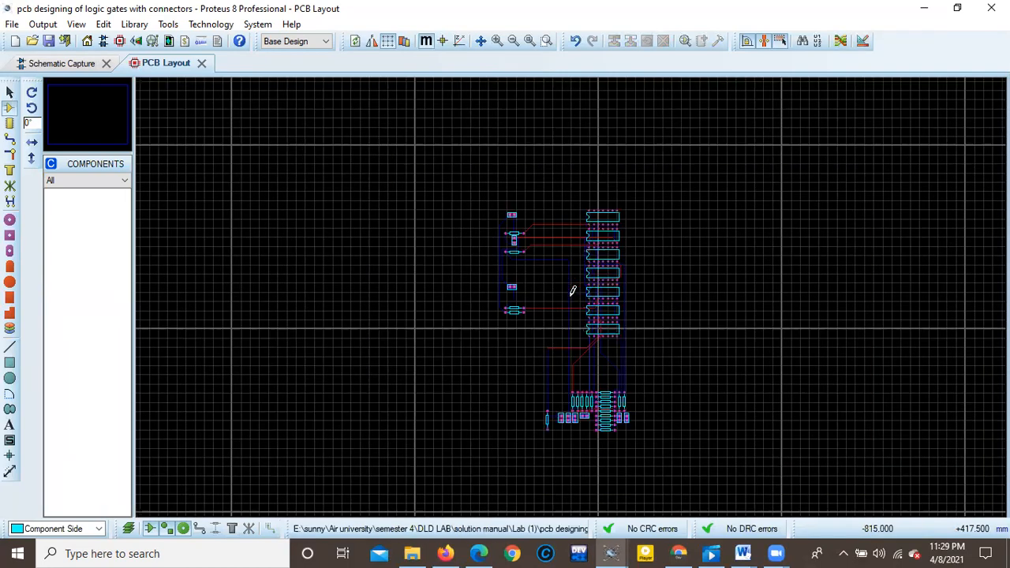
{"action": "scroll", "coordinate": [573, 291], "scroll_direction": "down", "scroll_amount": 3}
{"action": "scroll", "coordinate": [573, 291], "scroll_direction": "up", "scroll_amount": 5}
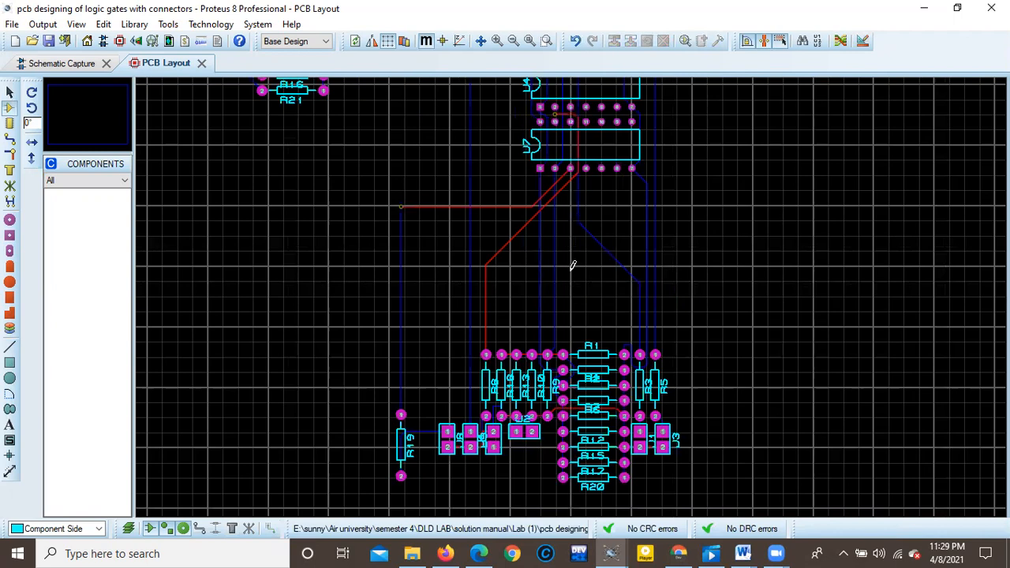
{"action": "scroll", "coordinate": [573, 266], "scroll_direction": "down", "scroll_amount": 4}
{"action": "scroll", "coordinate": [571, 305], "scroll_direction": "up", "scroll_amount": 3}
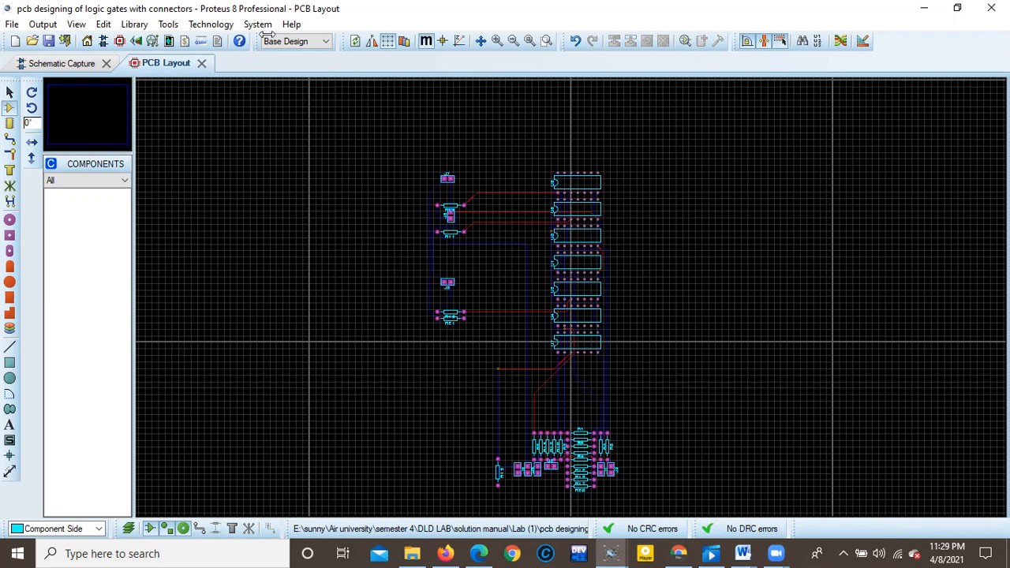
{"action": "left_click", "coordinate": [47, 25]}
{"action": "left_click", "coordinate": [34, 25]}
{"action": "left_click", "coordinate": [35, 26]}
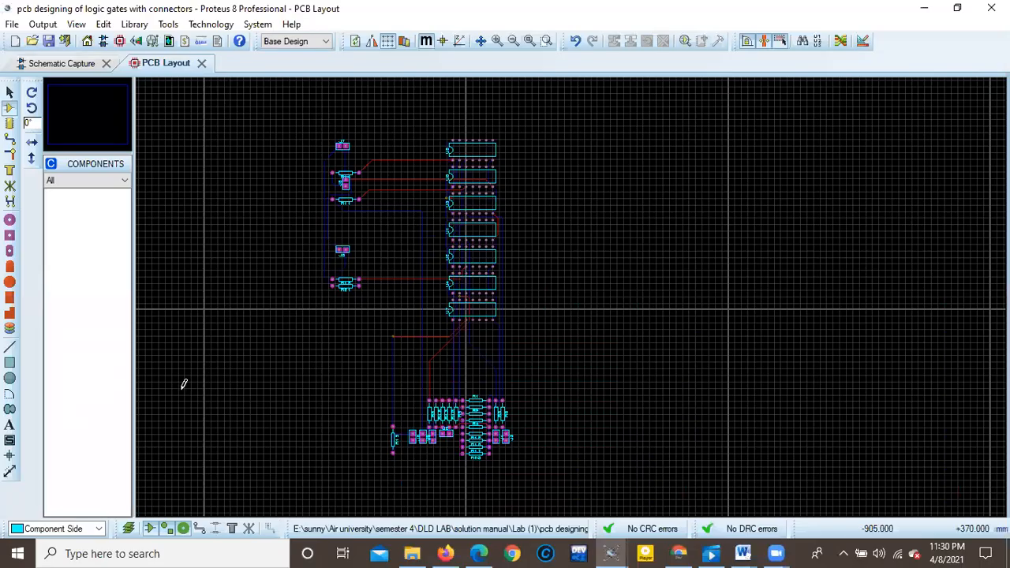
Place a 2D graphics text with the first designer's name and student number on the Board Edge layer, just above and beside R5.
{"action": "left_click", "coordinate": [11, 425]}
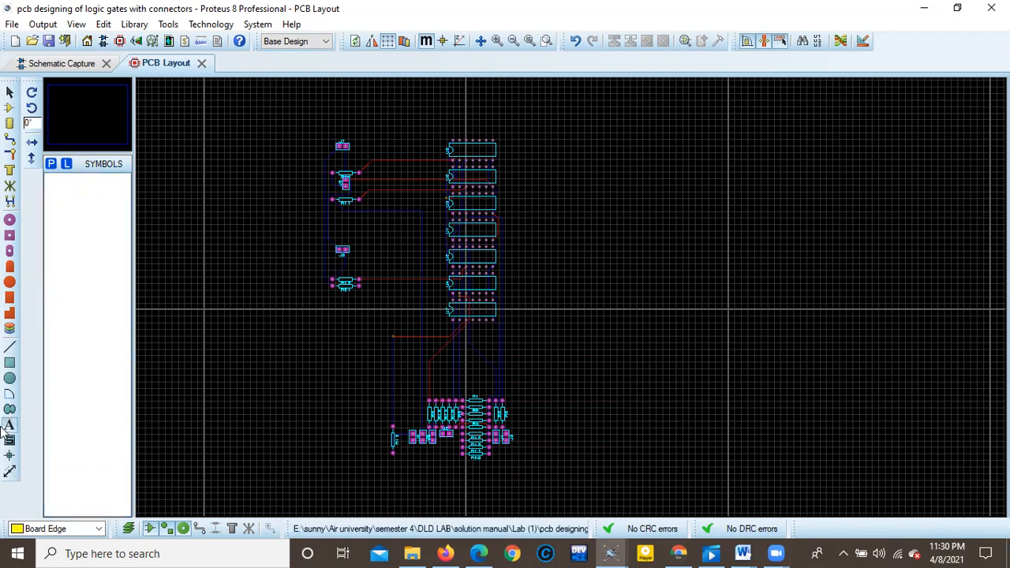
{"action": "left_click", "coordinate": [515, 371]}
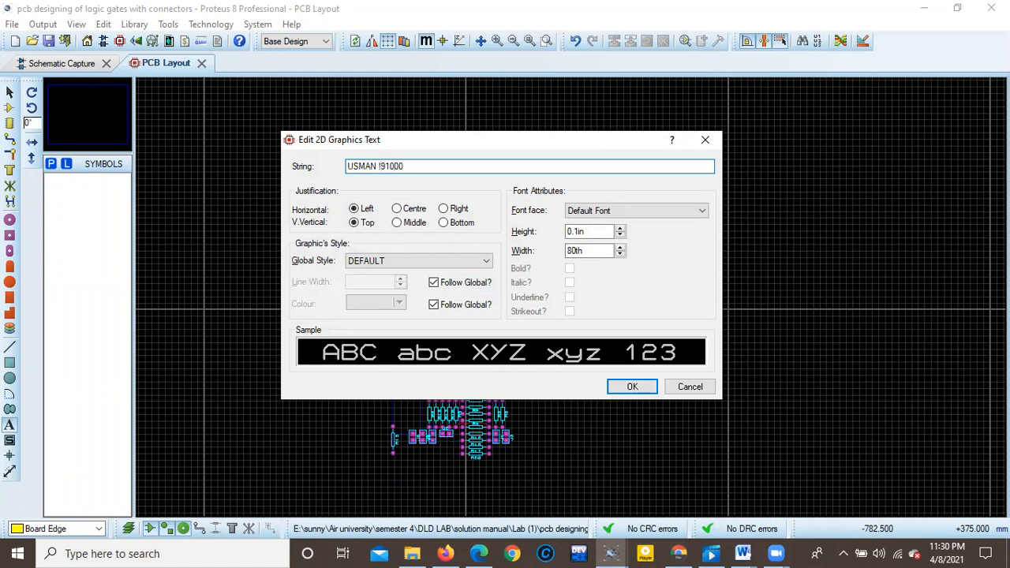
{"action": "key", "text": "BackSpace"}
{"action": "left_click", "coordinate": [638, 387]}
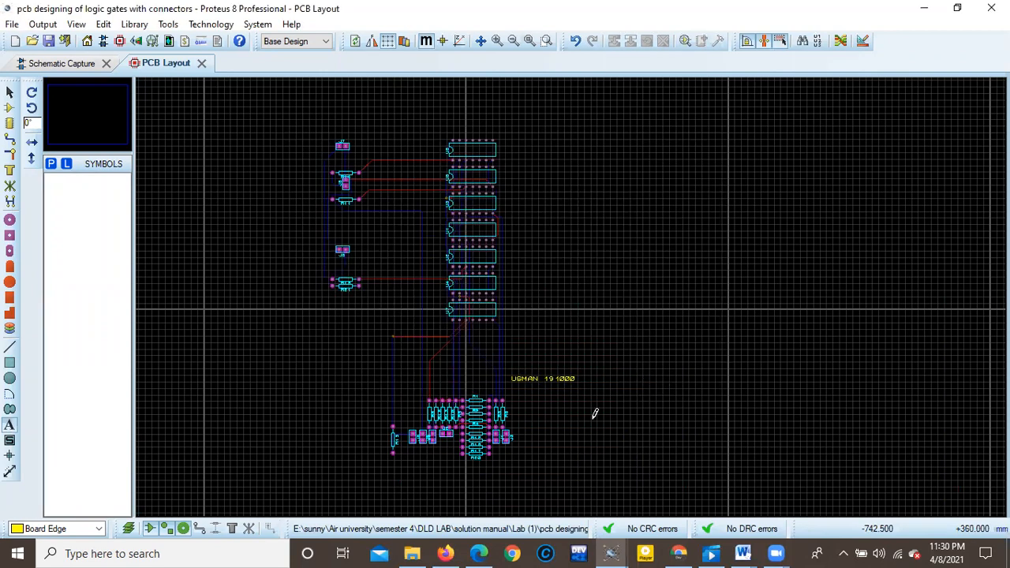
Place two more text labels with the other designers' full names and student numbers, one under the other beside the resistor cluster.
{"action": "scroll", "coordinate": [559, 334], "scroll_direction": "down", "scroll_amount": 2}
{"action": "scroll", "coordinate": [577, 284], "scroll_direction": "up", "scroll_amount": 5}
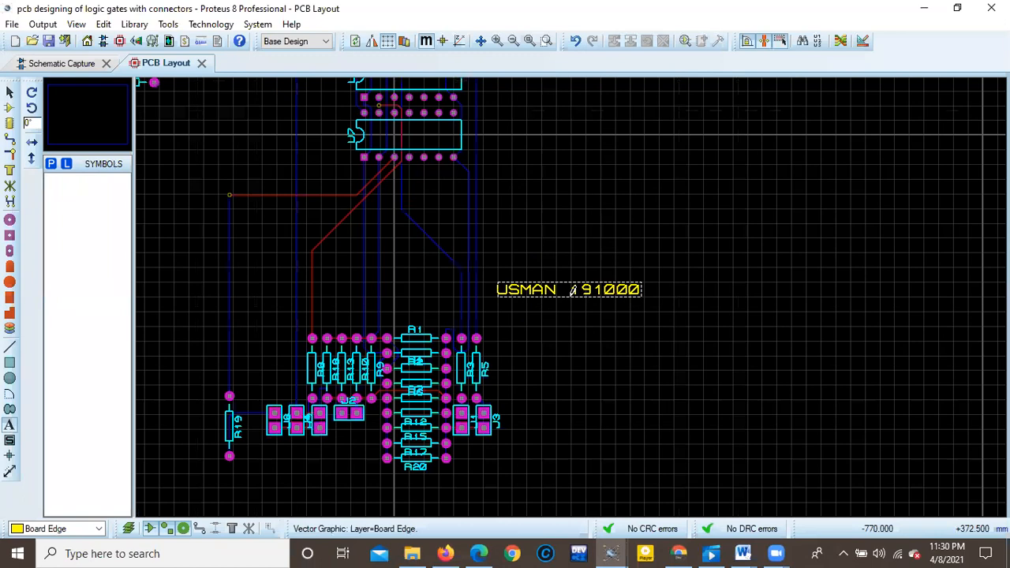
{"action": "scroll", "coordinate": [579, 290], "scroll_direction": "up", "scroll_amount": 1}
{"action": "scroll", "coordinate": [604, 286], "scroll_direction": "down", "scroll_amount": 1}
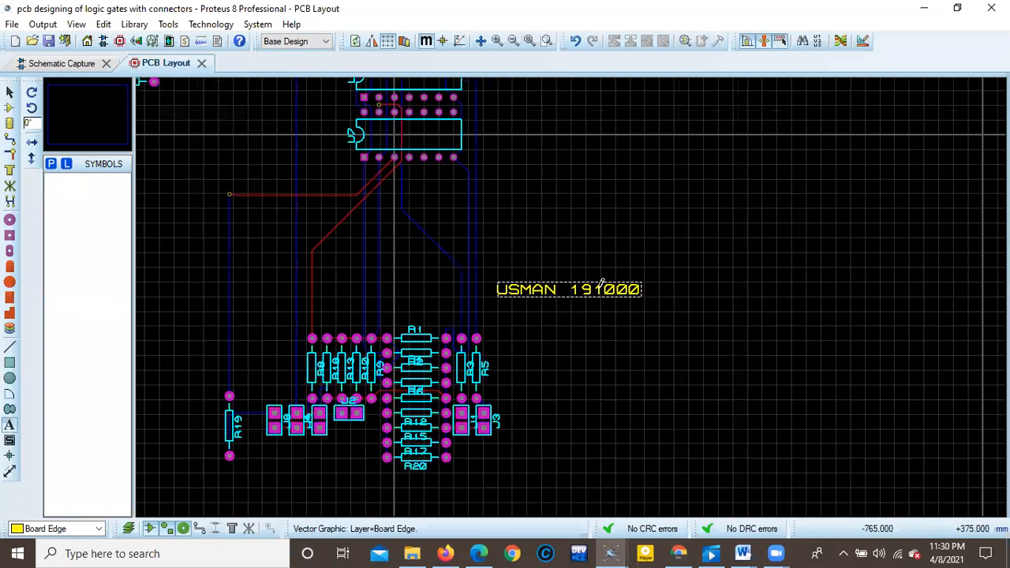
{"action": "left_click", "coordinate": [623, 370]}
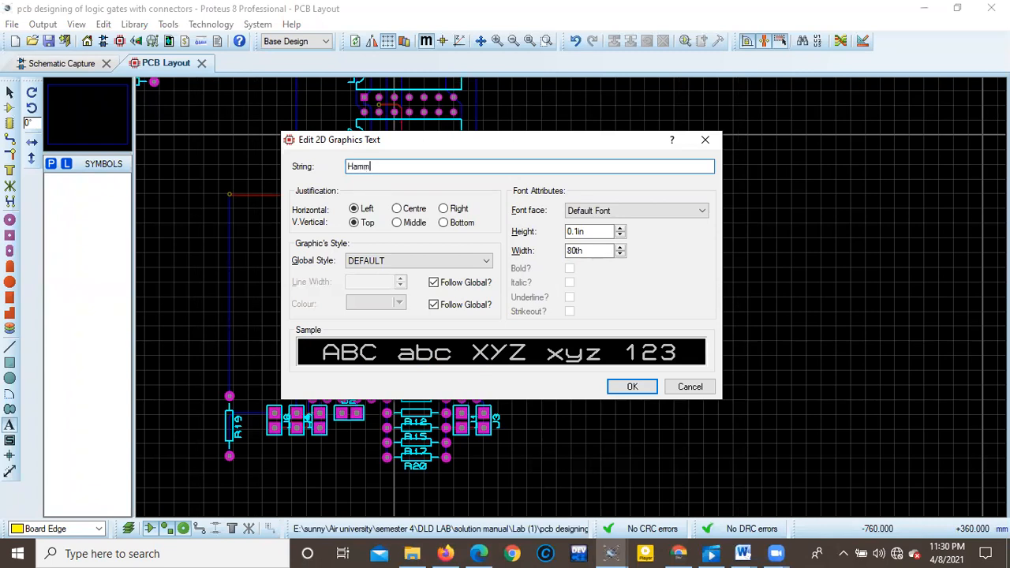
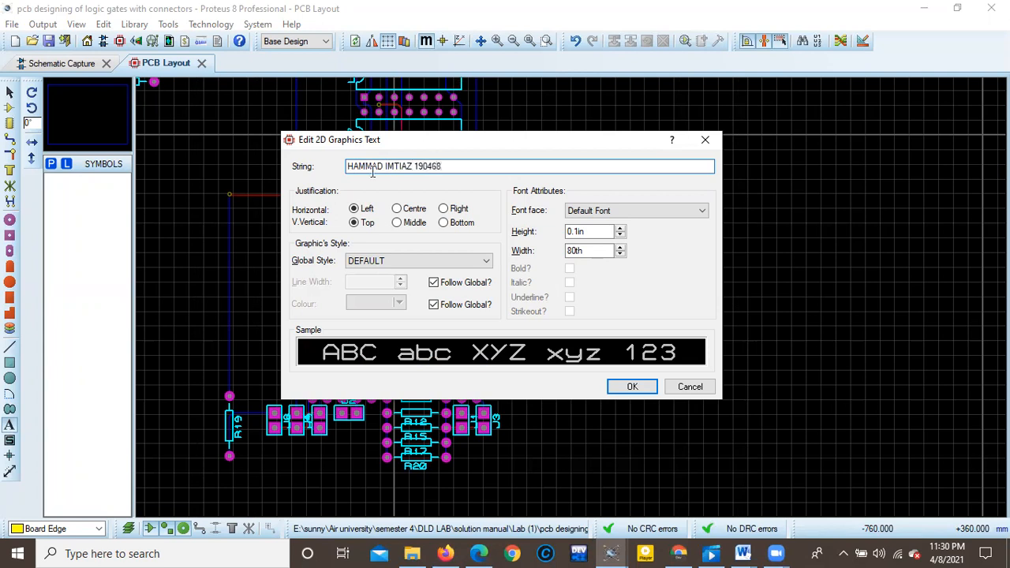
{"action": "left_click", "coordinate": [637, 387]}
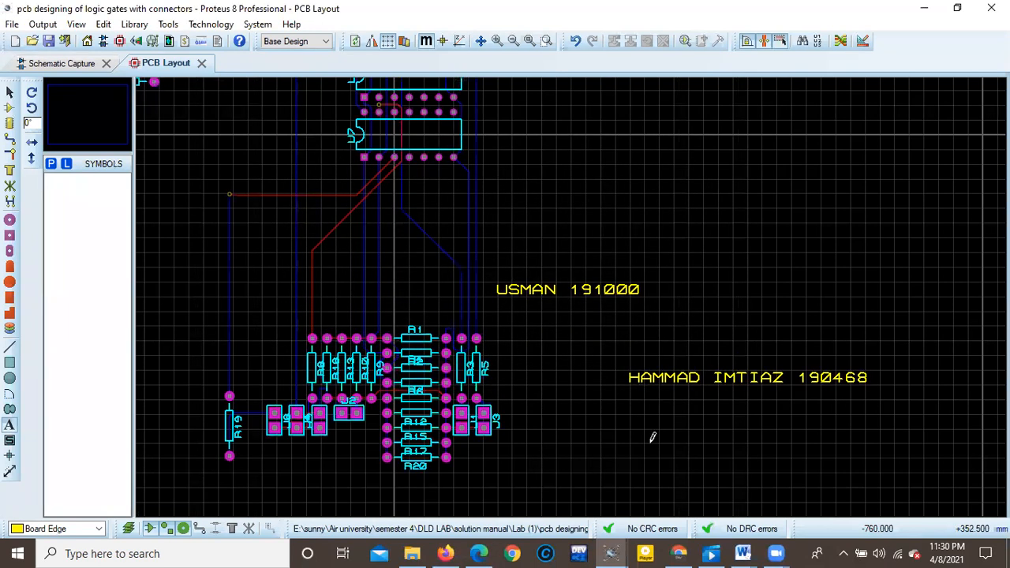
{"action": "left_click", "coordinate": [608, 434]}
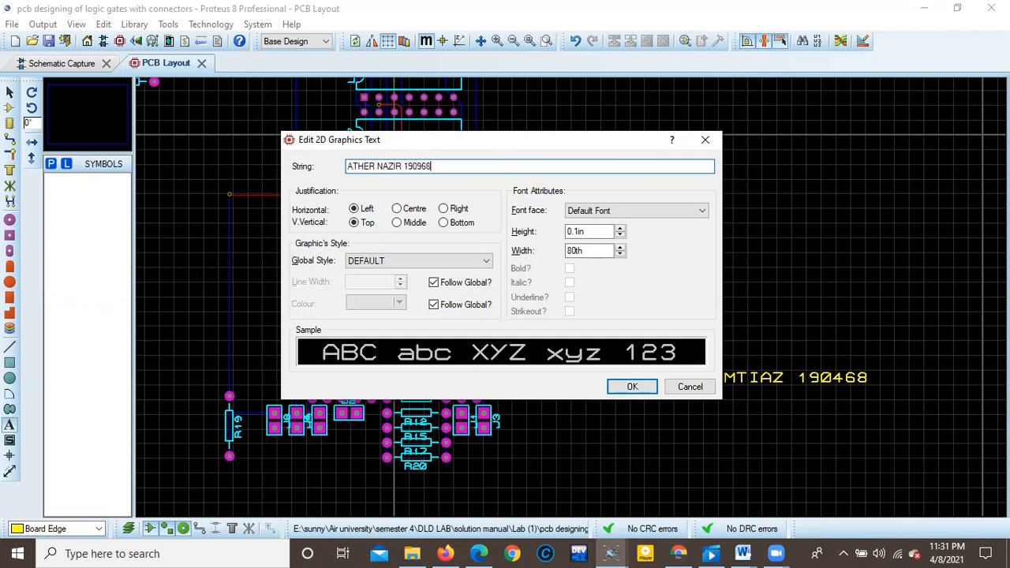
{"action": "left_click", "coordinate": [632, 386]}
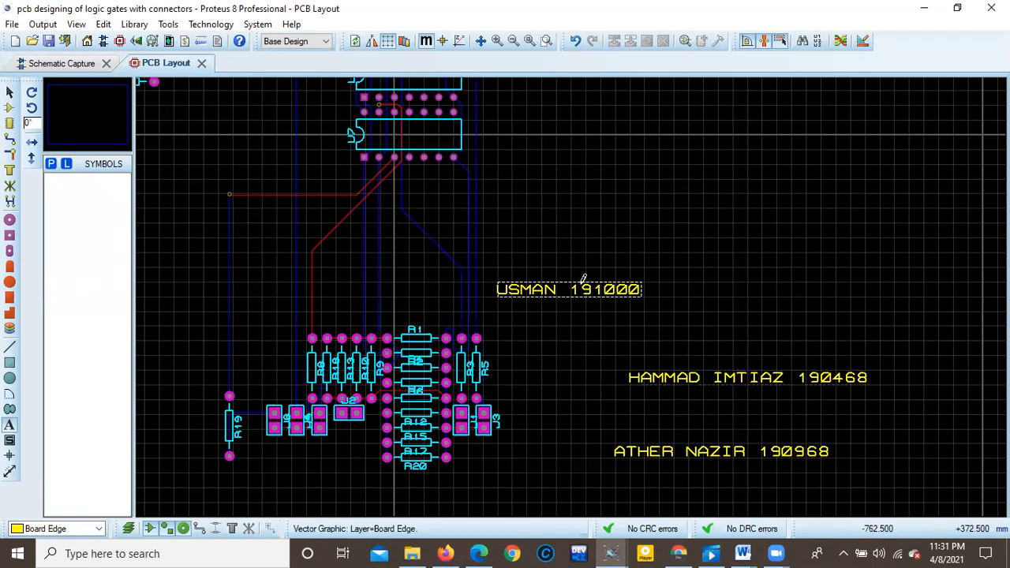
Return to selection mode and quit the Adobe Acrobat sign-in window that covers the layout.
{"action": "left_click", "coordinate": [10, 92]}
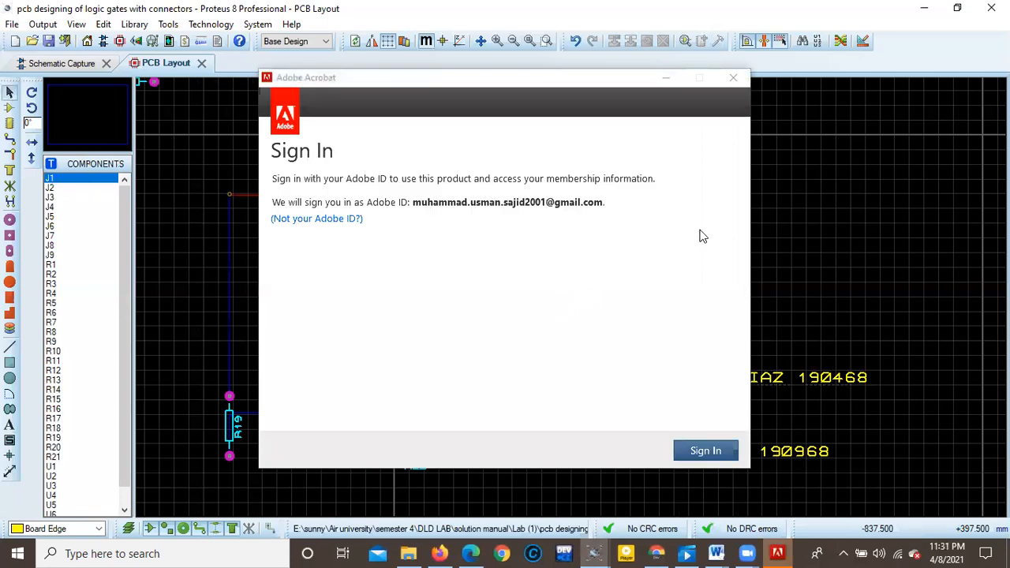
{"action": "left_click", "coordinate": [734, 78]}
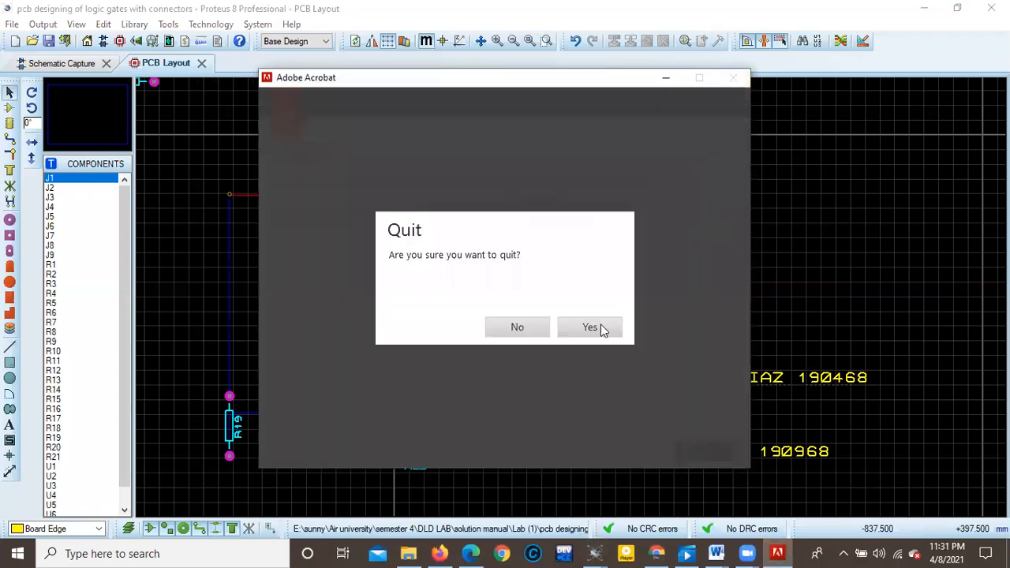
{"action": "left_click", "coordinate": [601, 327]}
Set the text height of the first designer's label above the resistor cluster to 0.2in.
{"action": "double_click", "coordinate": [588, 287]}
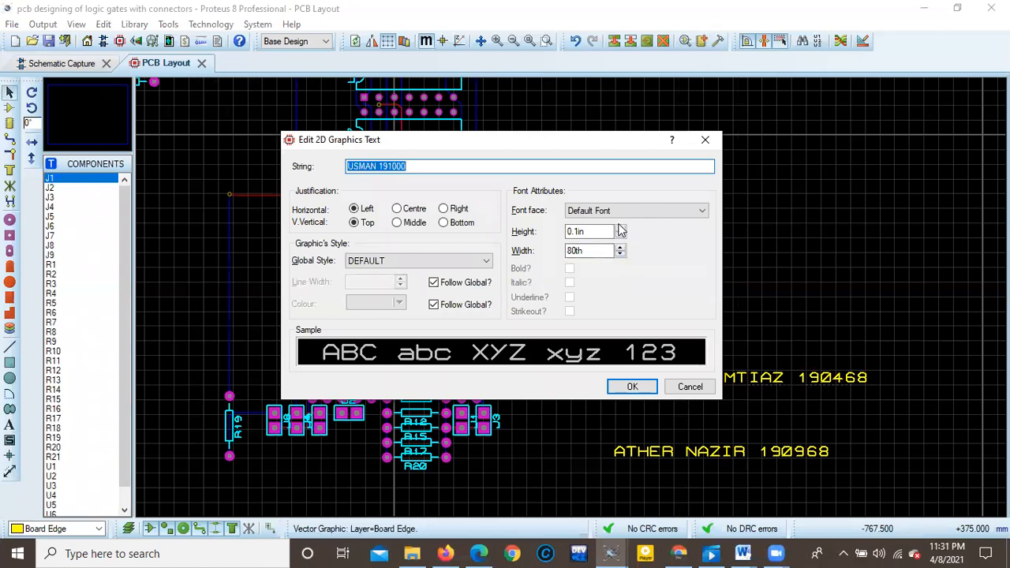
{"action": "left_click", "coordinate": [621, 227]}
{"action": "left_click", "coordinate": [621, 227]}
{"action": "left_click", "coordinate": [621, 228]}
{"action": "left_click", "coordinate": [621, 227]}
{"action": "left_click", "coordinate": [620, 227]}
{"action": "left_click", "coordinate": [620, 227]}
{"action": "left_click", "coordinate": [621, 227]}
{"action": "left_click", "coordinate": [621, 227]}
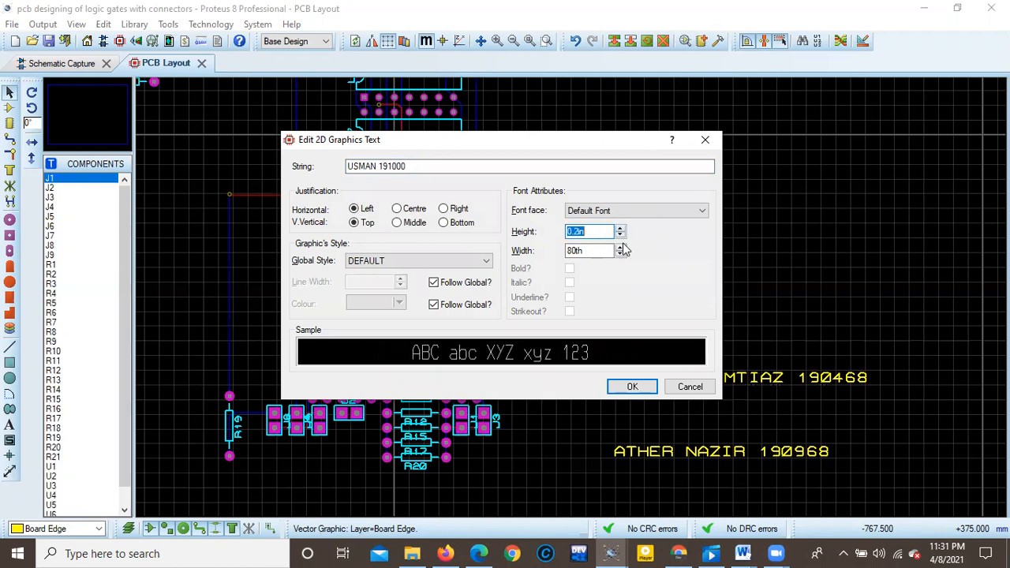
{"action": "left_click", "coordinate": [632, 386]}
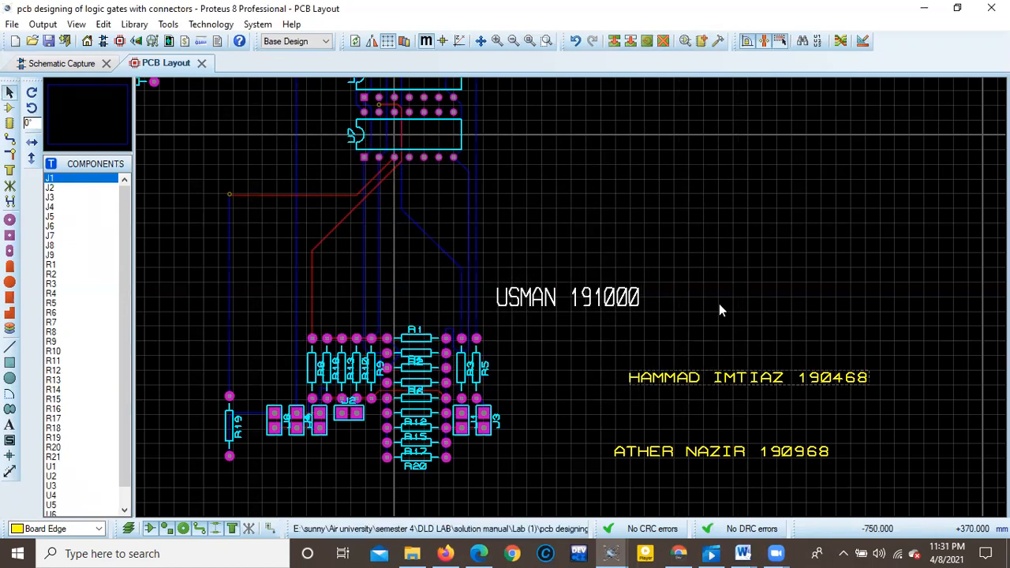
Set the text width of the first designer's label above the resistor cluster to 0.1in.
{"action": "scroll", "coordinate": [623, 314], "scroll_direction": "down", "scroll_amount": 2}
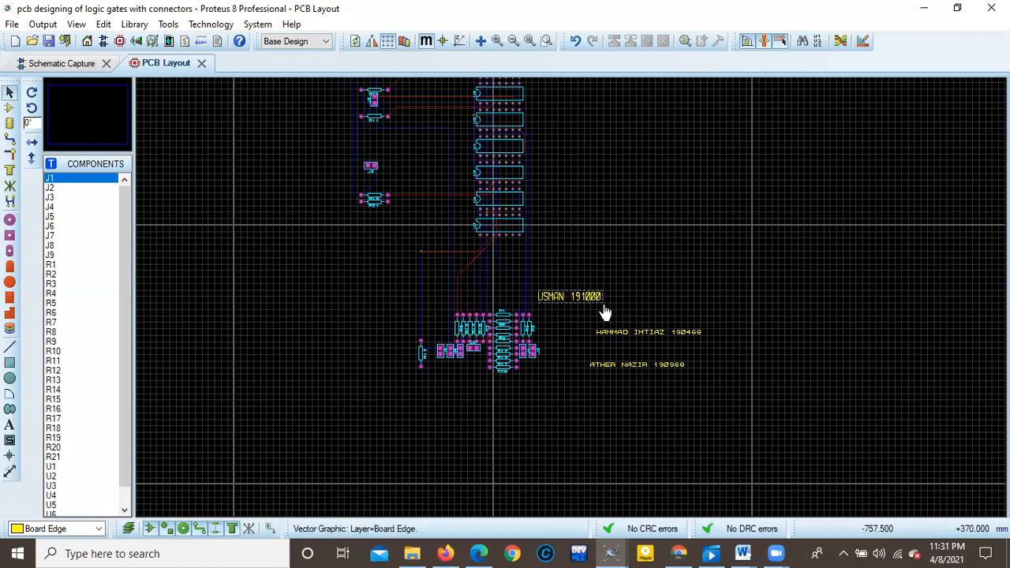
{"action": "double_click", "coordinate": [593, 301]}
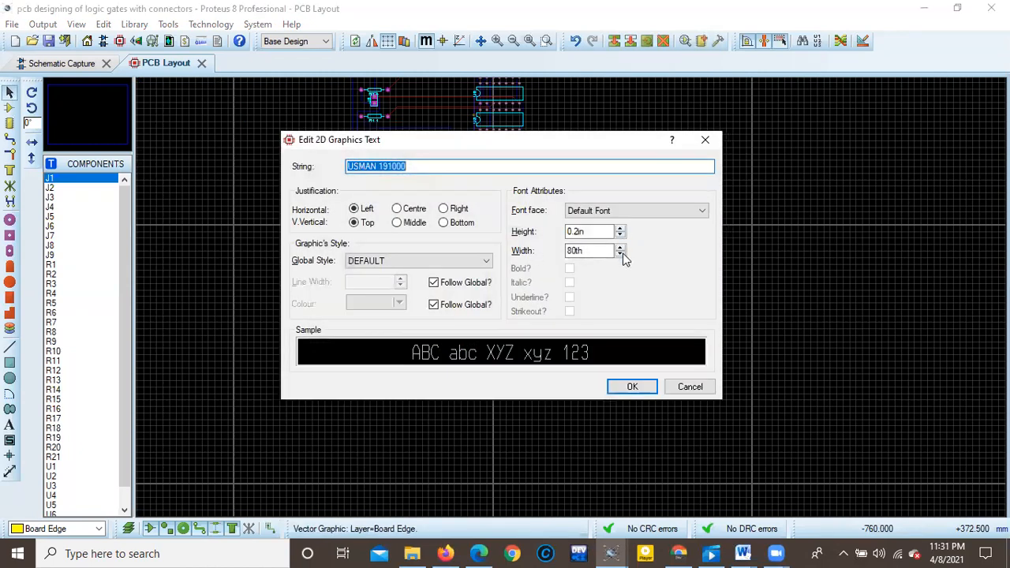
{"action": "left_click", "coordinate": [619, 248]}
{"action": "left_click", "coordinate": [620, 248]}
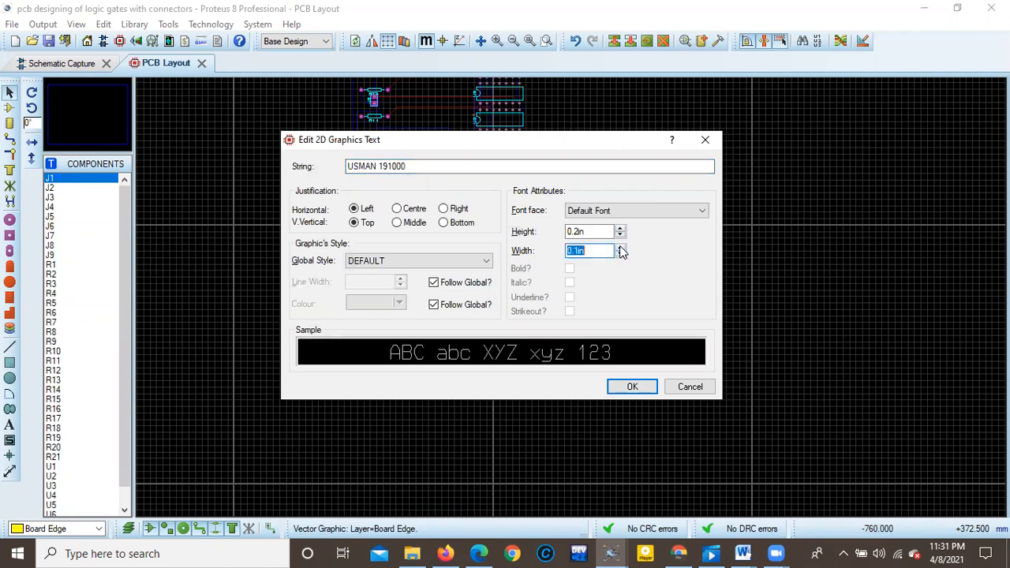
{"action": "left_click", "coordinate": [632, 386]}
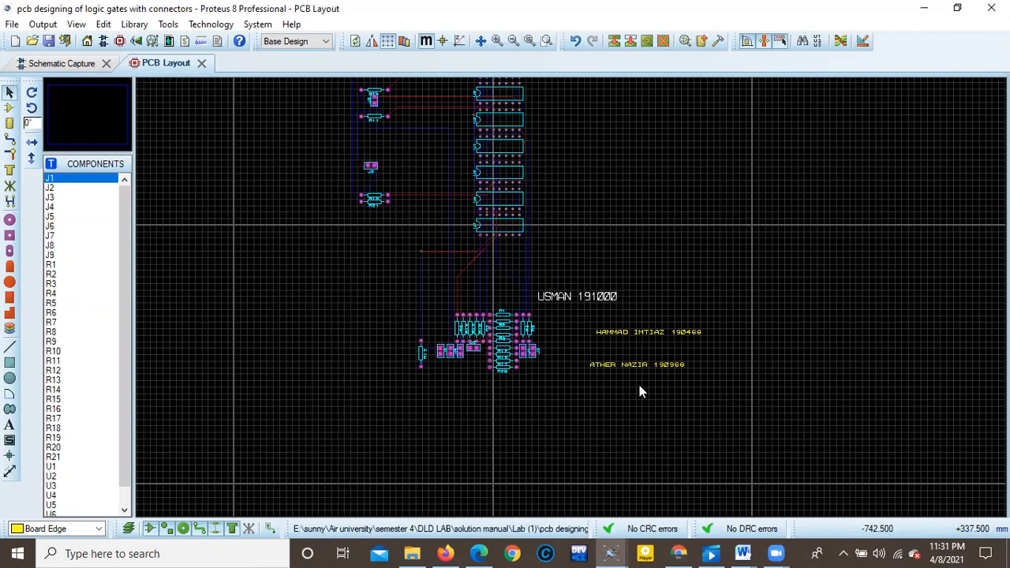
Set the second designer's label to a text height of 0.2in and a width of 0.1in.
{"action": "double_click", "coordinate": [670, 332]}
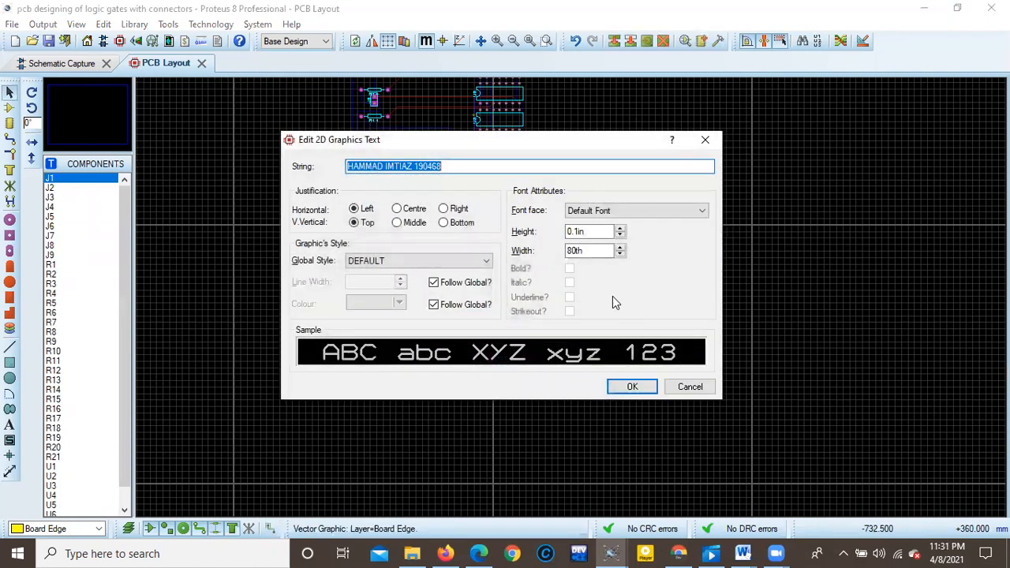
{"action": "left_click", "coordinate": [620, 228]}
{"action": "left_click", "coordinate": [620, 228]}
{"action": "left_click", "coordinate": [621, 228]}
{"action": "left_click", "coordinate": [620, 228]}
{"action": "left_click", "coordinate": [620, 248]}
{"action": "left_click", "coordinate": [621, 248]}
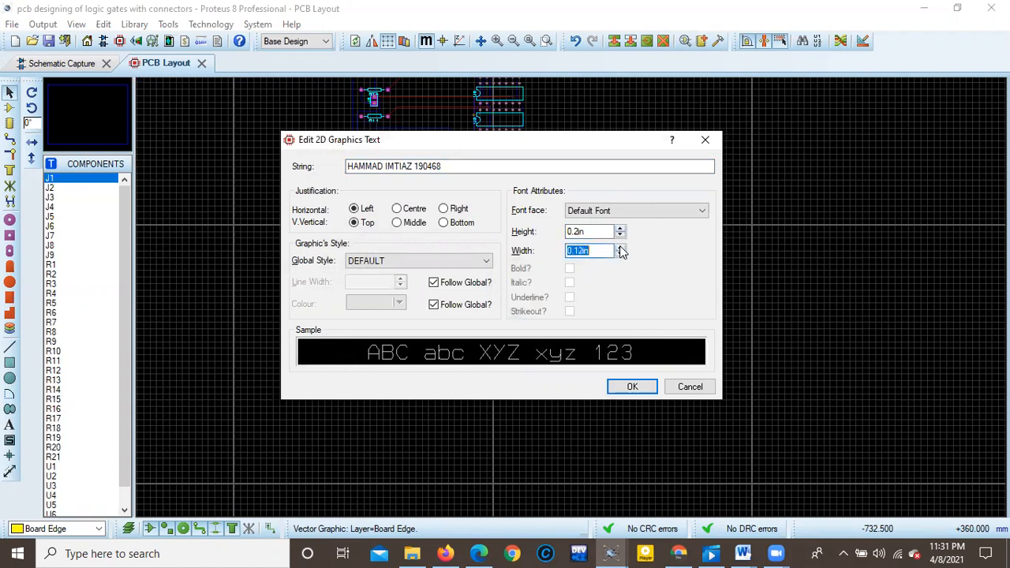
{"action": "left_click", "coordinate": [620, 254]}
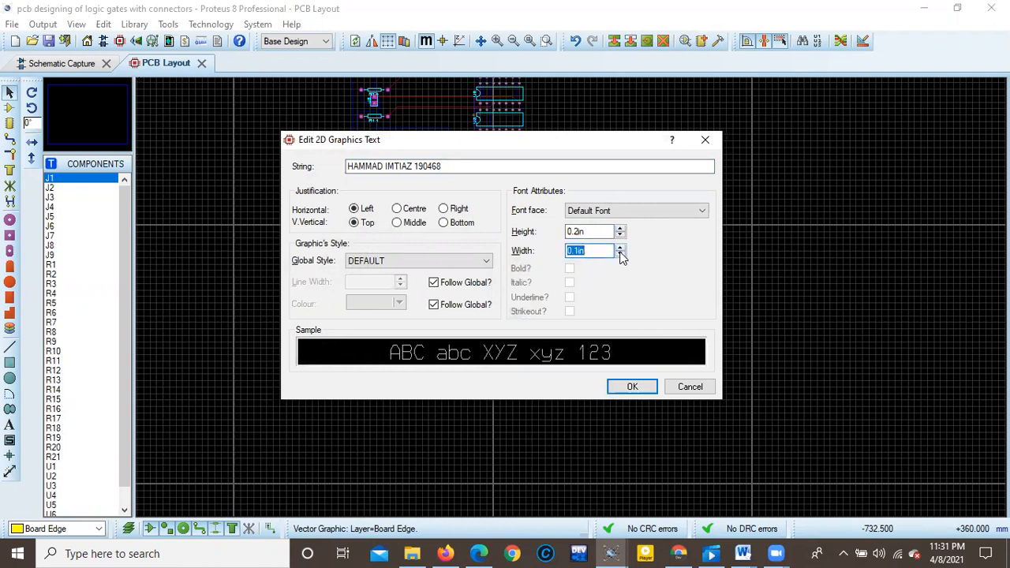
{"action": "left_click", "coordinate": [635, 386]}
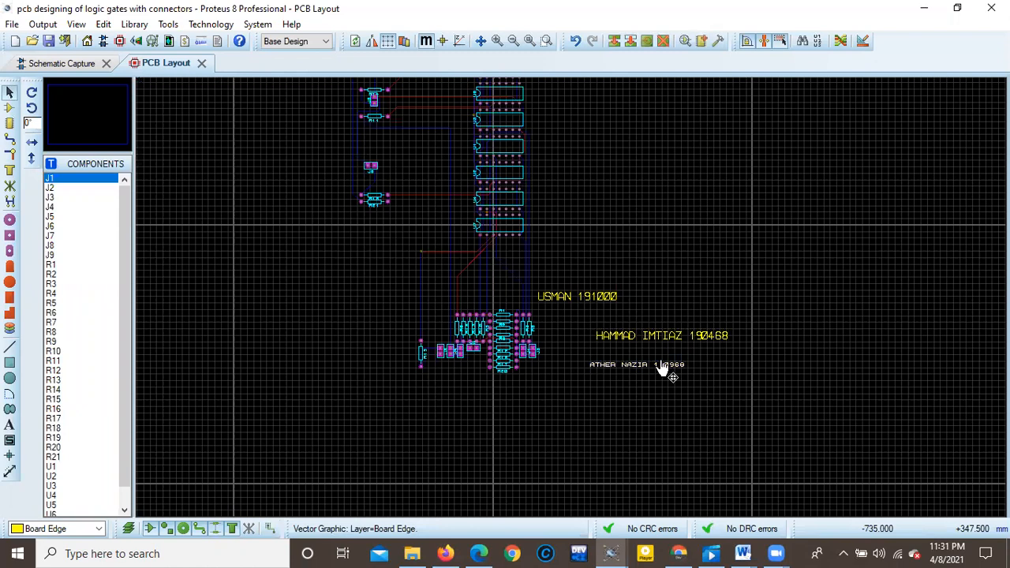
Set the lowest designer label to a text height of 0.2in and a width of 0.1in.
{"action": "double_click", "coordinate": [663, 365]}
{"action": "left_click", "coordinate": [621, 228]}
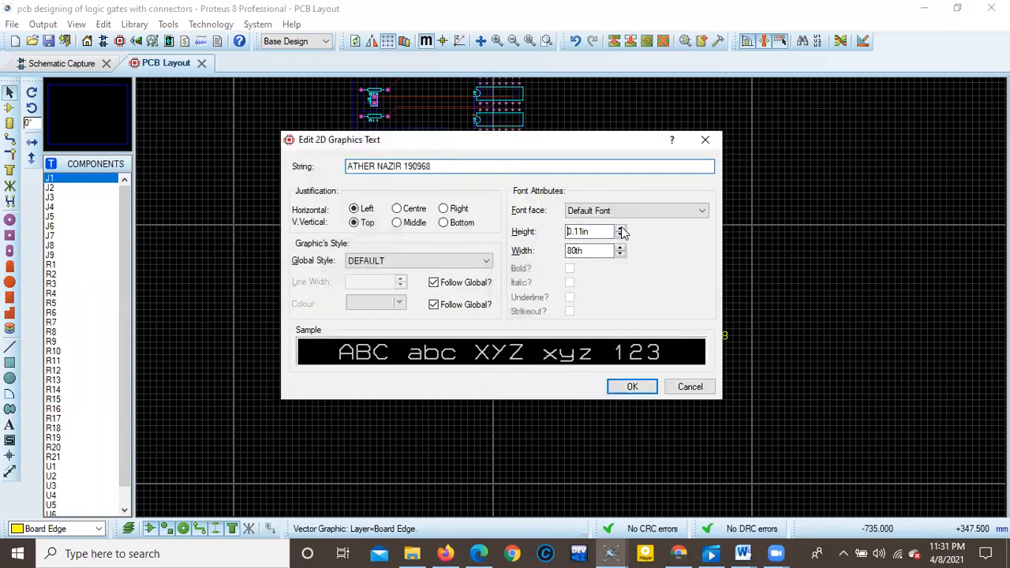
{"action": "left_click", "coordinate": [620, 228]}
{"action": "left_click", "coordinate": [621, 228]}
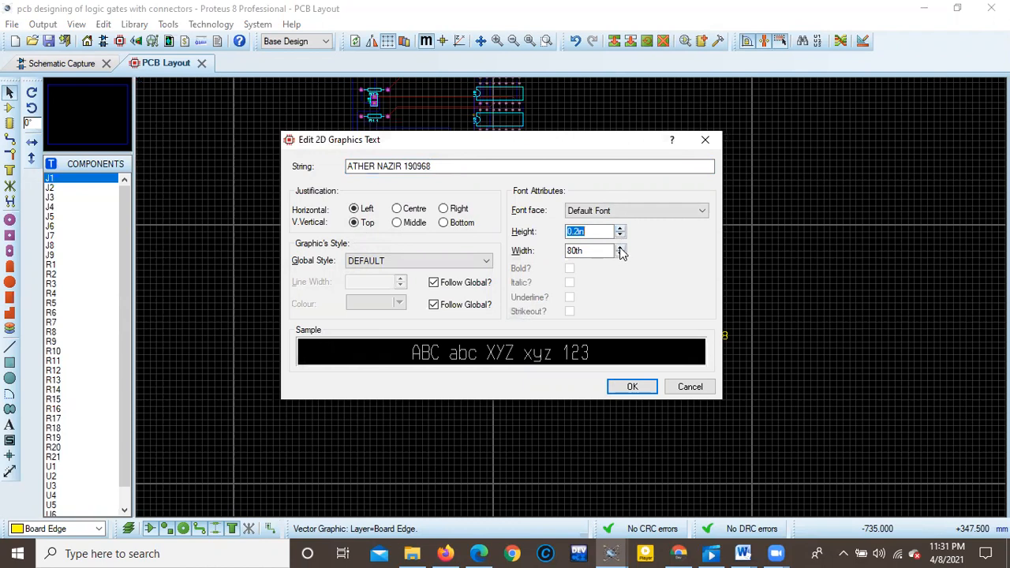
{"action": "left_click", "coordinate": [620, 247]}
{"action": "left_click", "coordinate": [620, 248]}
{"action": "left_click", "coordinate": [620, 387]}
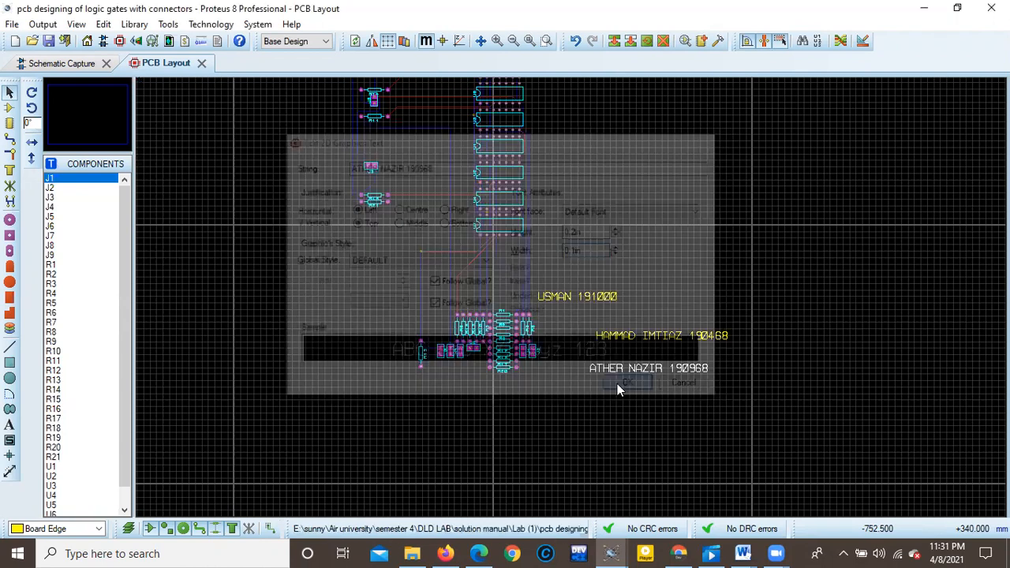
Move the first and third designers' labels so all three form a compact block beside the resistor cluster.
{"action": "scroll", "coordinate": [604, 308], "scroll_direction": "up", "scroll_amount": 2}
{"action": "left_click_drag", "start_coordinate": [566, 290], "coordinate": [636, 296]}
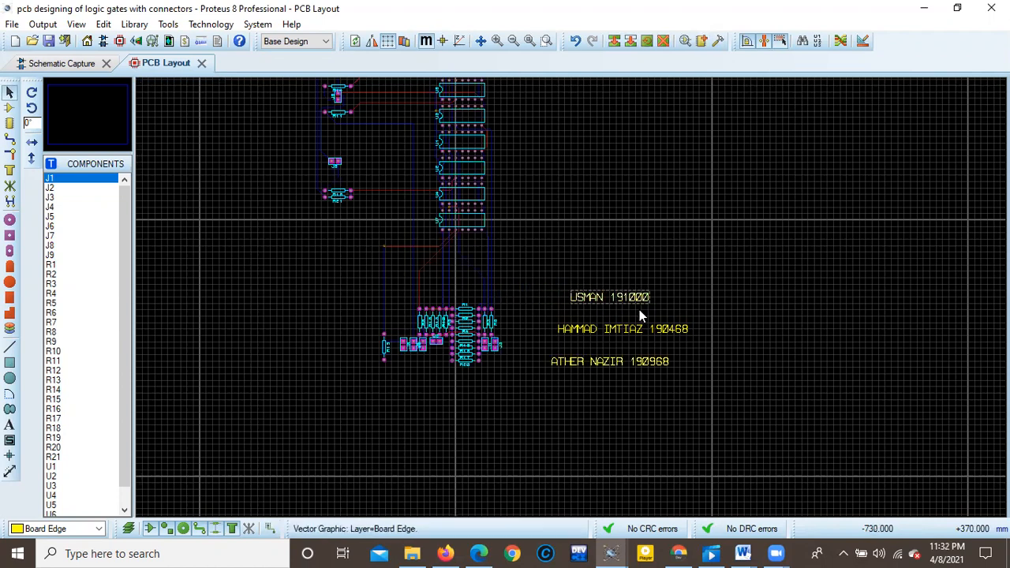
{"action": "left_click_drag", "start_coordinate": [627, 367], "coordinate": [636, 362]}
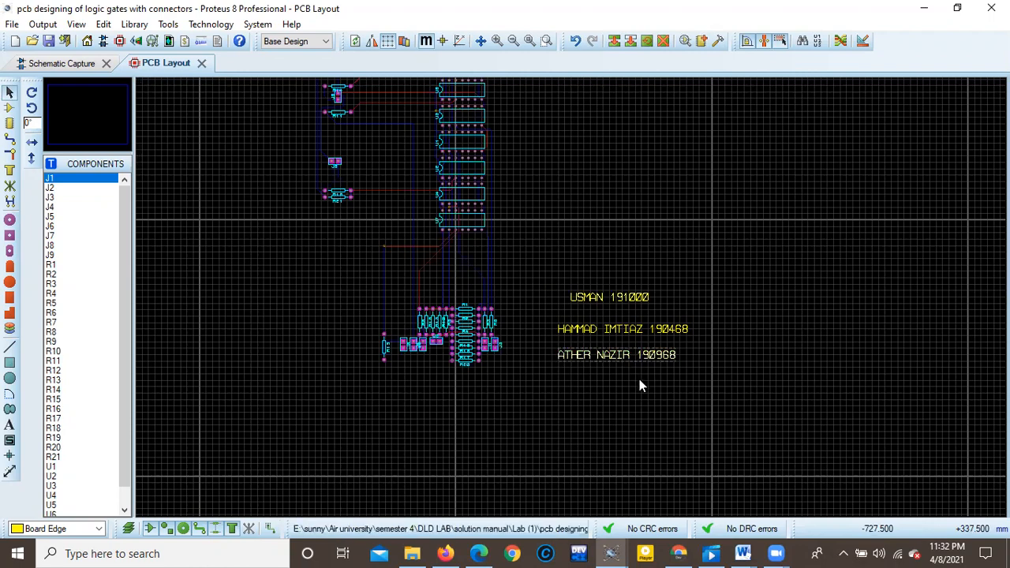
Move the board edge rectangle so its upper-right corner sits just above and beyond the components and name labels.
{"action": "scroll", "coordinate": [625, 368], "scroll_direction": "down", "scroll_amount": 1}
{"action": "scroll", "coordinate": [587, 325], "scroll_direction": "up", "scroll_amount": 2}
{"action": "scroll", "coordinate": [576, 300], "scroll_direction": "down", "scroll_amount": 5}
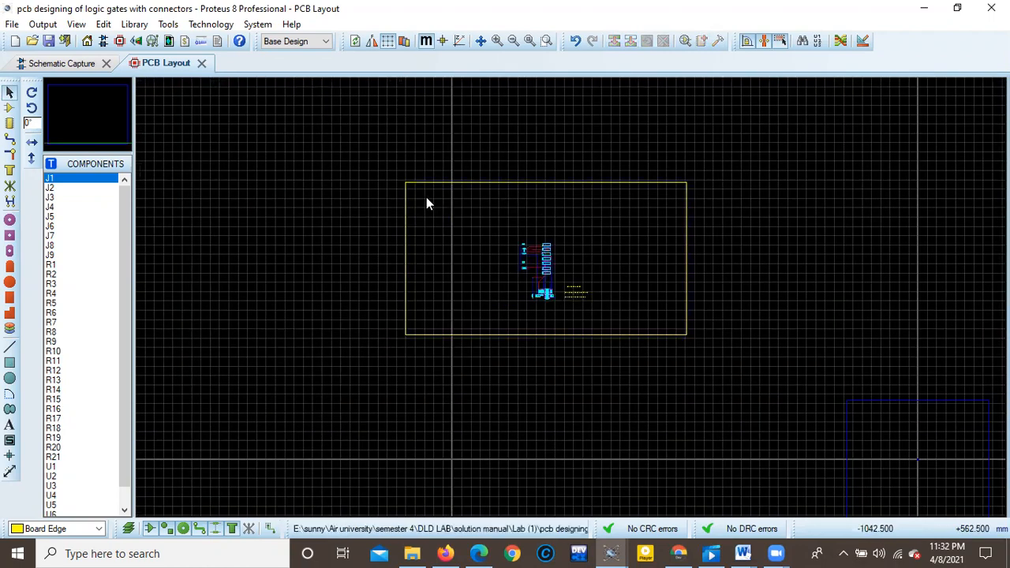
{"action": "scroll", "coordinate": [572, 281], "scroll_direction": "up", "scroll_amount": 2}
{"action": "left_click", "coordinate": [557, 267]}
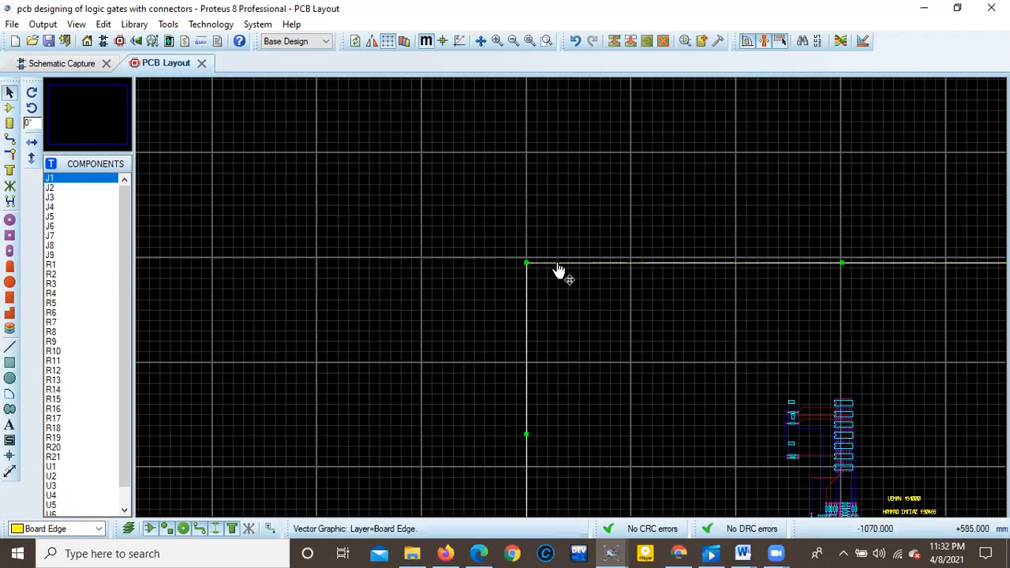
{"action": "left_click_drag", "start_coordinate": [527, 264], "coordinate": [656, 344]}
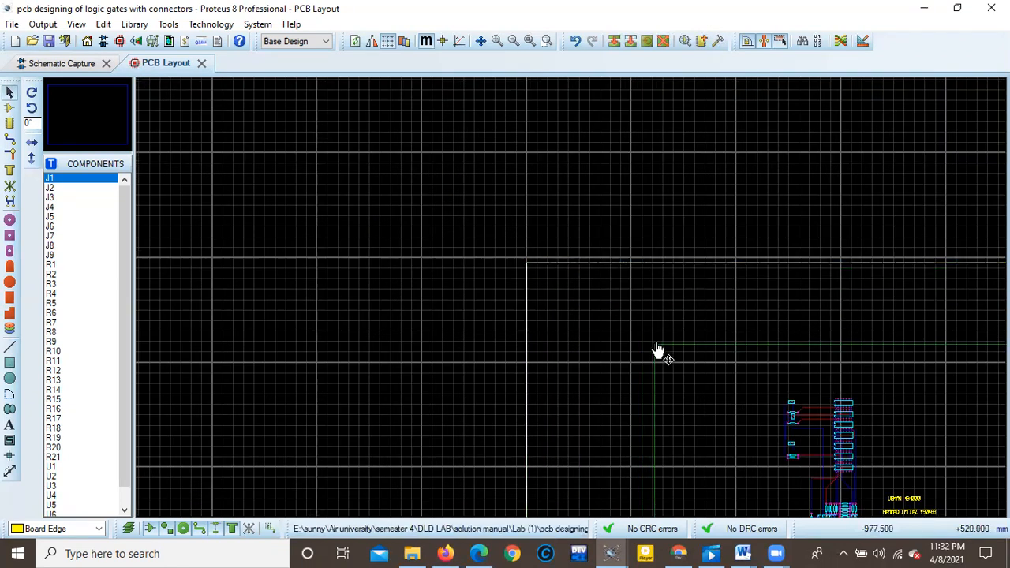
{"action": "scroll", "coordinate": [783, 441], "scroll_direction": "down", "scroll_amount": 2}
{"action": "scroll", "coordinate": [582, 284], "scroll_direction": "up", "scroll_amount": 1}
{"action": "scroll", "coordinate": [805, 173], "scroll_direction": "up", "scroll_amount": 2}
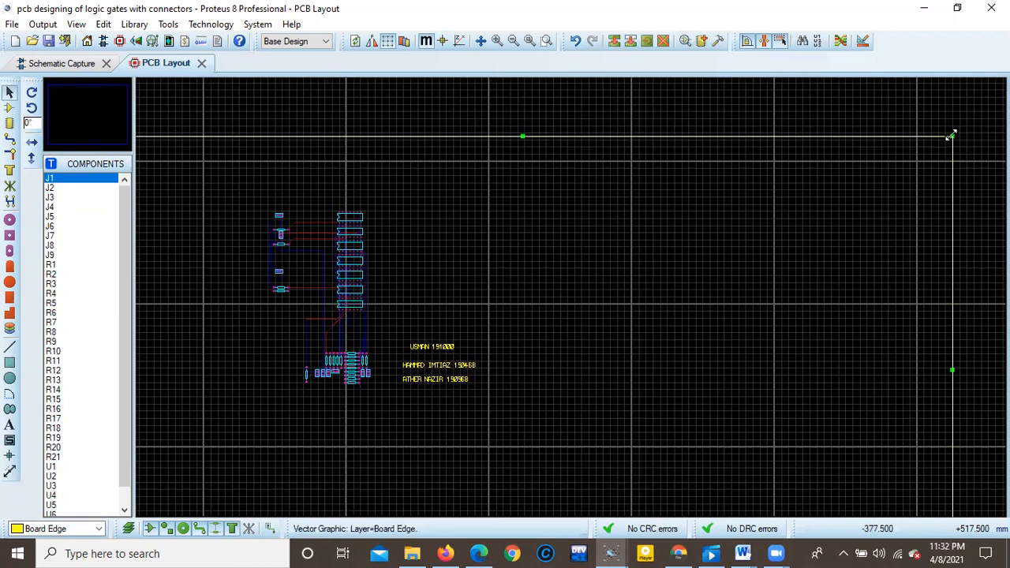
{"action": "left_click_drag", "start_coordinate": [952, 137], "coordinate": [546, 183]}
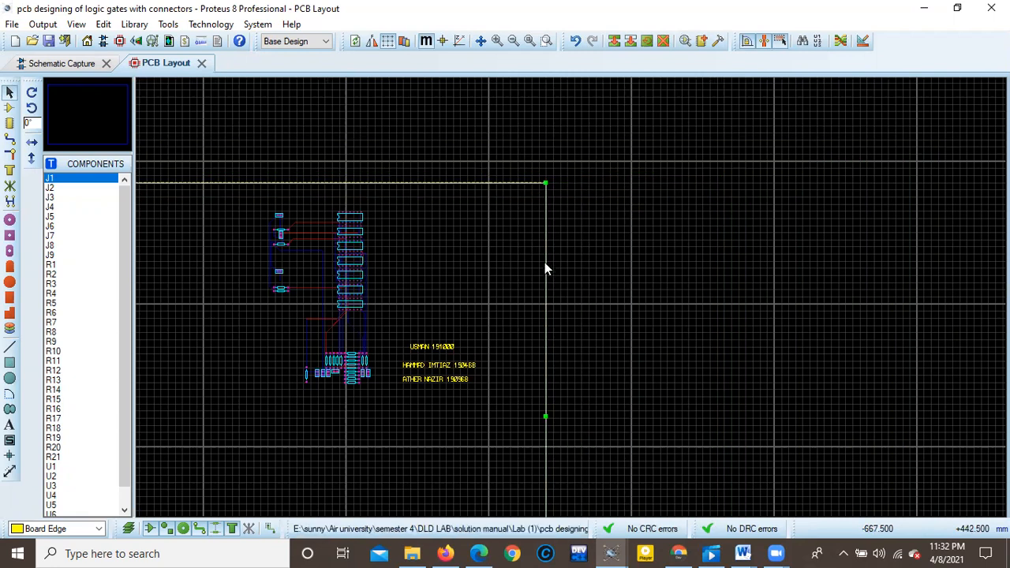
Reposition the board edge rectangle and pull in its sides and lower edge to frame the components and labels more closely.
{"action": "scroll", "coordinate": [571, 296], "scroll_direction": "down", "scroll_amount": 3}
{"action": "scroll", "coordinate": [372, 341], "scroll_direction": "up", "scroll_amount": 2}
{"action": "left_click_drag", "start_coordinate": [450, 128], "coordinate": [745, 135]}
{"action": "scroll", "coordinate": [692, 279], "scroll_direction": "down", "scroll_amount": 3}
{"action": "scroll", "coordinate": [568, 286], "scroll_direction": "up", "scroll_amount": 2}
{"action": "left_click_drag", "start_coordinate": [759, 285], "coordinate": [700, 262]}
{"action": "left_click_drag", "start_coordinate": [694, 155], "coordinate": [584, 163]}
{"action": "left_click", "coordinate": [697, 159]}
{"action": "left_click", "coordinate": [313, 161]}
{"action": "left_click_drag", "start_coordinate": [313, 163], "coordinate": [437, 176]}
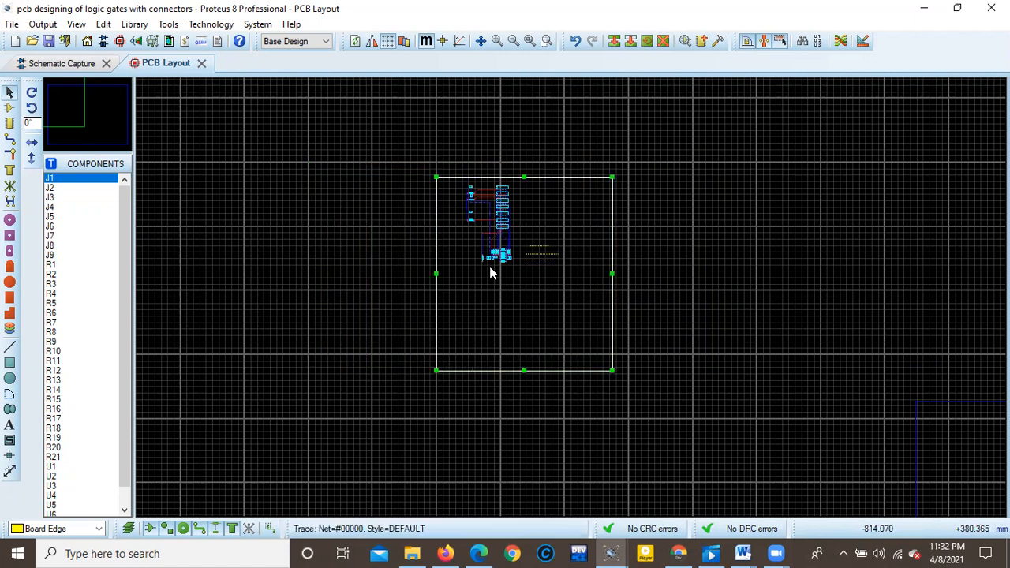
{"action": "left_click_drag", "start_coordinate": [524, 370], "coordinate": [525, 286]}
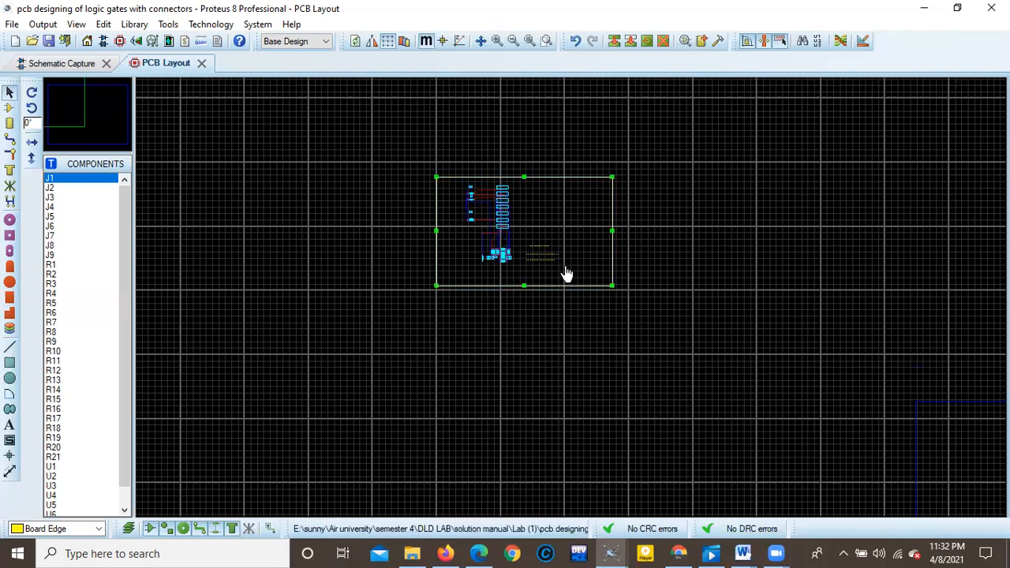
Move the three designer labels to the empty area left of the resistor cluster, below R21, stacked one under another.
{"action": "scroll", "coordinate": [568, 302], "scroll_direction": "up", "scroll_amount": 2}
{"action": "scroll", "coordinate": [568, 302], "scroll_direction": "down", "scroll_amount": 1}
{"action": "scroll", "coordinate": [530, 278], "scroll_direction": "up", "scroll_amount": 1}
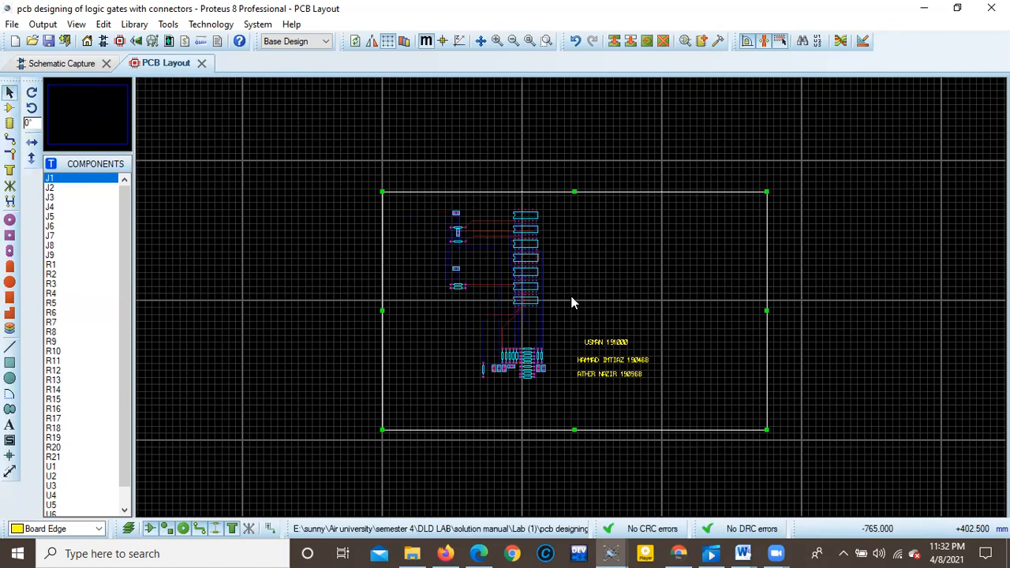
{"action": "scroll", "coordinate": [574, 304], "scroll_direction": "up", "scroll_amount": 1}
{"action": "scroll", "coordinate": [560, 361], "scroll_direction": "up", "scroll_amount": 1}
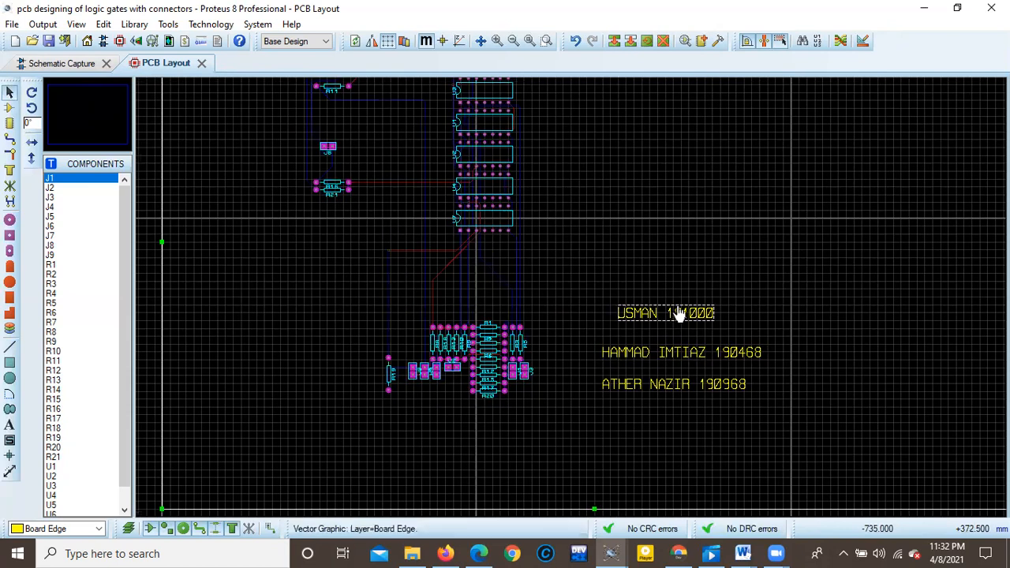
{"action": "left_click_drag", "start_coordinate": [674, 316], "coordinate": [312, 283]}
{"action": "left_click_drag", "start_coordinate": [668, 360], "coordinate": [282, 322]}
{"action": "left_click_drag", "start_coordinate": [665, 389], "coordinate": [289, 350]}
{"action": "scroll", "coordinate": [602, 336], "scroll_direction": "down", "scroll_amount": 2}
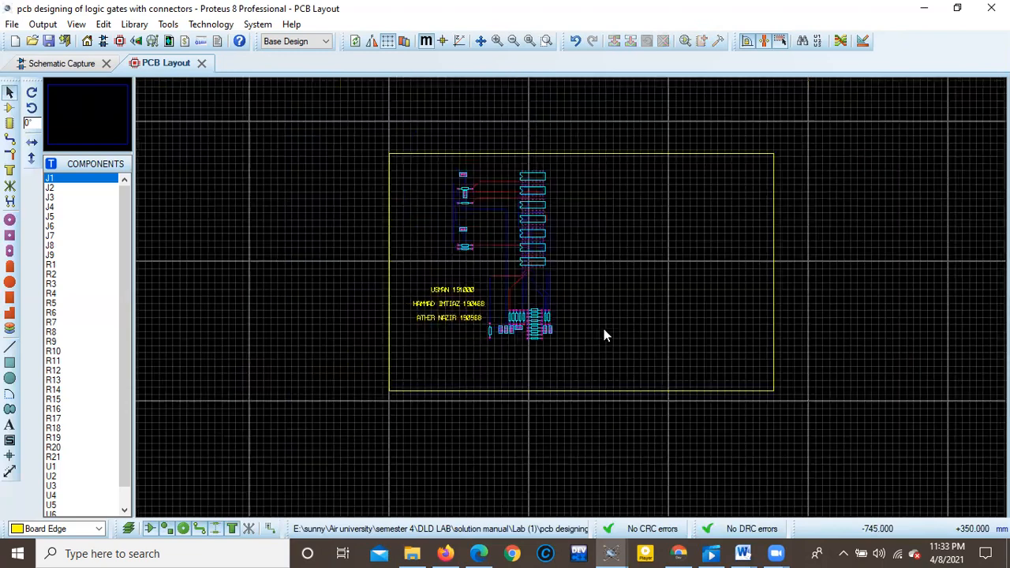
Shrink the board edge rectangle to about 150 by 155 mm around the components and labels, and check its dimensions.
{"action": "scroll", "coordinate": [604, 336], "scroll_direction": "down", "scroll_amount": 1}
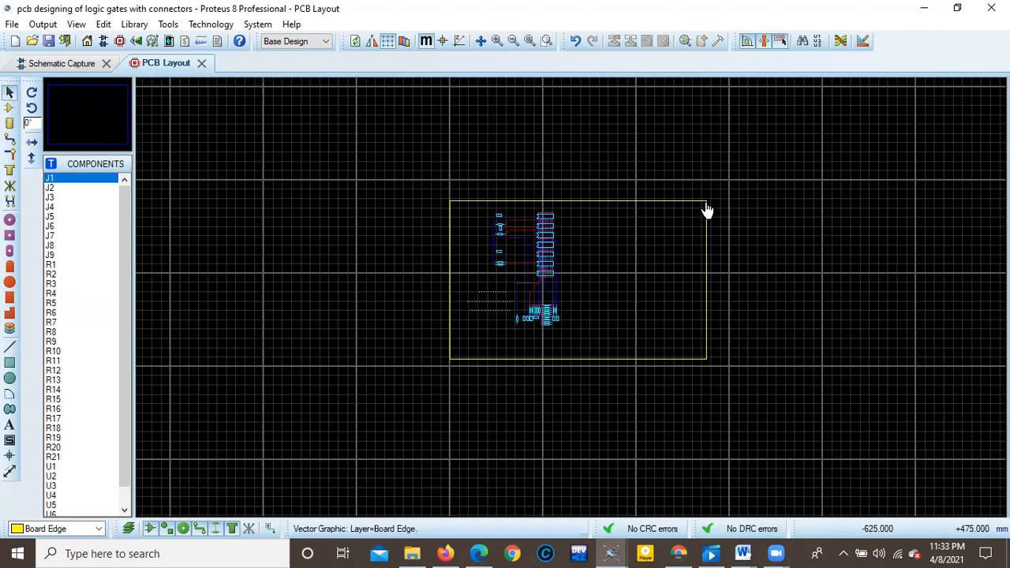
{"action": "scroll", "coordinate": [612, 269], "scroll_direction": "up", "scroll_amount": 2}
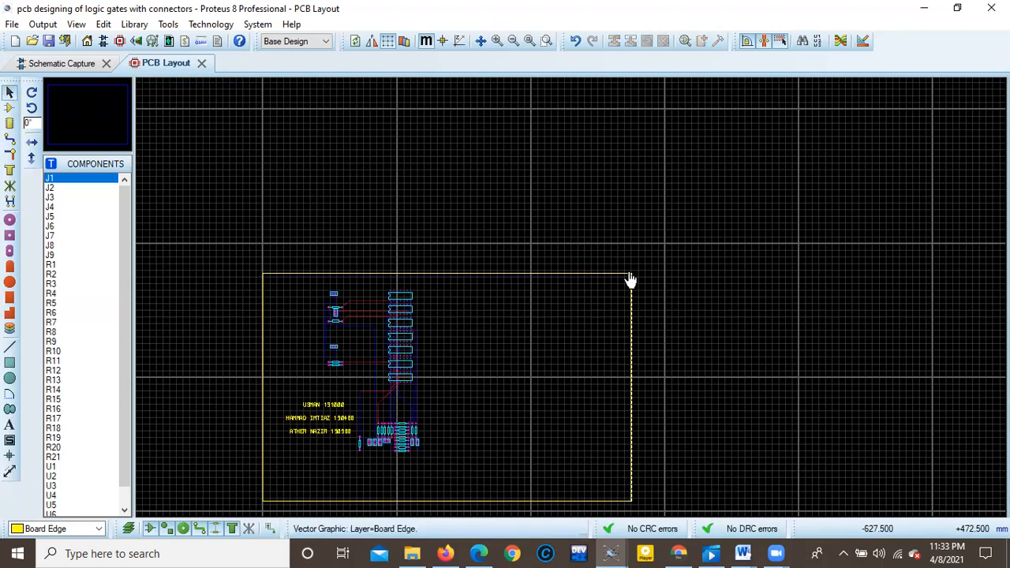
{"action": "left_click", "coordinate": [631, 276]}
{"action": "left_click_drag", "start_coordinate": [631, 273], "coordinate": [464, 273]}
{"action": "left_click", "coordinate": [585, 383]}
{"action": "left_click", "coordinate": [376, 504]}
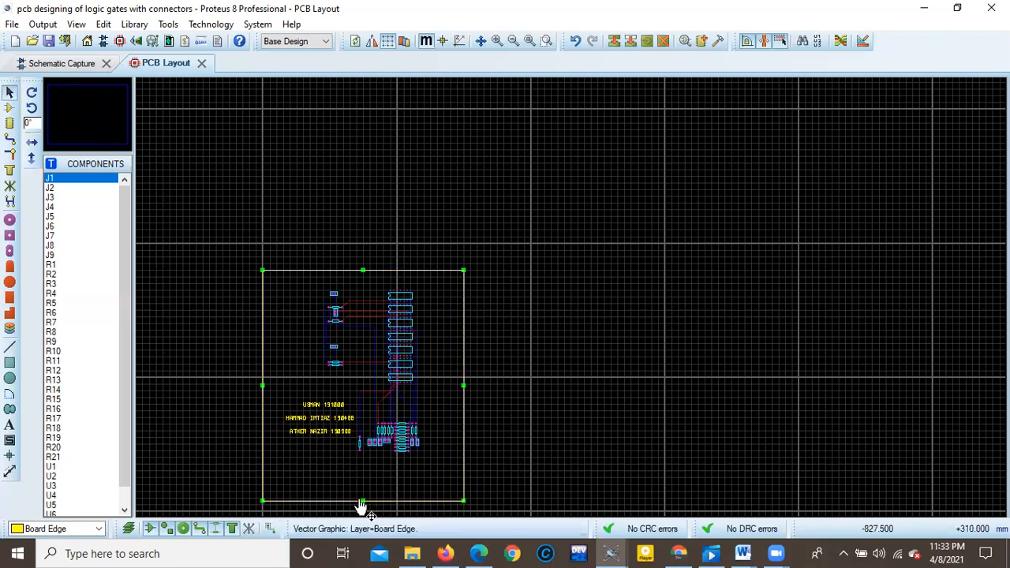
{"action": "left_click_drag", "start_coordinate": [361, 506], "coordinate": [367, 464]}
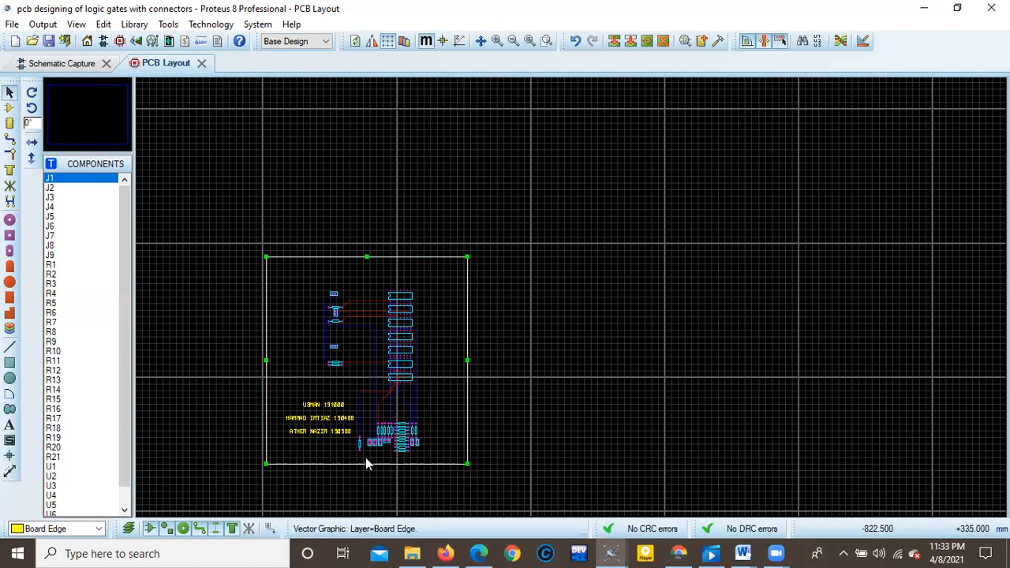
{"action": "double_click", "coordinate": [367, 256]}
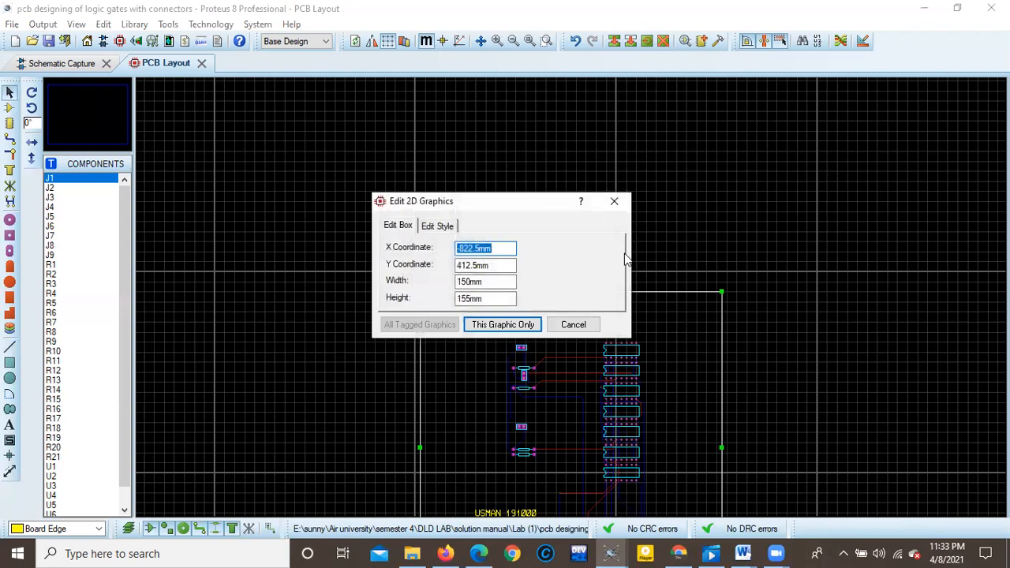
{"action": "left_click", "coordinate": [576, 324]}
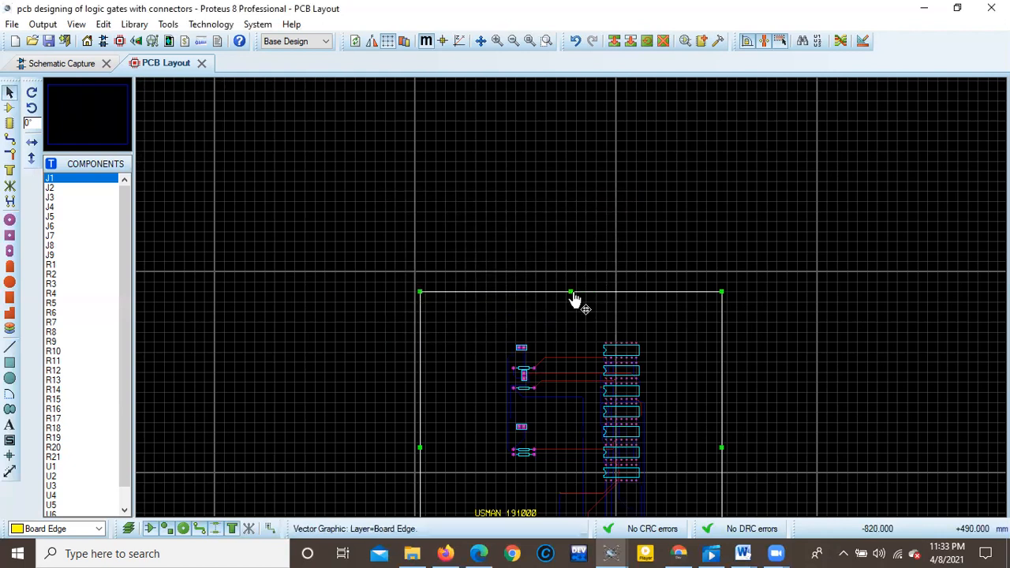
Lower the upper side of the board edge rectangle closer to the topmost IC and connector, and inspect the framed board.
{"action": "left_click_drag", "start_coordinate": [574, 300], "coordinate": [576, 324]}
{"action": "scroll", "coordinate": [577, 333], "scroll_direction": "down", "scroll_amount": 3}
{"action": "scroll", "coordinate": [573, 304], "scroll_direction": "up", "scroll_amount": 2}
{"action": "scroll", "coordinate": [582, 250], "scroll_direction": "up", "scroll_amount": 2}
{"action": "scroll", "coordinate": [521, 376], "scroll_direction": "down", "scroll_amount": 1}
{"action": "scroll", "coordinate": [555, 364], "scroll_direction": "up", "scroll_amount": 1}
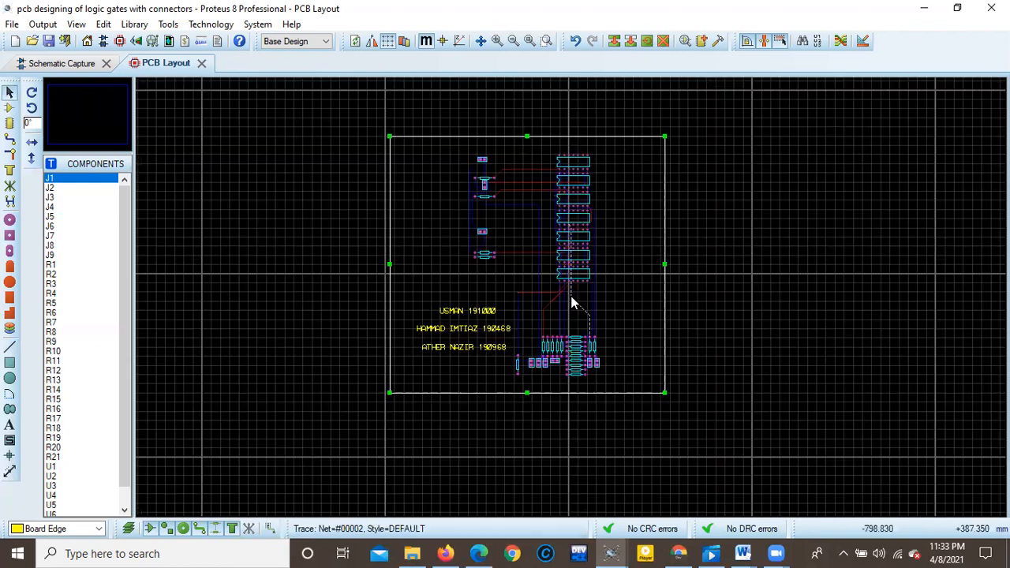
{"action": "scroll", "coordinate": [574, 302], "scroll_direction": "up", "scroll_amount": 1}
{"action": "scroll", "coordinate": [575, 289], "scroll_direction": "down", "scroll_amount": 1}
{"action": "scroll", "coordinate": [572, 305], "scroll_direction": "up", "scroll_amount": 1}
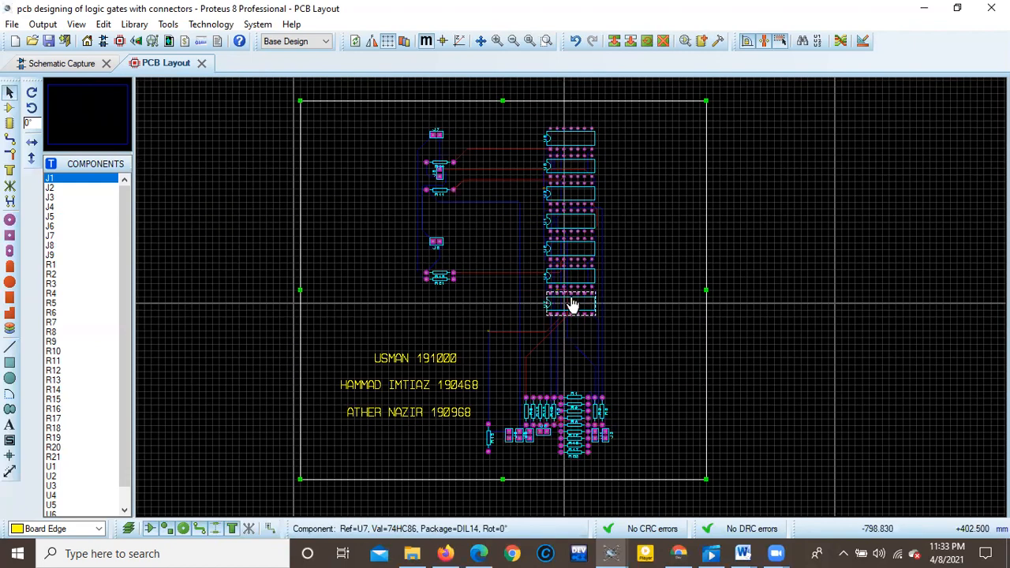
{"action": "scroll", "coordinate": [573, 305], "scroll_direction": "up", "scroll_amount": 1}
{"action": "scroll", "coordinate": [570, 300], "scroll_direction": "down", "scroll_amount": 1}
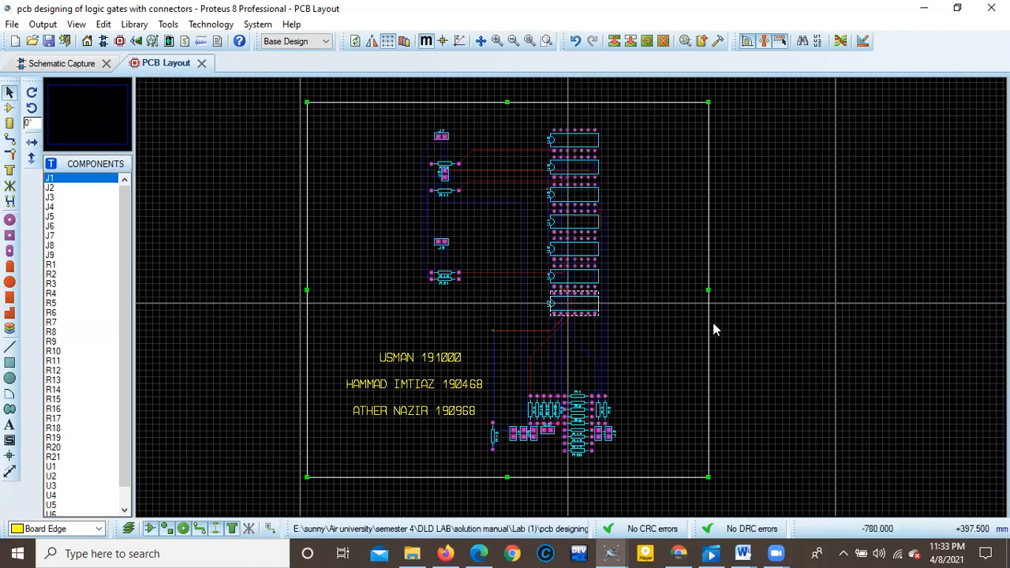
{"action": "left_click", "coordinate": [714, 120]}
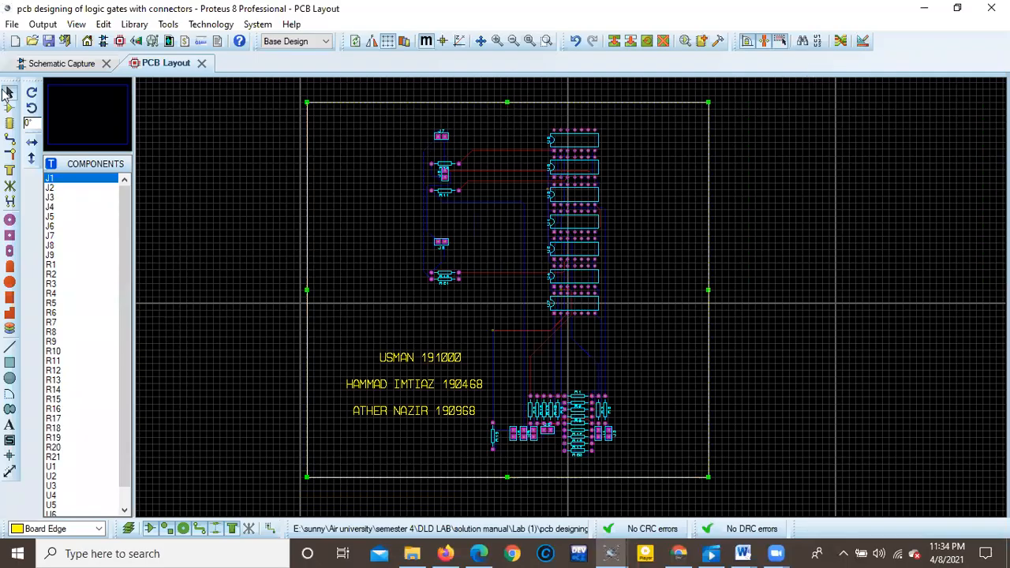
Centre the board on the print page and try to print the layout to Adobe PDF at 100% scale.
{"action": "left_click", "coordinate": [42, 25]}
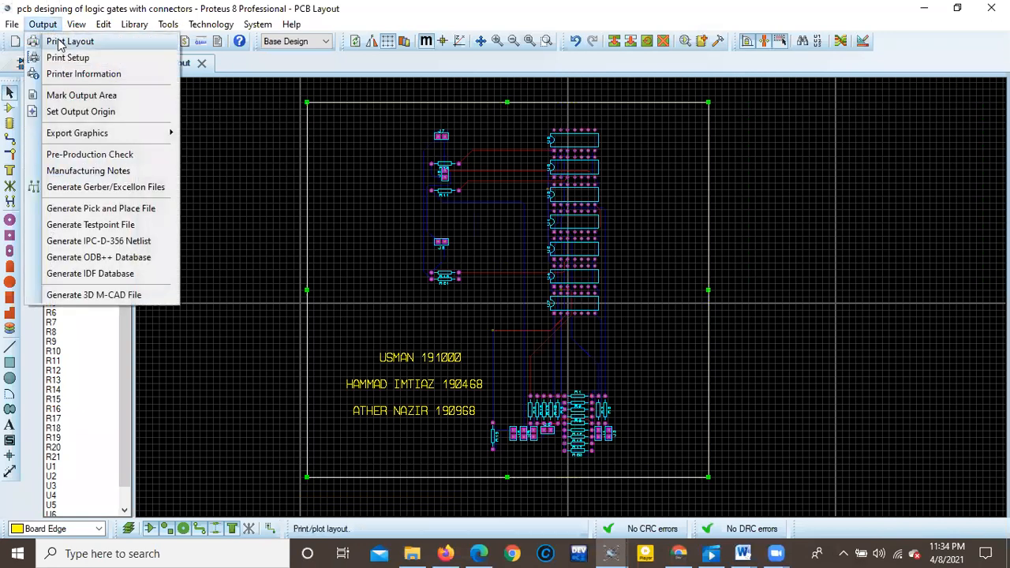
{"action": "left_click", "coordinate": [63, 42]}
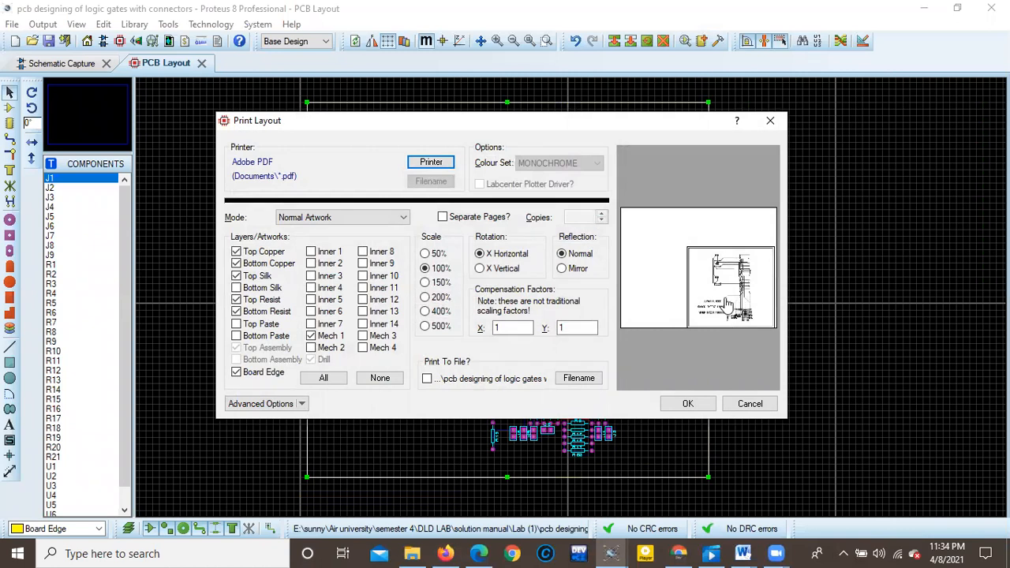
{"action": "left_click_drag", "start_coordinate": [727, 305], "coordinate": [702, 277]}
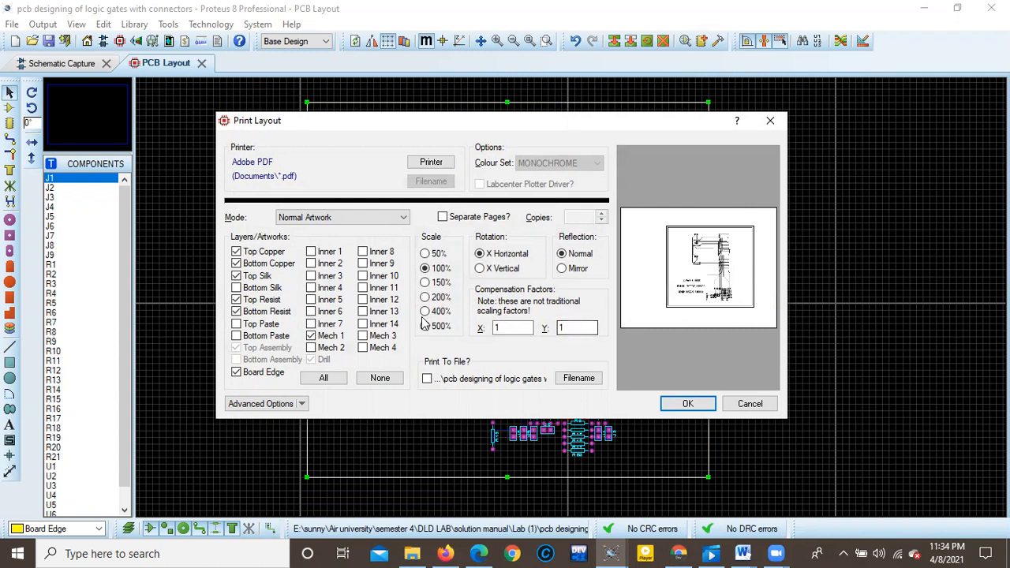
{"action": "left_click", "coordinate": [687, 403]}
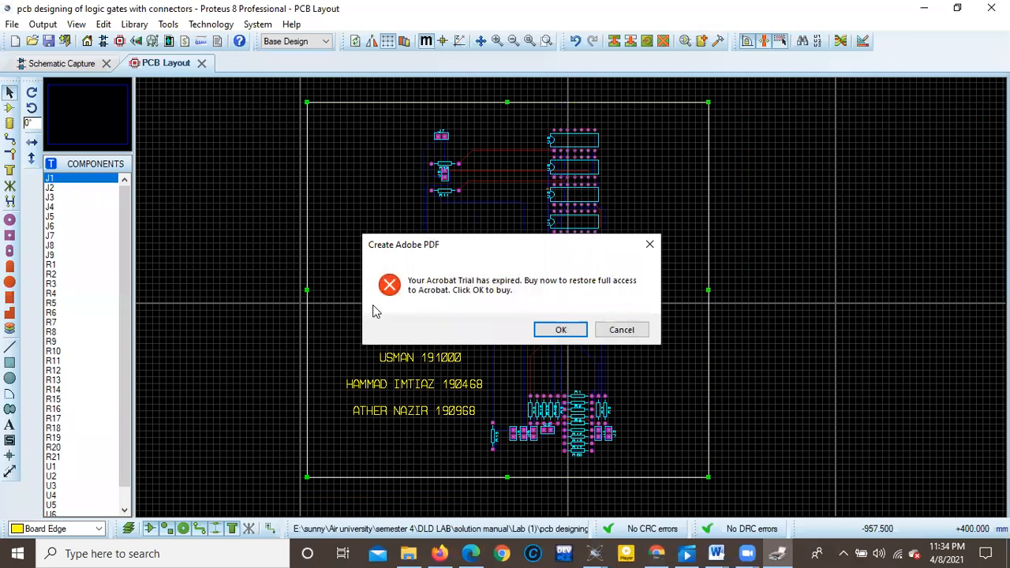
{"action": "left_click", "coordinate": [562, 330]}
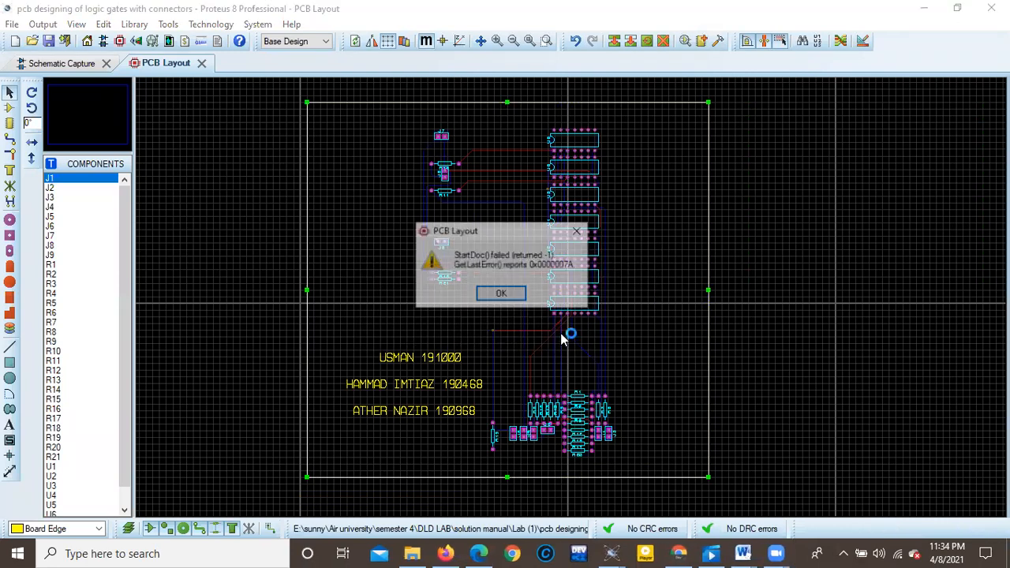
{"action": "left_click", "coordinate": [498, 296]}
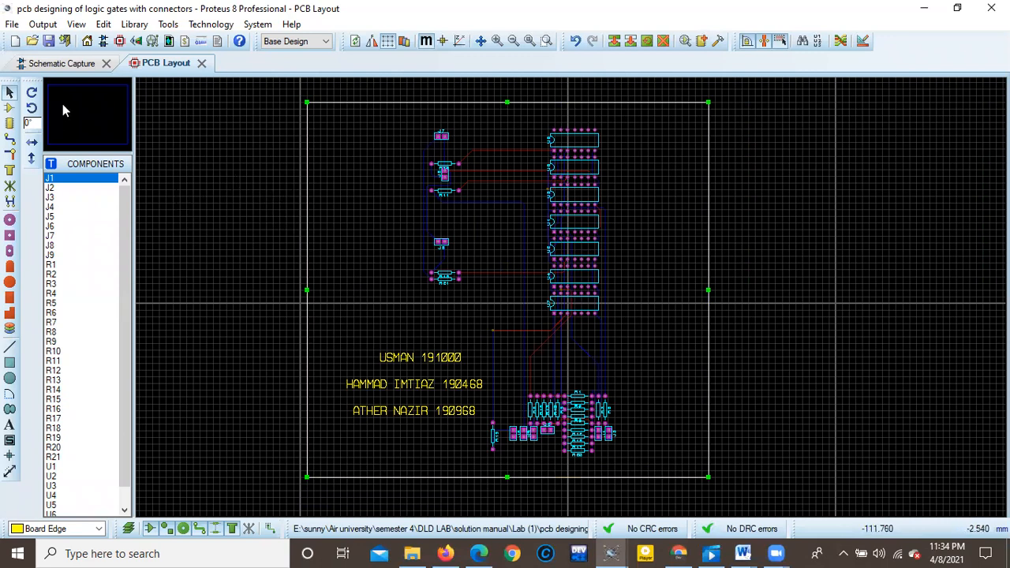
Examine the layout's advanced print options and the list of available printers, keeping Adobe PDF with Letter paper in landscape.
{"action": "left_click", "coordinate": [43, 24]}
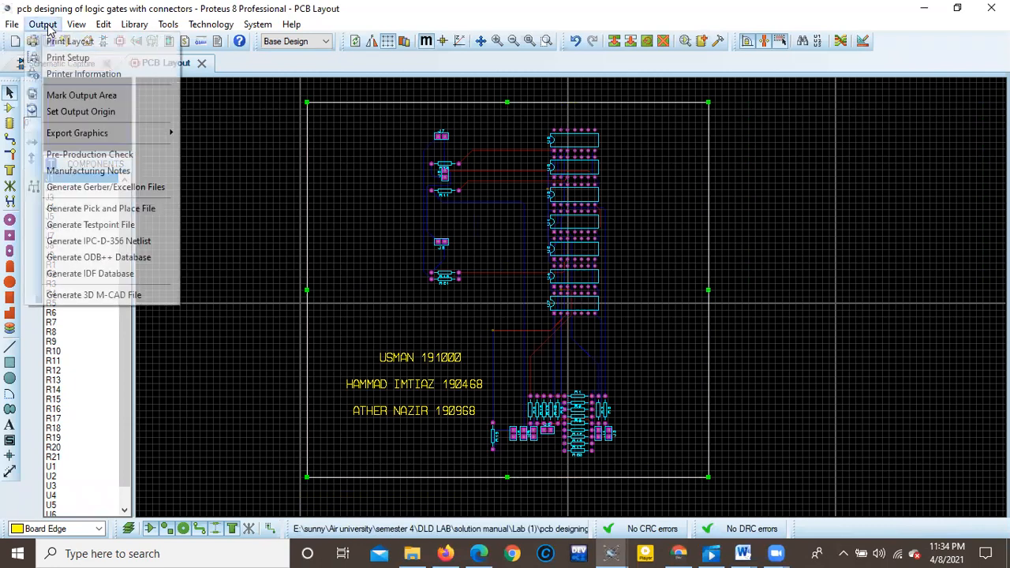
{"action": "left_click", "coordinate": [91, 43]}
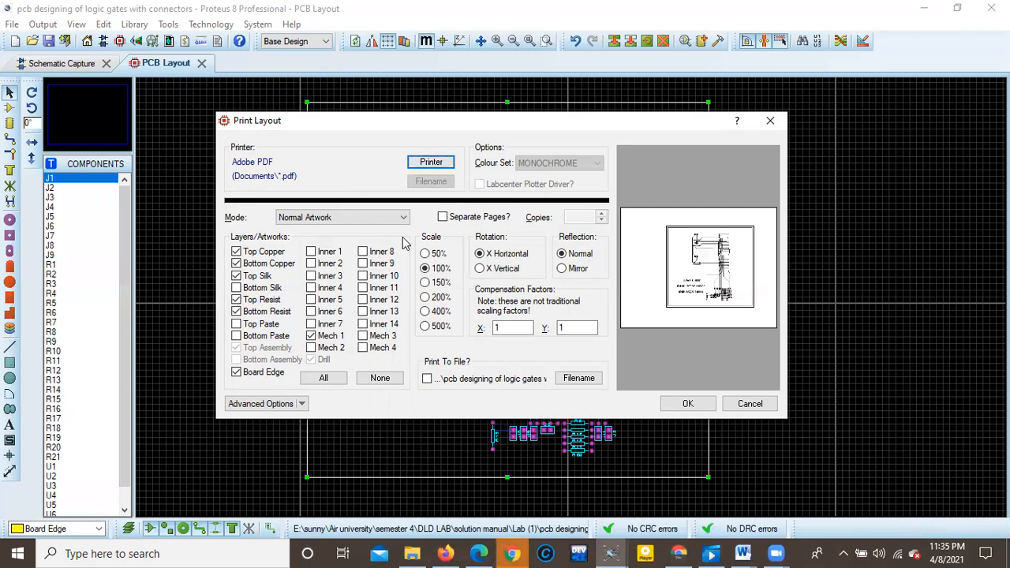
{"action": "left_click", "coordinate": [299, 406]}
{"action": "left_click", "coordinate": [300, 404]}
{"action": "left_click", "coordinate": [300, 405]}
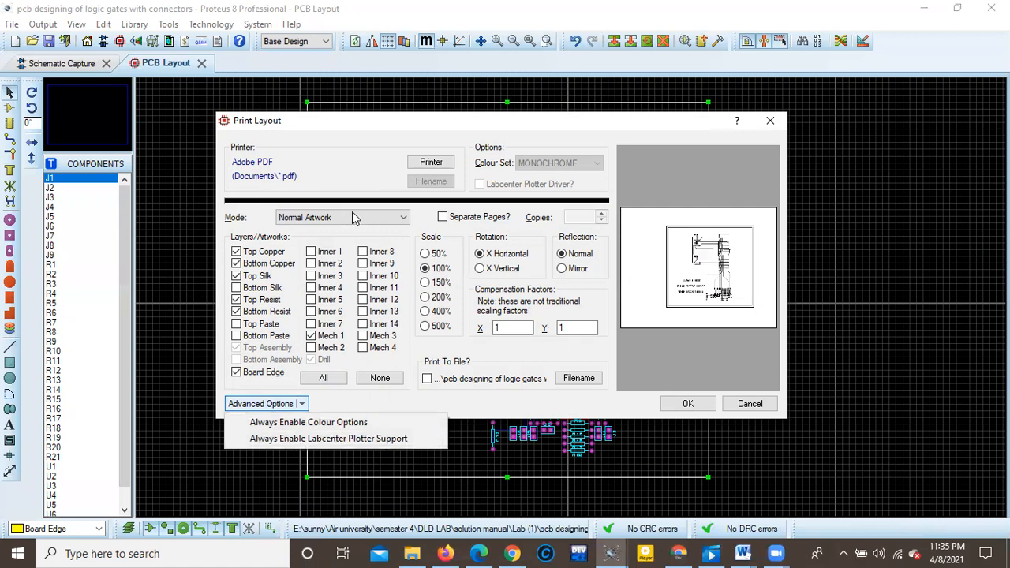
{"action": "left_click", "coordinate": [423, 161]}
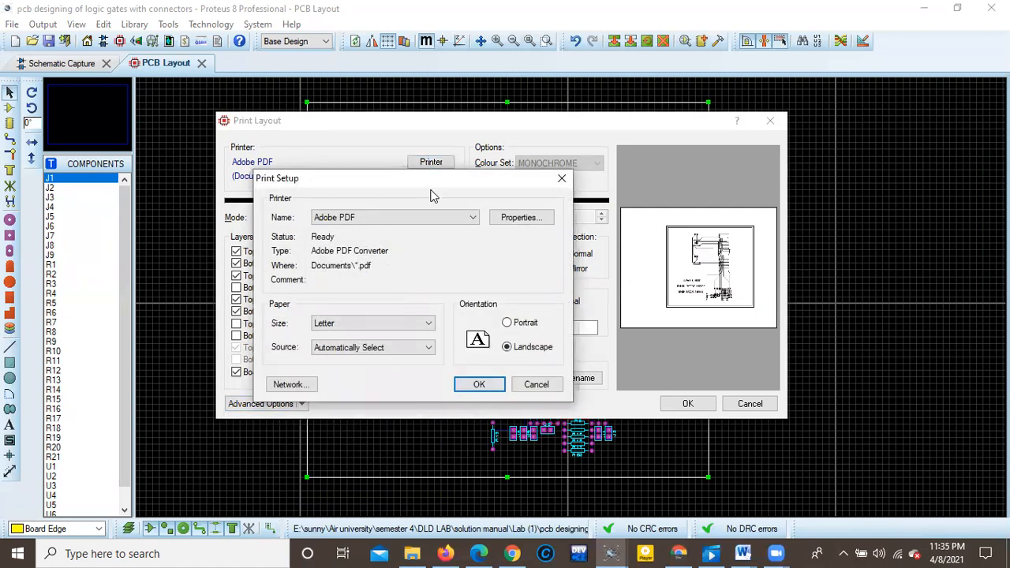
{"action": "left_click", "coordinate": [441, 222]}
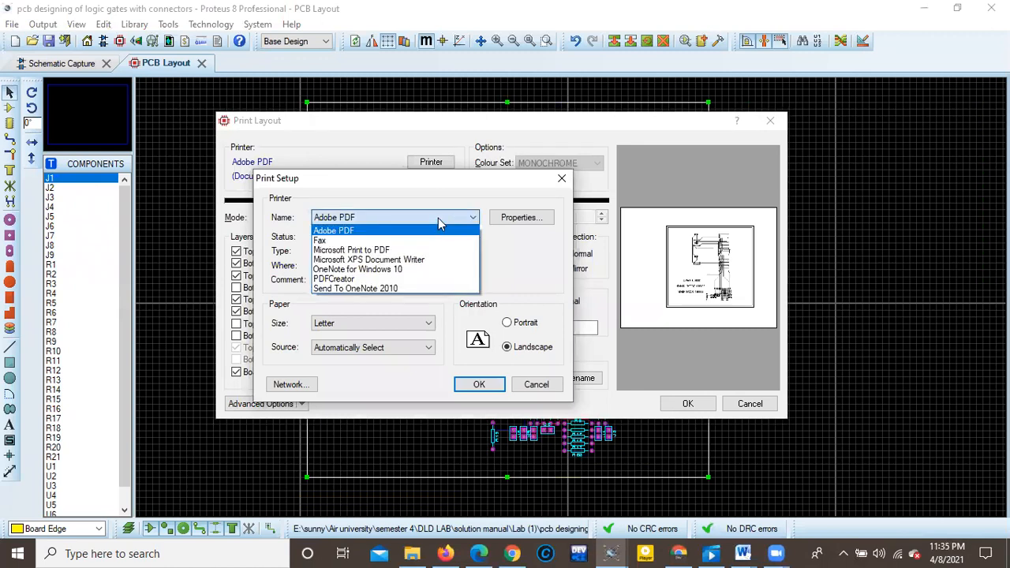
{"action": "left_click", "coordinate": [440, 219]}
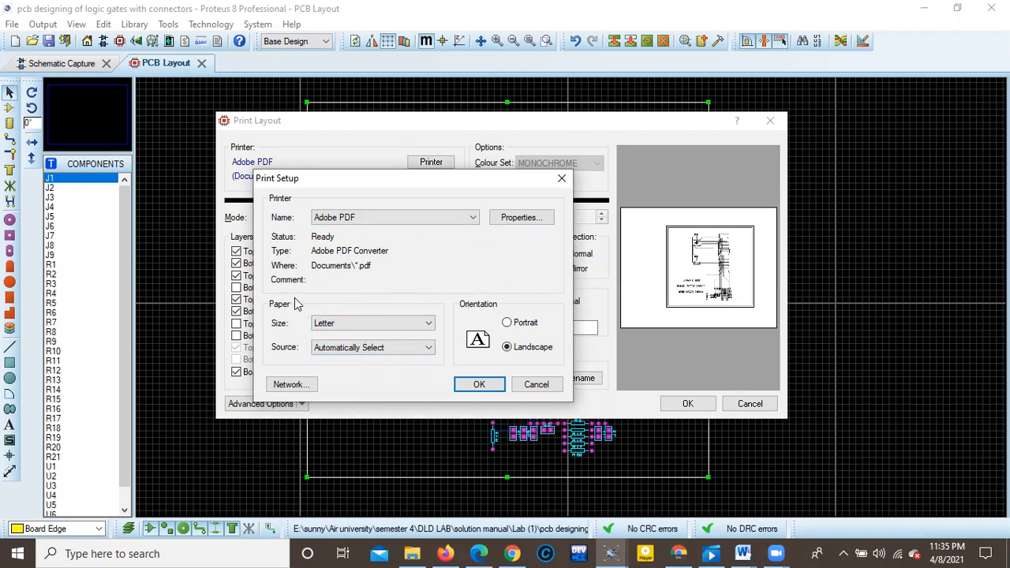
{"action": "left_click", "coordinate": [479, 384]}
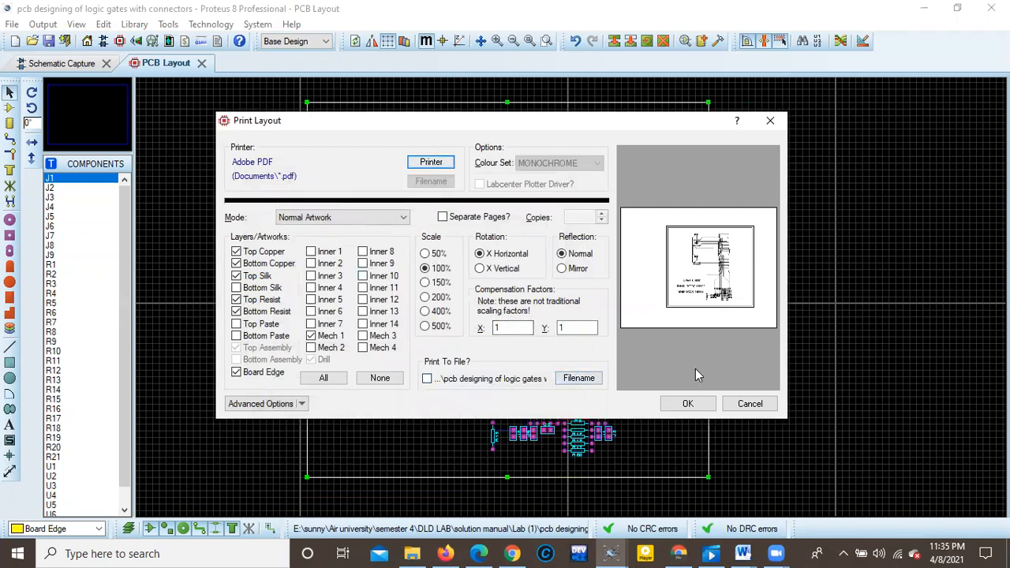
Try again to print the centred layout to Adobe PDF, and return to the PCB layout.
{"action": "left_click", "coordinate": [693, 404]}
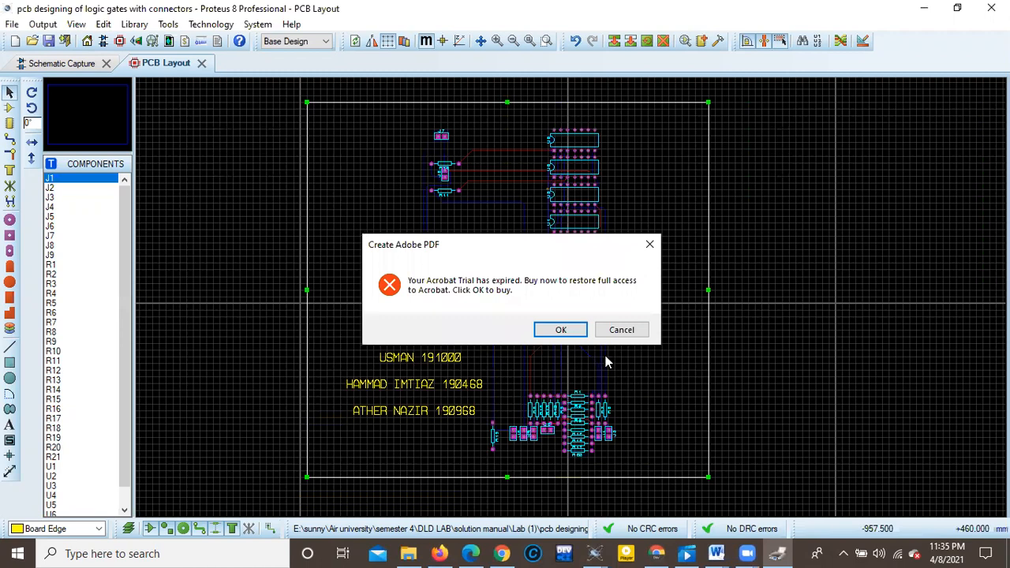
{"action": "left_click", "coordinate": [581, 329]}
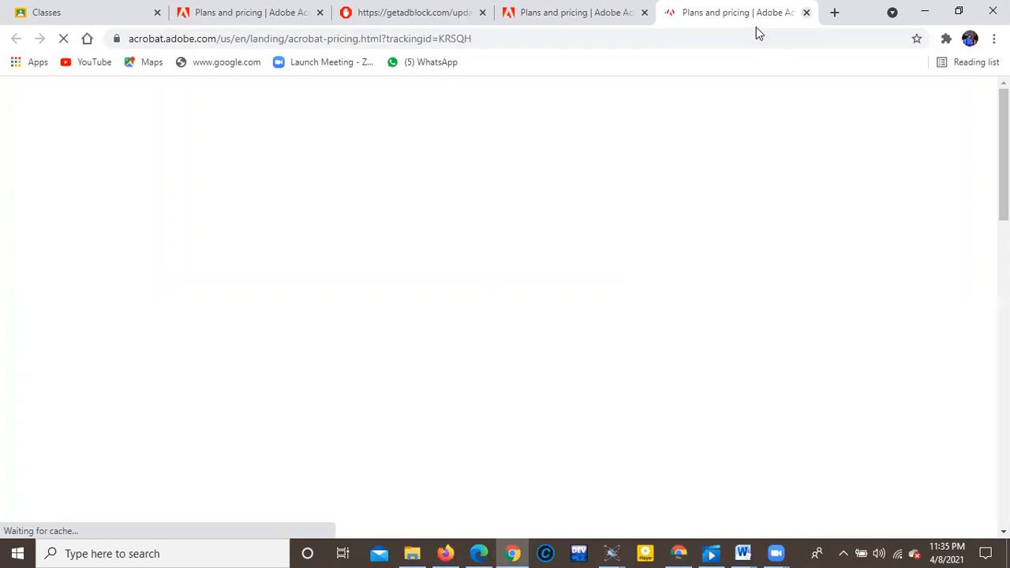
{"action": "left_click", "coordinate": [922, 10]}
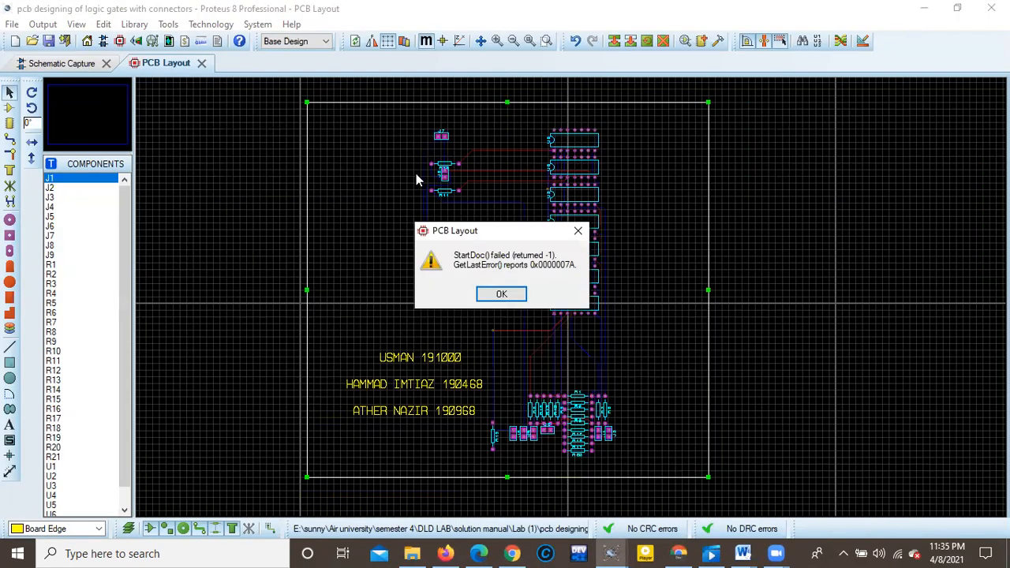
{"action": "left_click", "coordinate": [499, 294]}
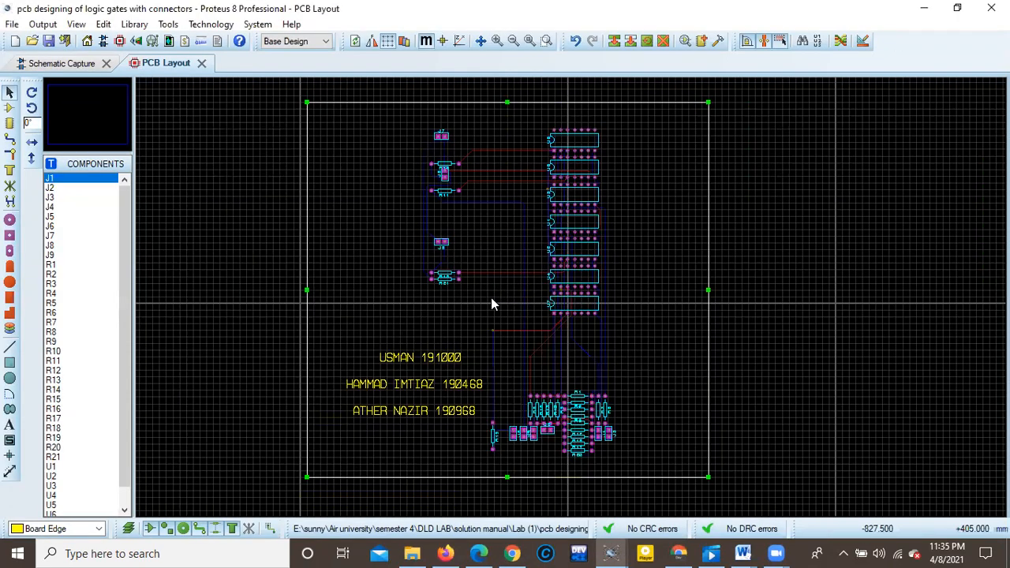
Check the print setup's printer choices and the Adobe PDF conversion settings, keeping Adobe PDF as the printer.
{"action": "left_click", "coordinate": [42, 24]}
{"action": "left_click", "coordinate": [57, 58]}
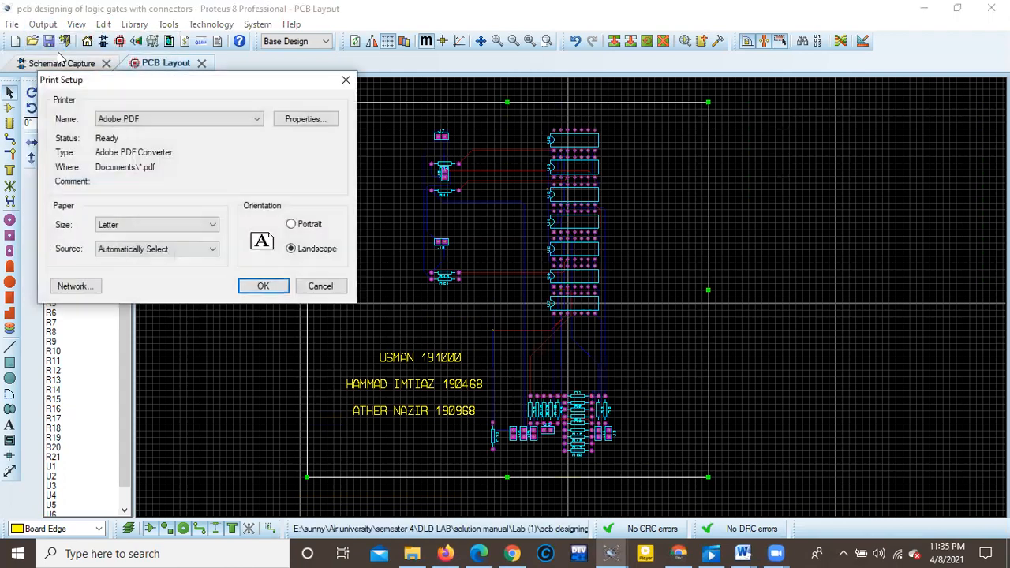
{"action": "left_click", "coordinate": [222, 119]}
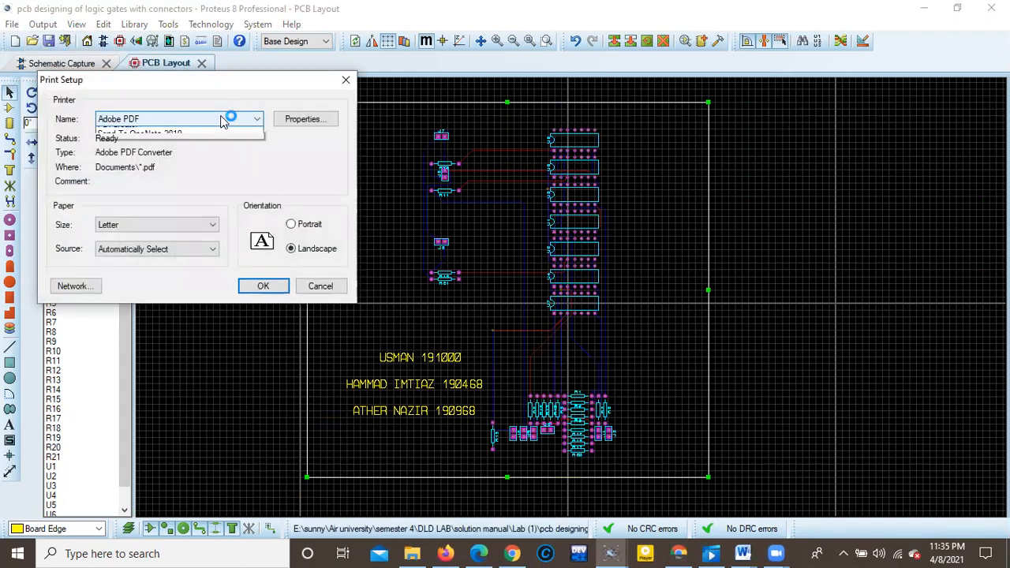
{"action": "left_click", "coordinate": [218, 132]}
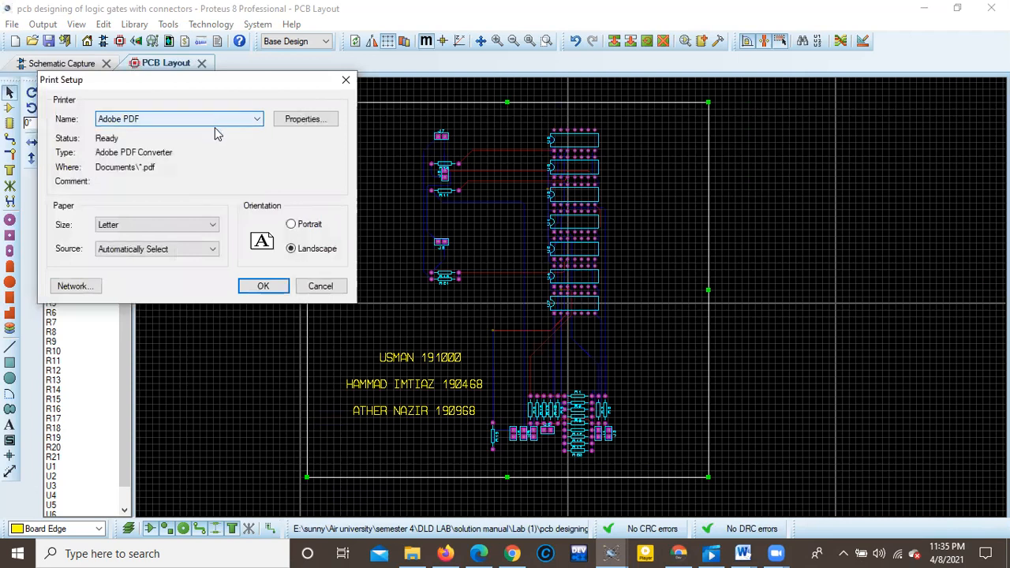
{"action": "left_click", "coordinate": [289, 125]}
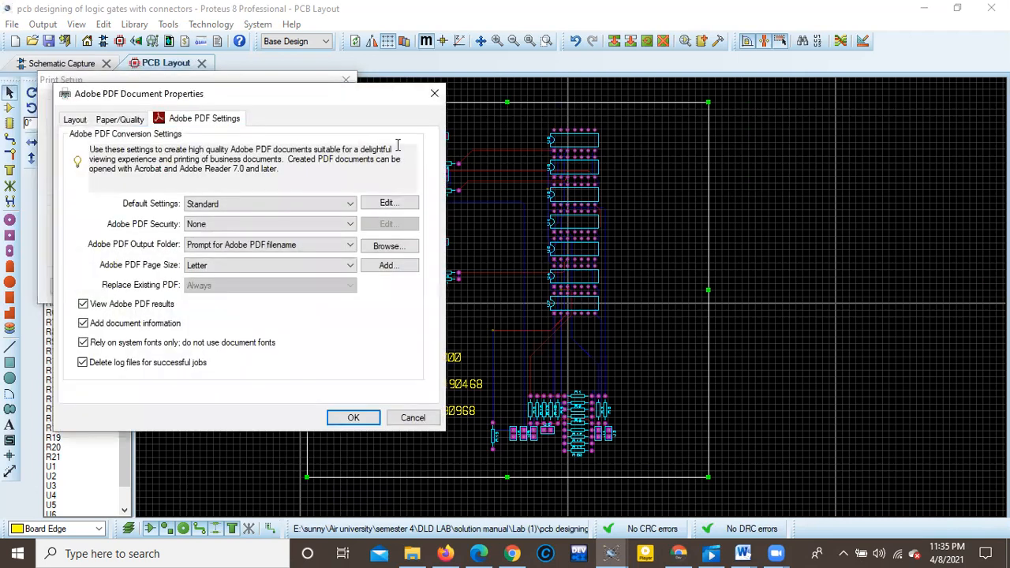
{"action": "left_click", "coordinate": [435, 96]}
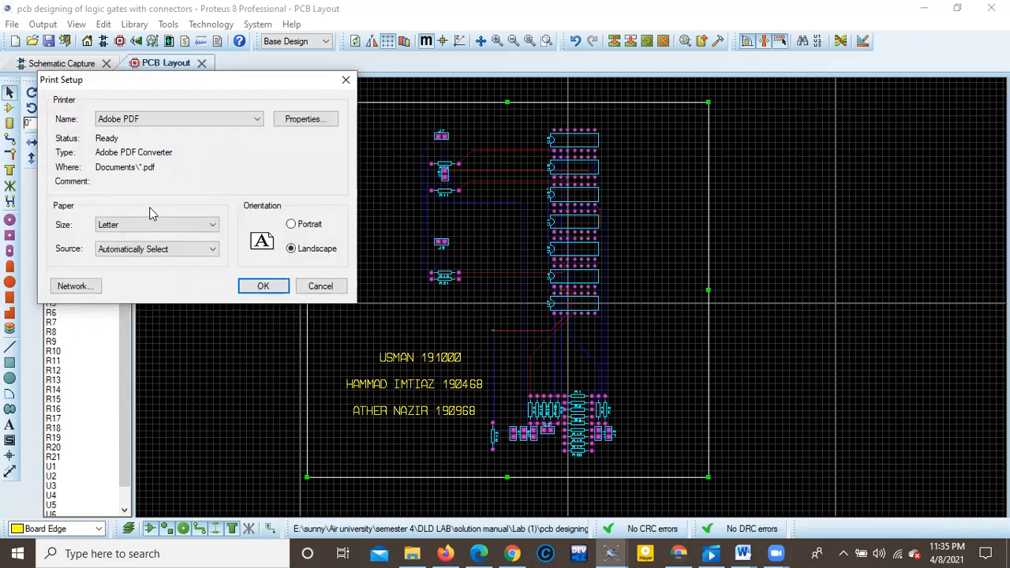
{"action": "left_click", "coordinate": [266, 289]}
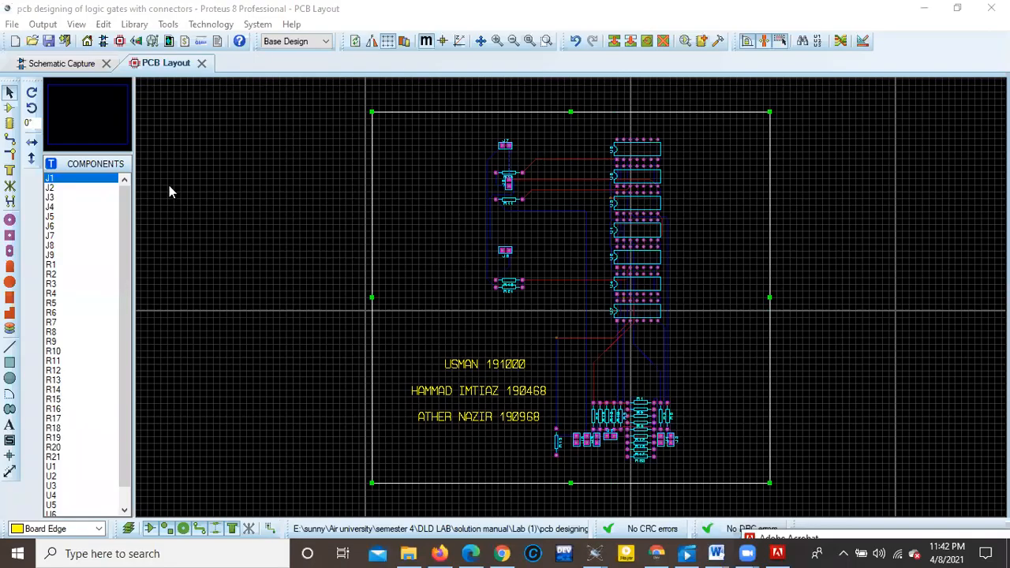
Try to print the layout to Adobe PDF at 150% scale, ignoring that the output exceeds the page.
{"action": "left_click", "coordinate": [46, 24]}
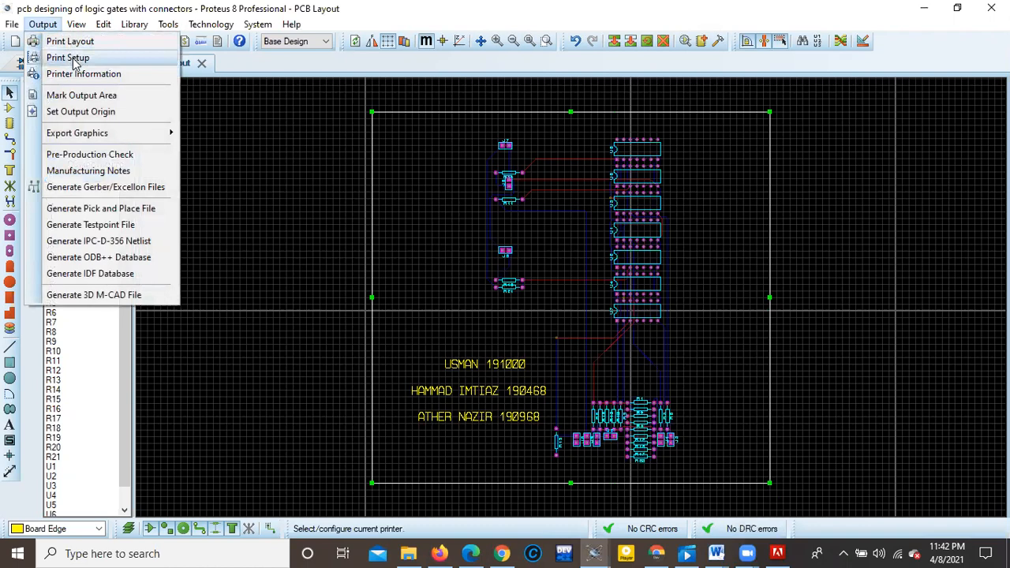
{"action": "left_click", "coordinate": [72, 41]}
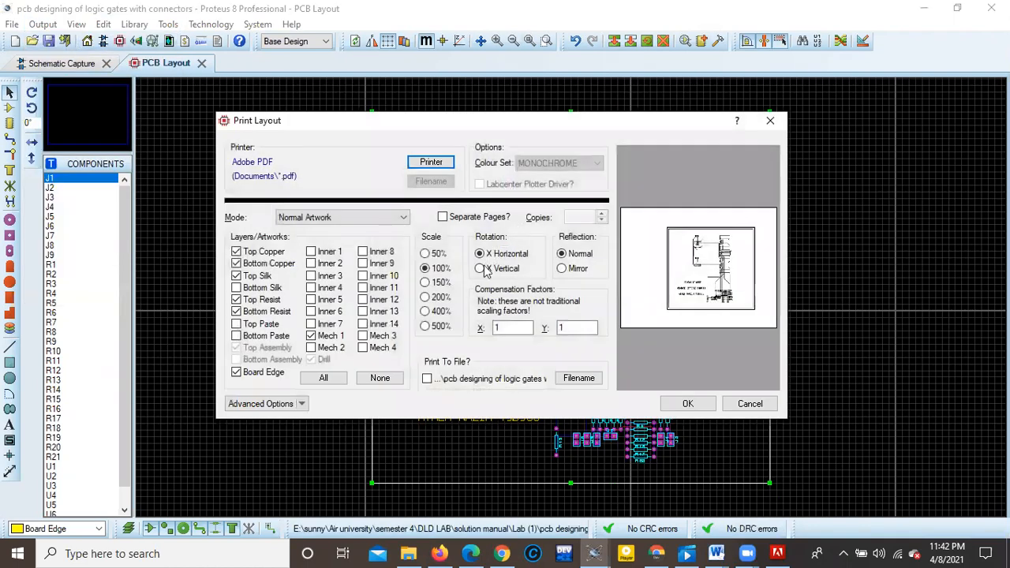
{"action": "left_click", "coordinate": [426, 283]}
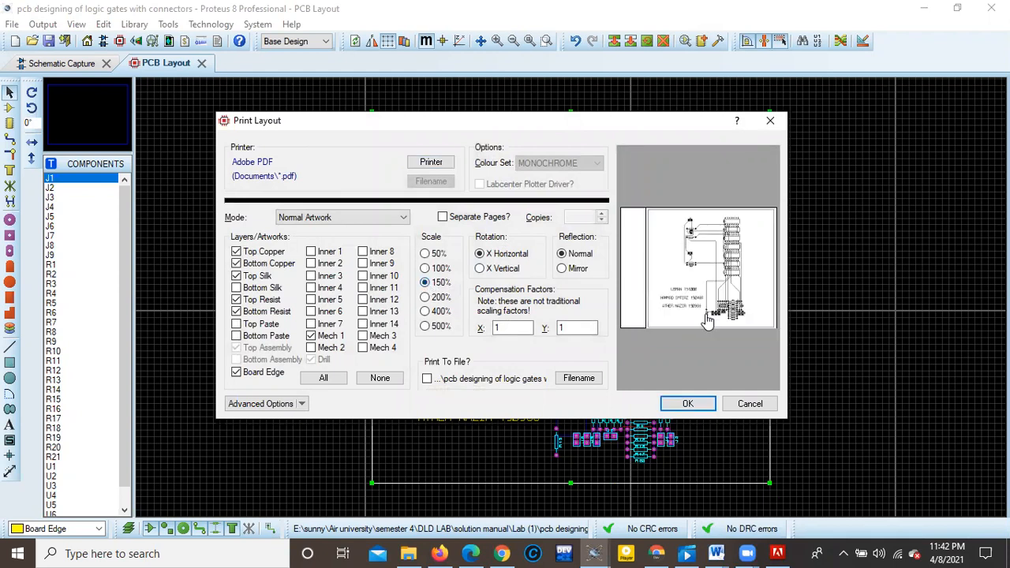
{"action": "left_click", "coordinate": [684, 403]}
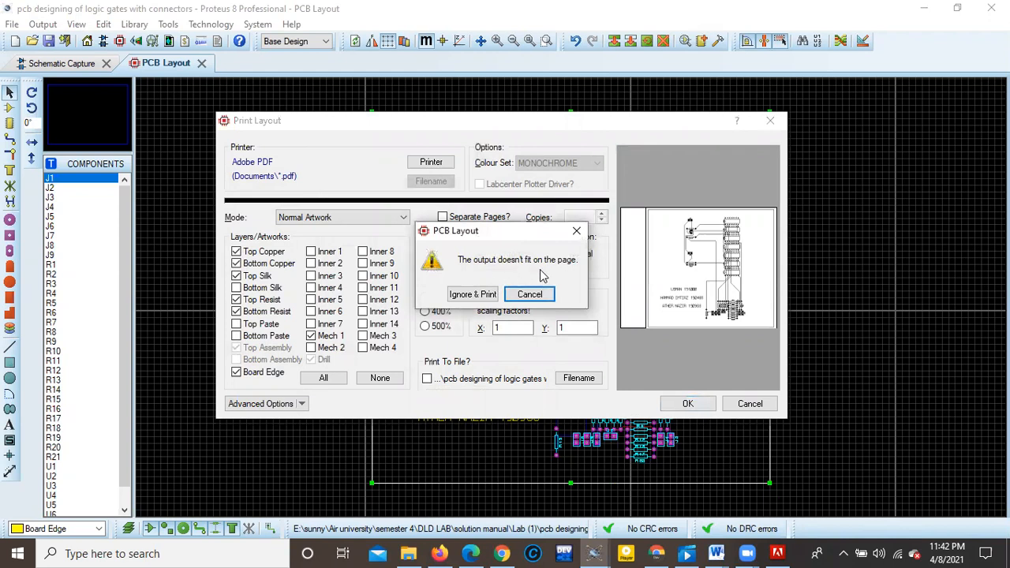
{"action": "left_click", "coordinate": [476, 297]}
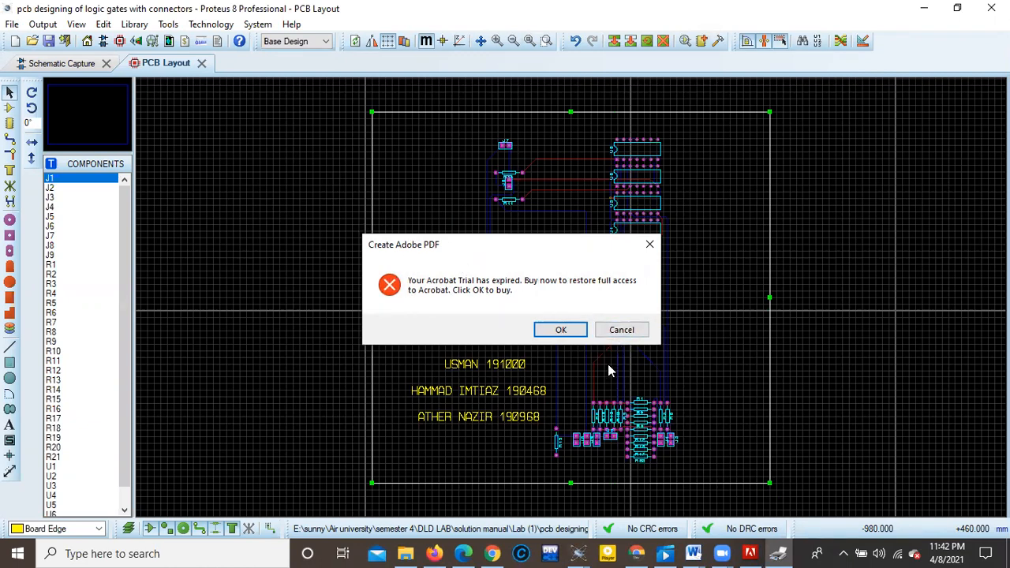
{"action": "left_click", "coordinate": [622, 330]}
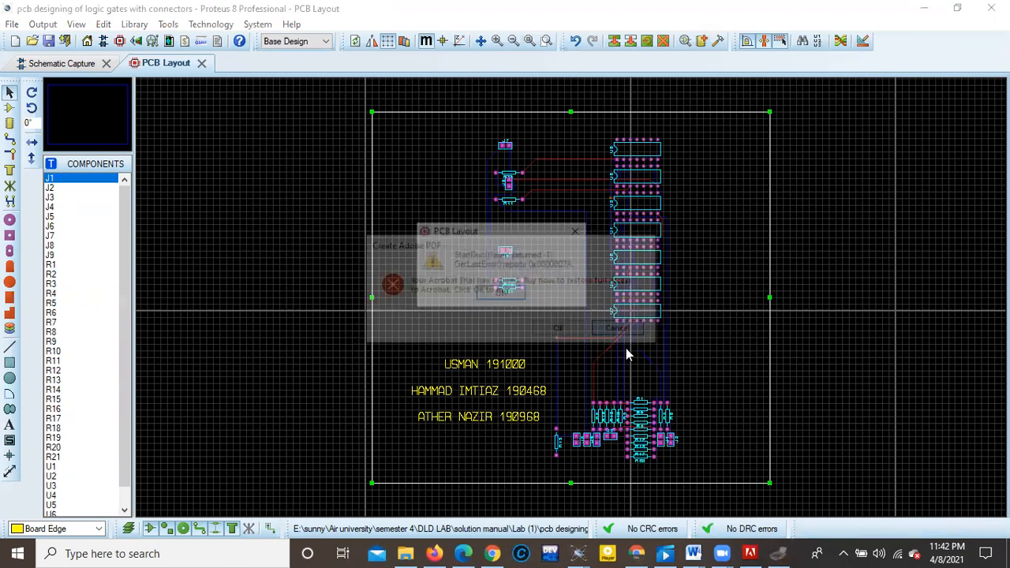
{"action": "left_click", "coordinate": [500, 294]}
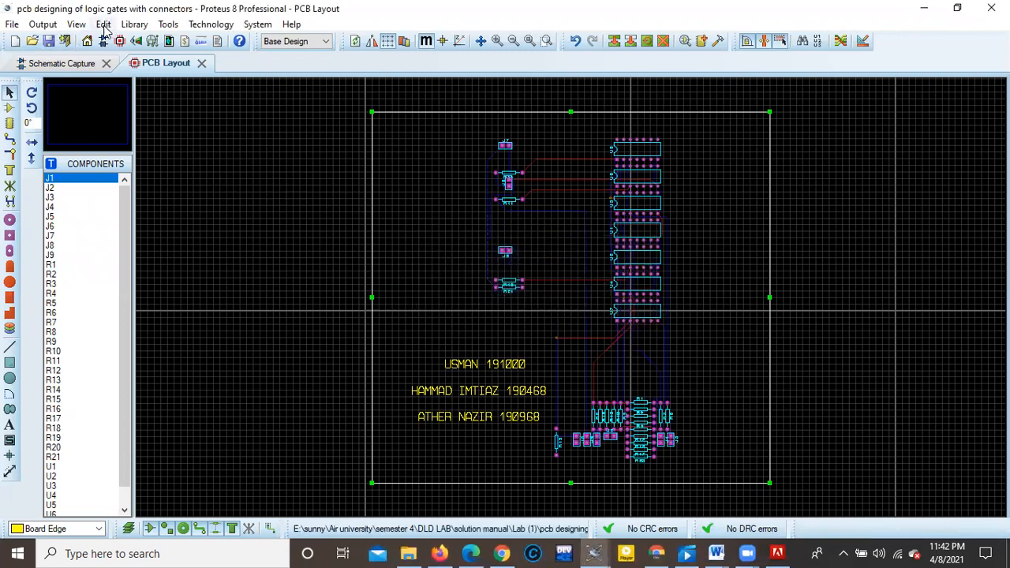
Reopen the print settings for the PCB layout.
{"action": "left_click", "coordinate": [76, 23]}
{"action": "mouse_move", "coordinate": [43, 24]}
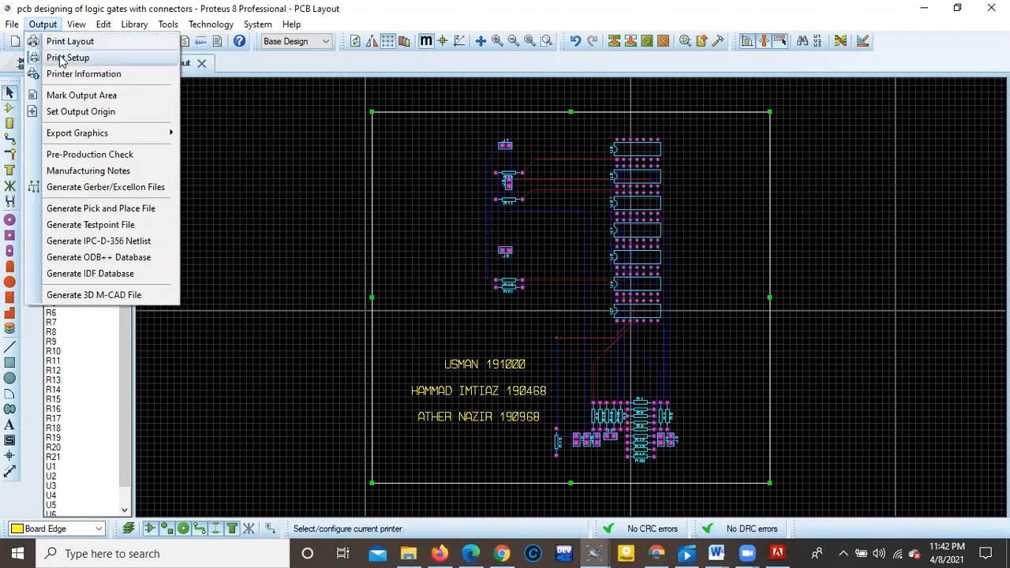
{"action": "left_click", "coordinate": [70, 41]}
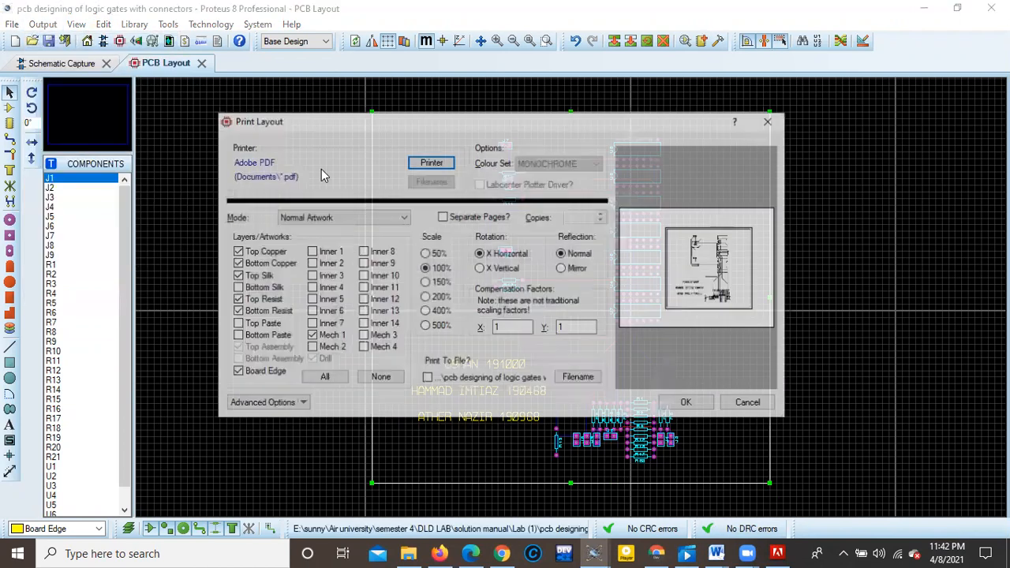